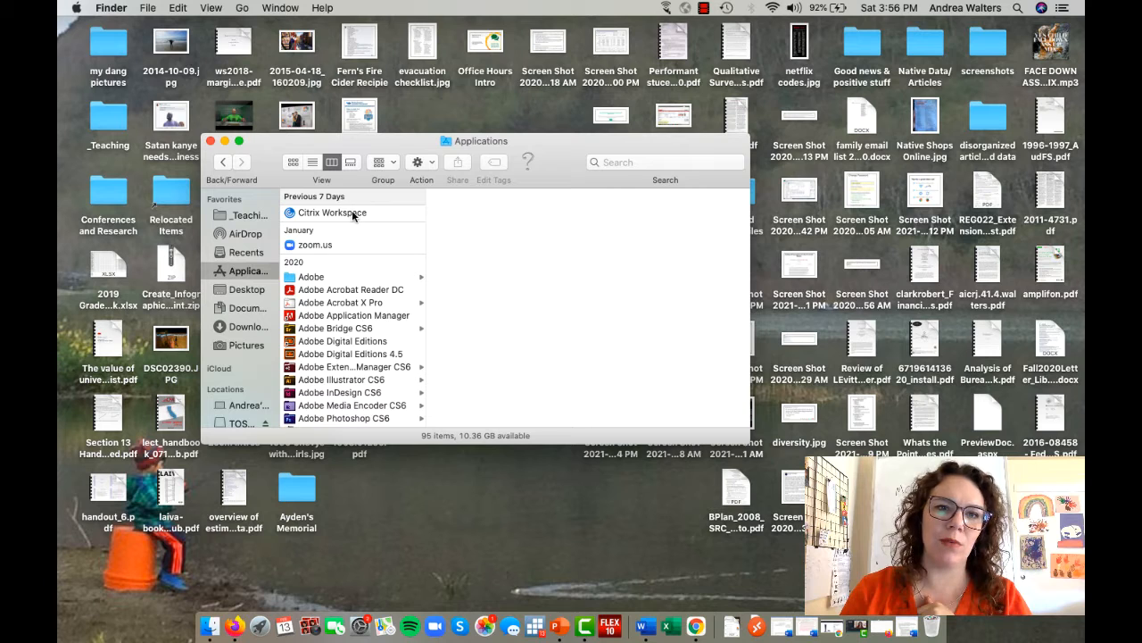
- Select Citrix Workspace, browse the Applications list, then close the Finder window
click(353, 213)
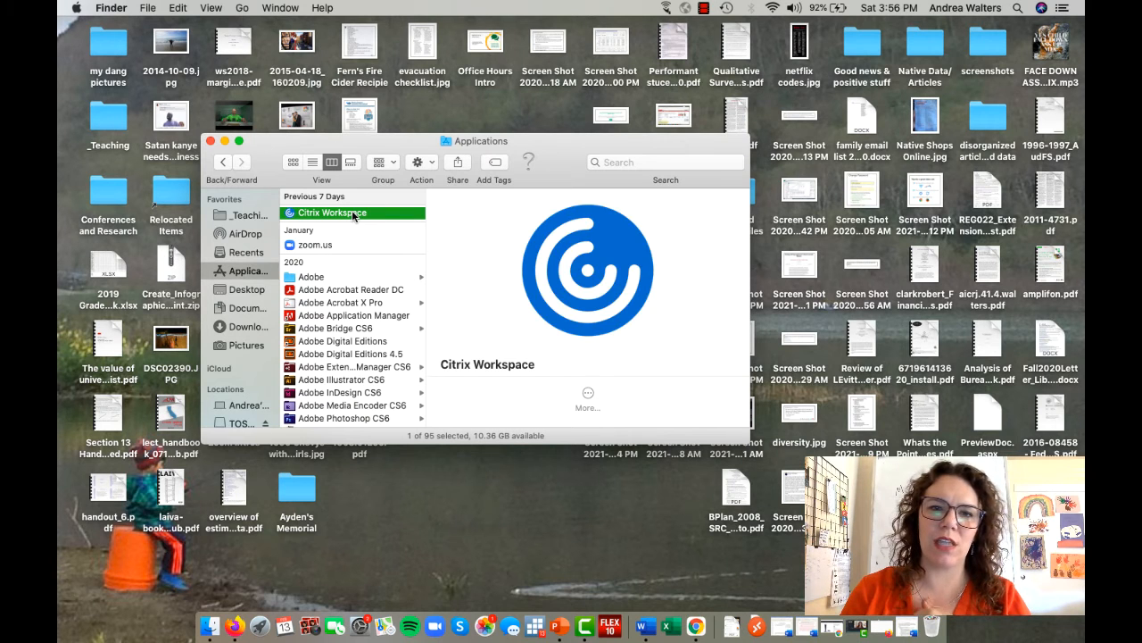
scroll(361, 292, down, 5)
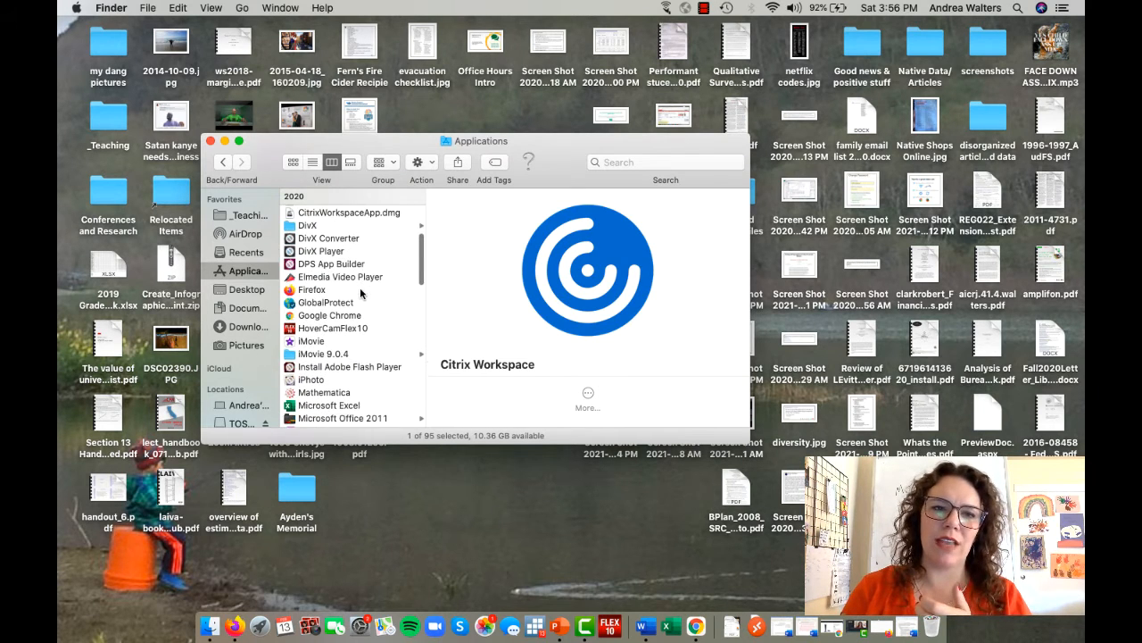
scroll(360, 293, down, 1)
scroll(361, 293, up, 3)
scroll(361, 293, down, 1)
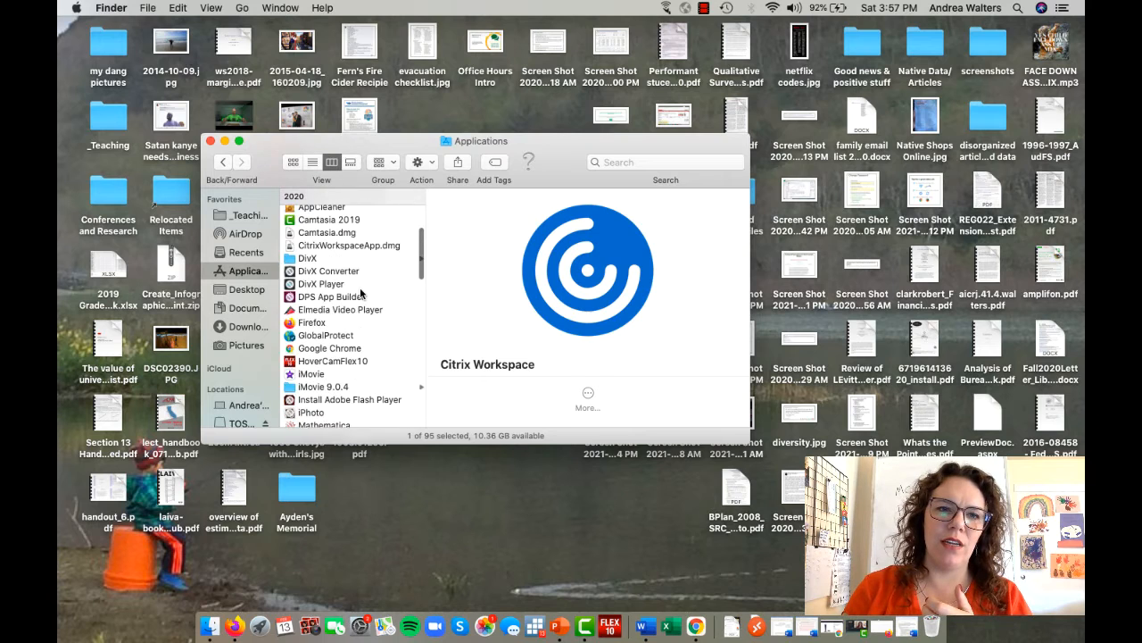
scroll(360, 293, down, 10)
scroll(361, 293, up, 5)
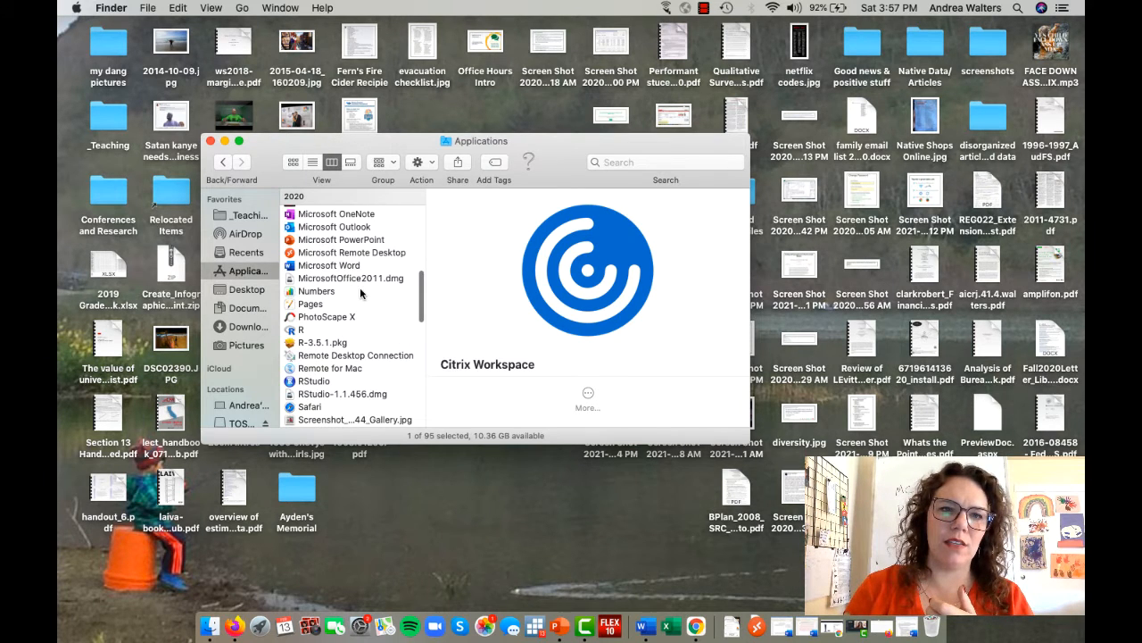
click(211, 141)
- Log in to the GlobalProtect VPN with your username and password, approve the push request, and decline the update
click(685, 8)
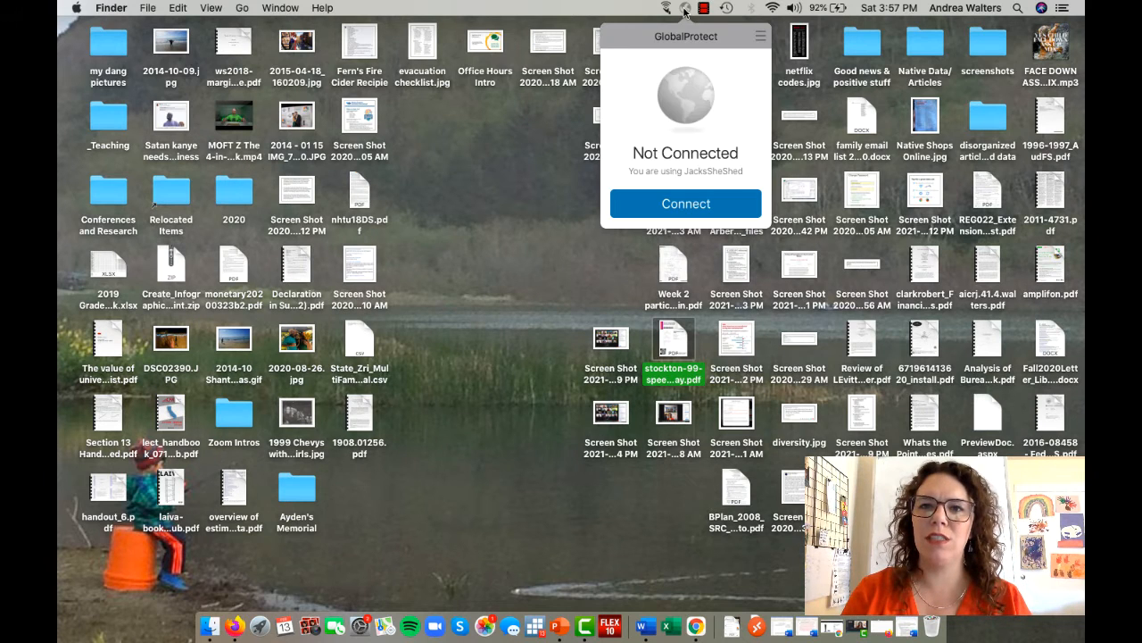
click(665, 204)
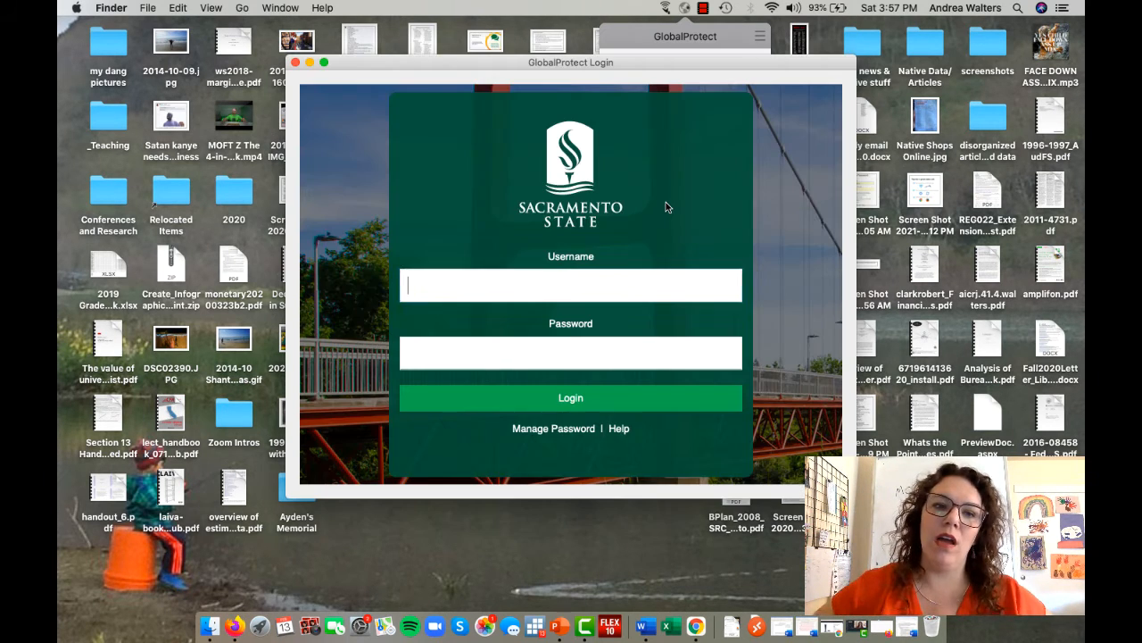
text(andrea.walters)
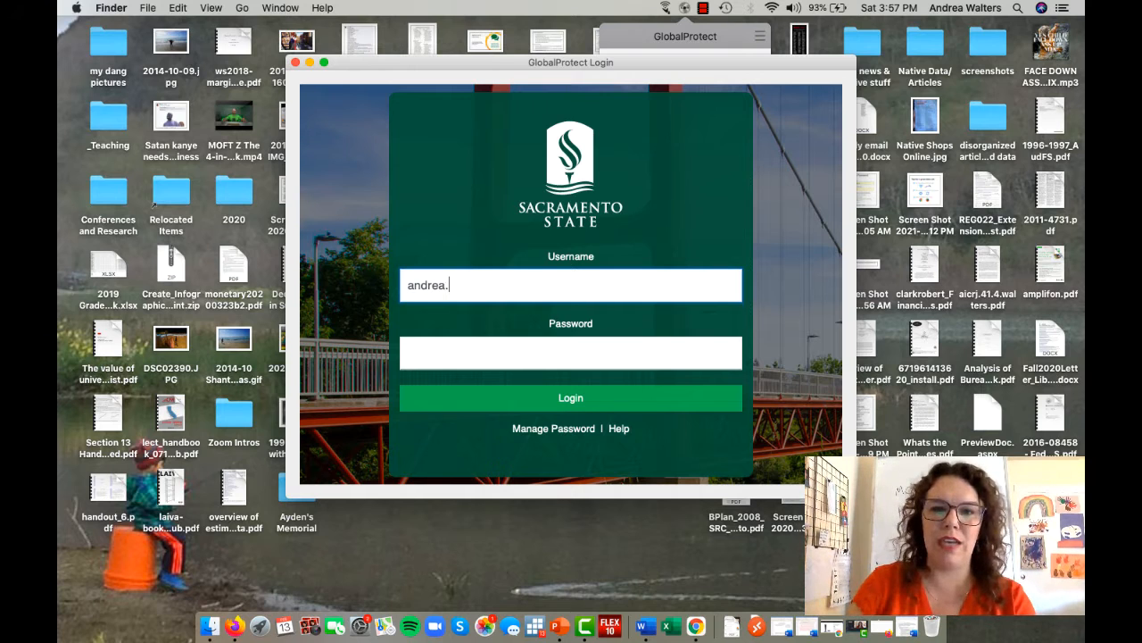
key(Tab)
text(•••••••••••)
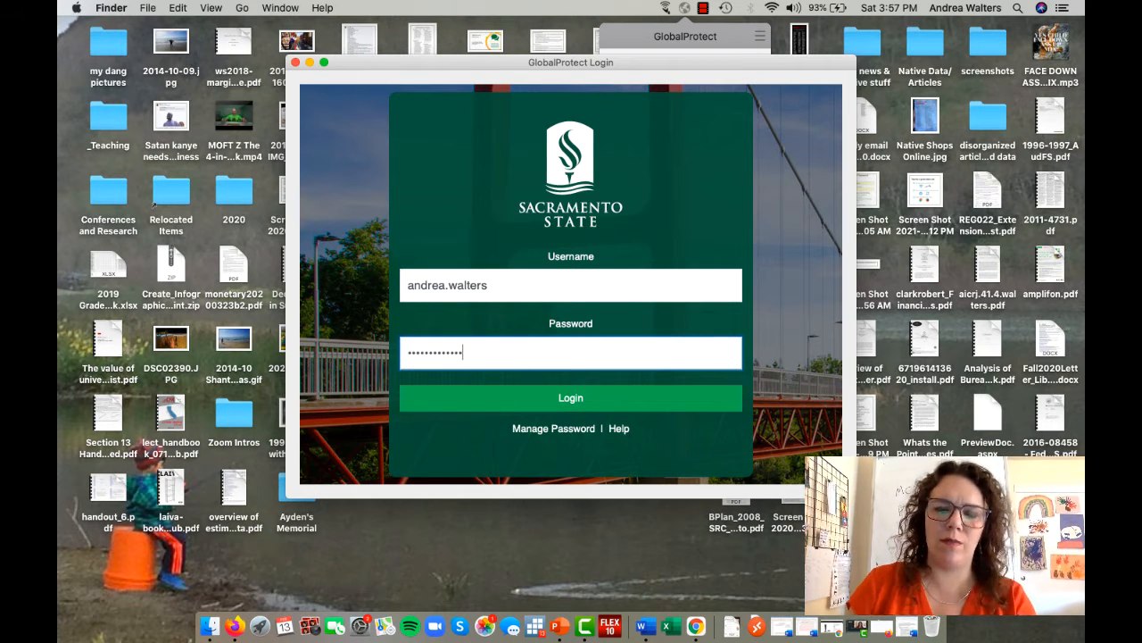
key(Return)
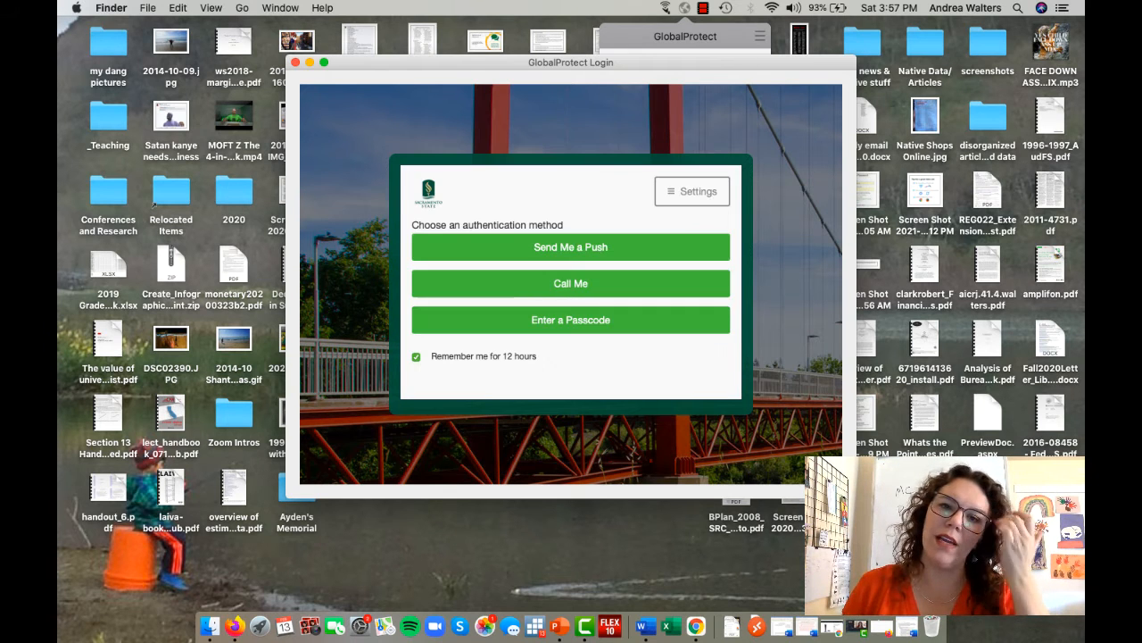
click(606, 247)
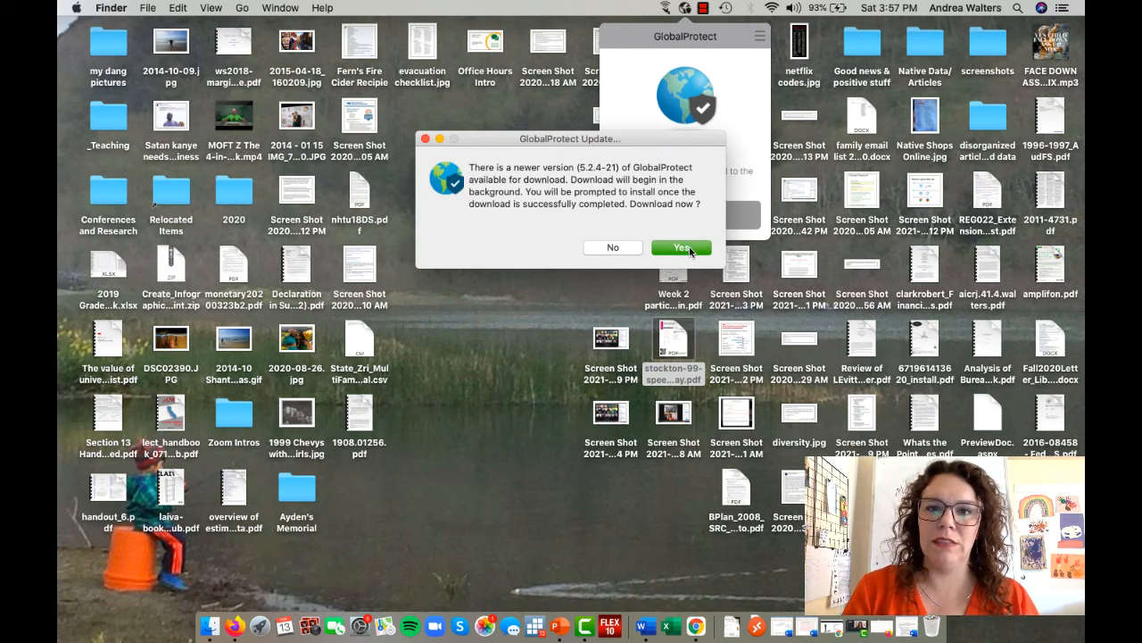
click(635, 250)
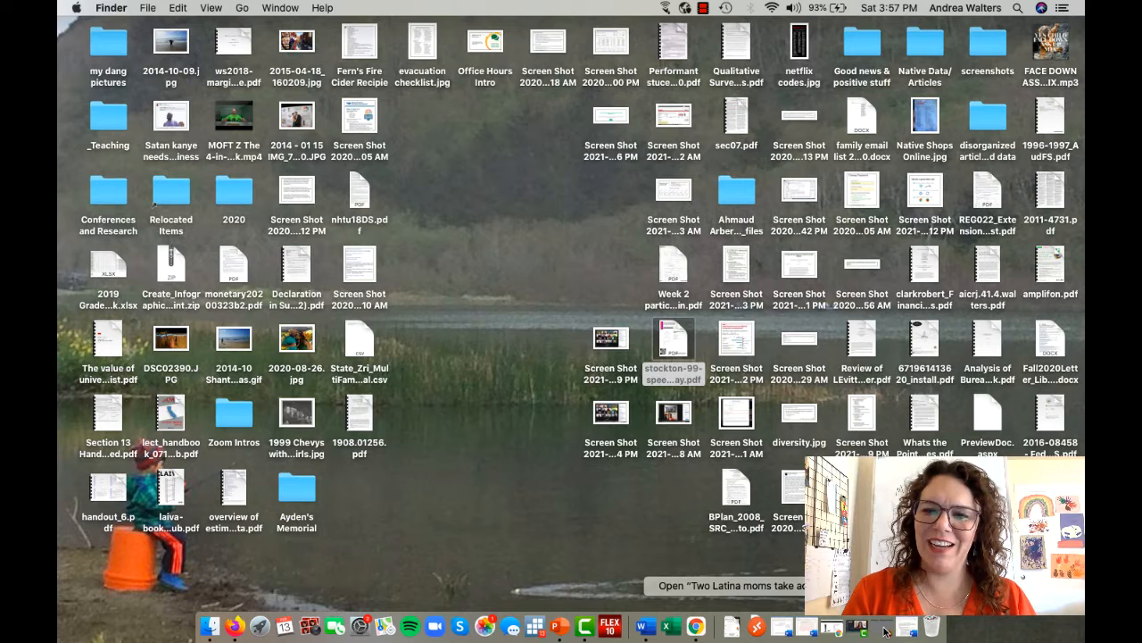
- Open the KeyReporter Maps bookmark from the My Sac State tab and view the AIRC 2004 computers
click(886, 632)
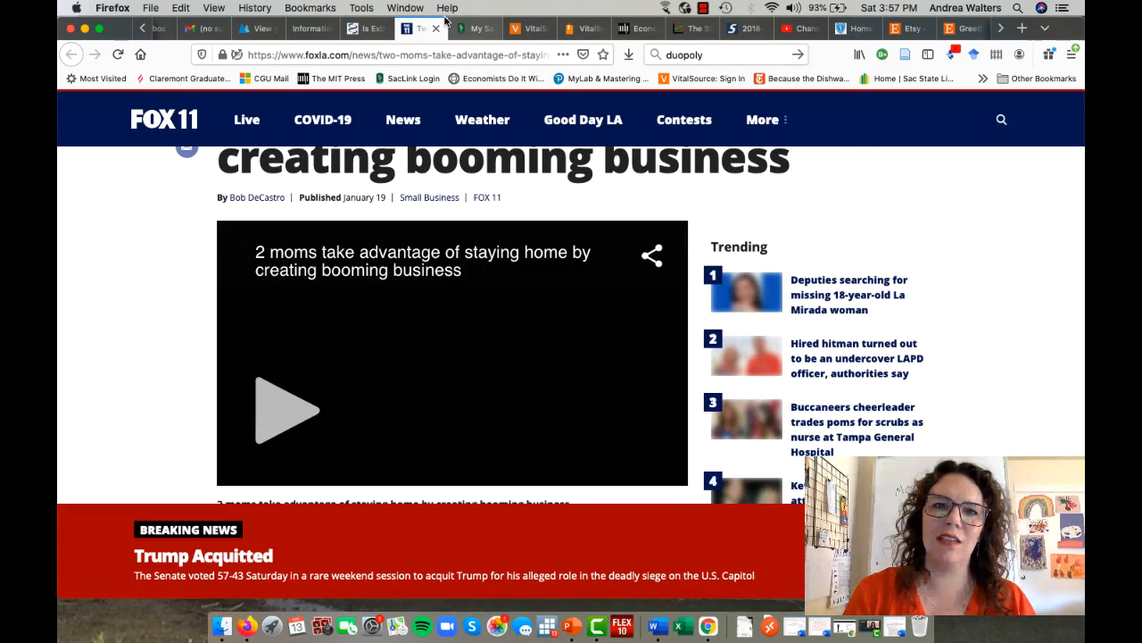
click(474, 29)
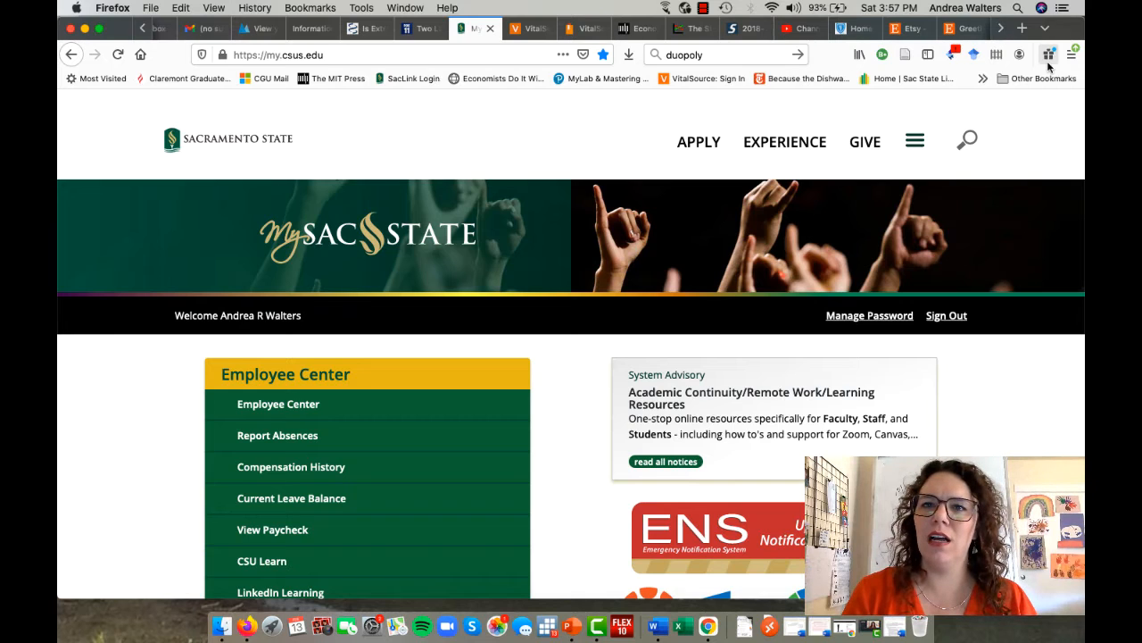
click(982, 80)
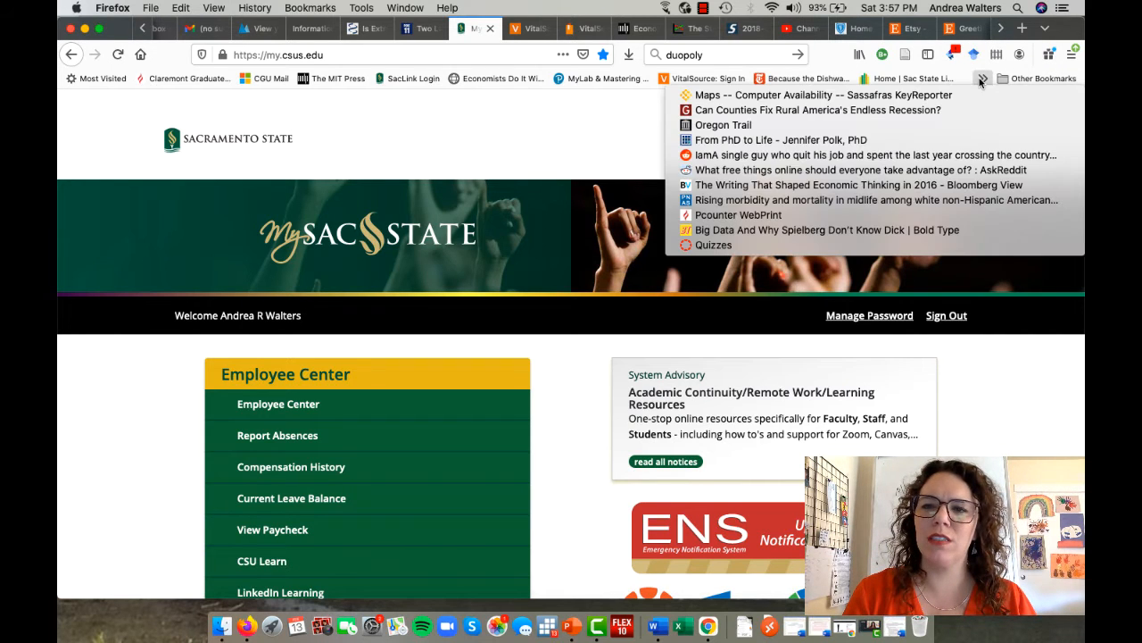
click(942, 101)
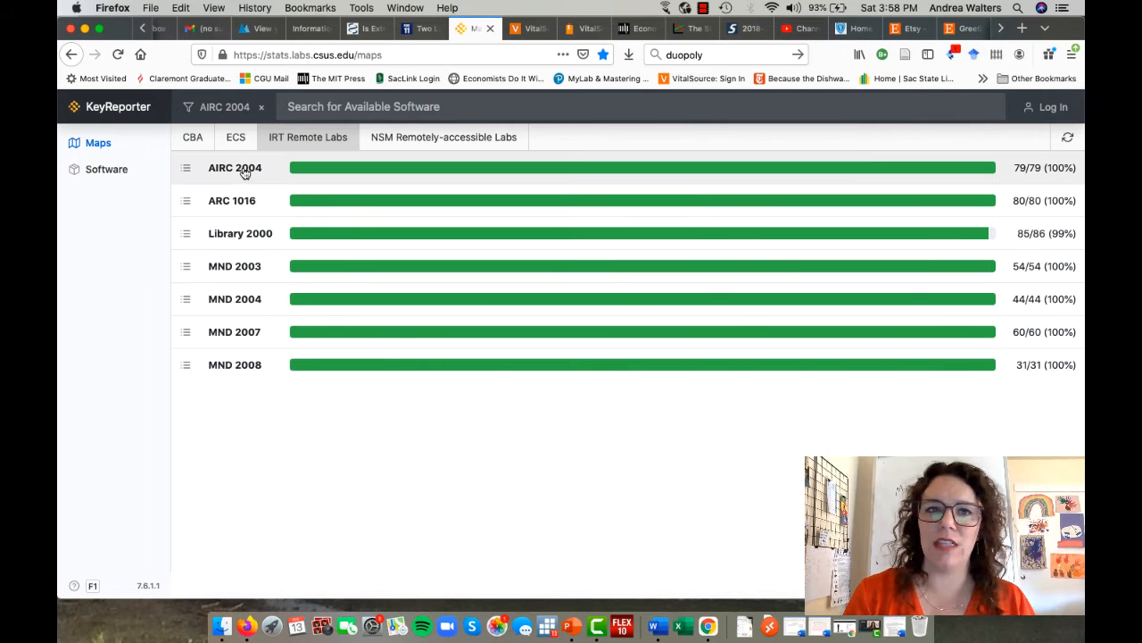
click(210, 170)
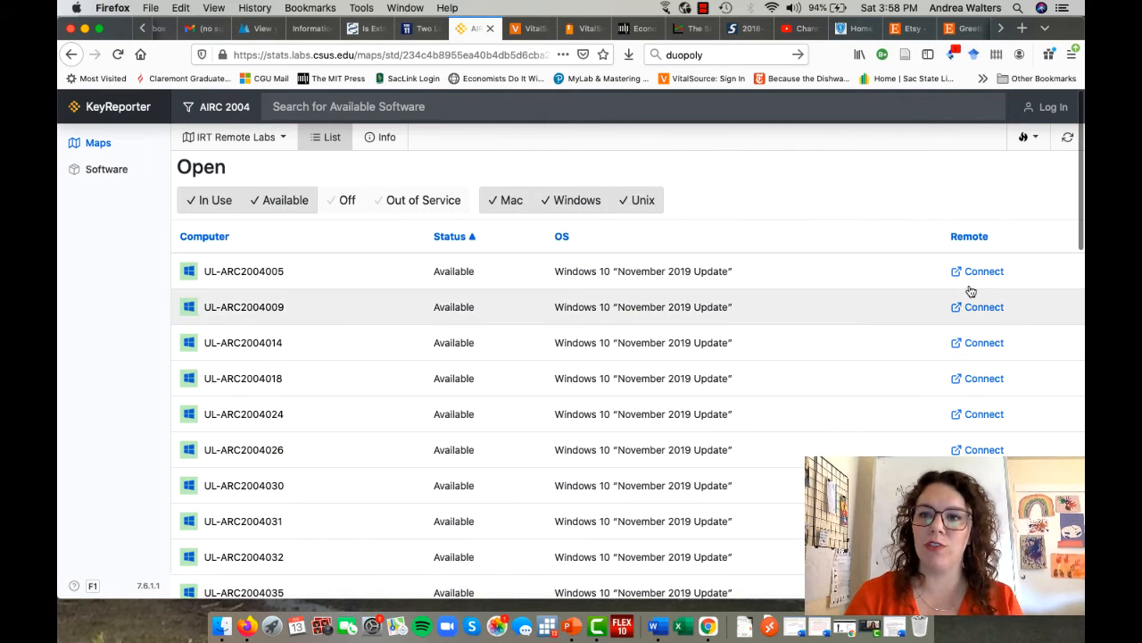
- Check the installed software list of UL-ARC2004009 for Stata/SE 14
click(991, 306)
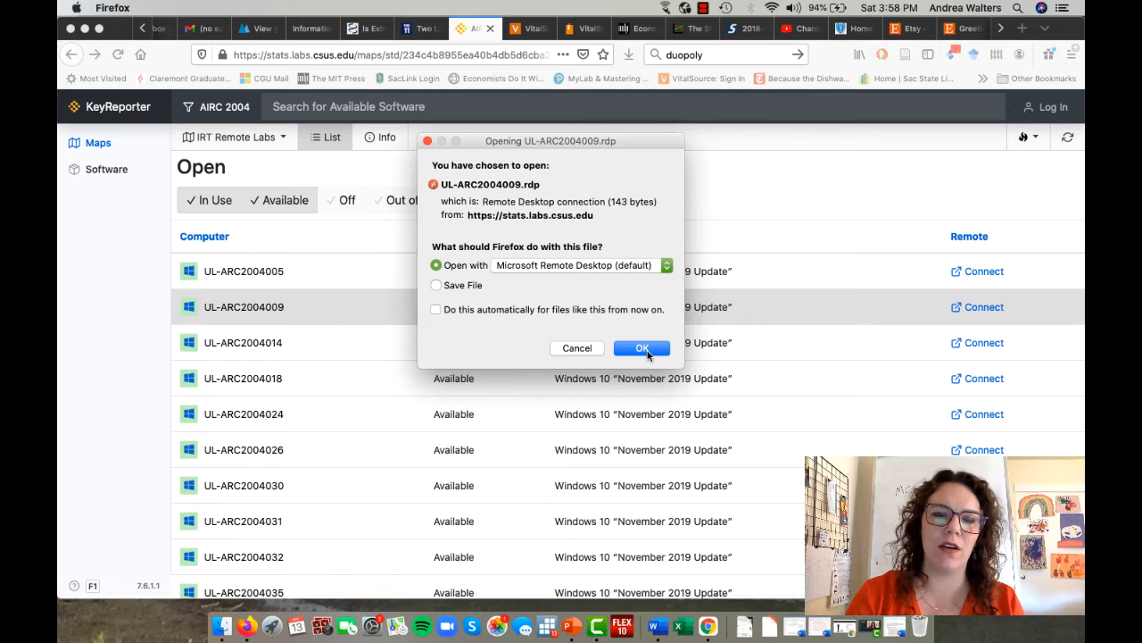
click(578, 355)
click(230, 317)
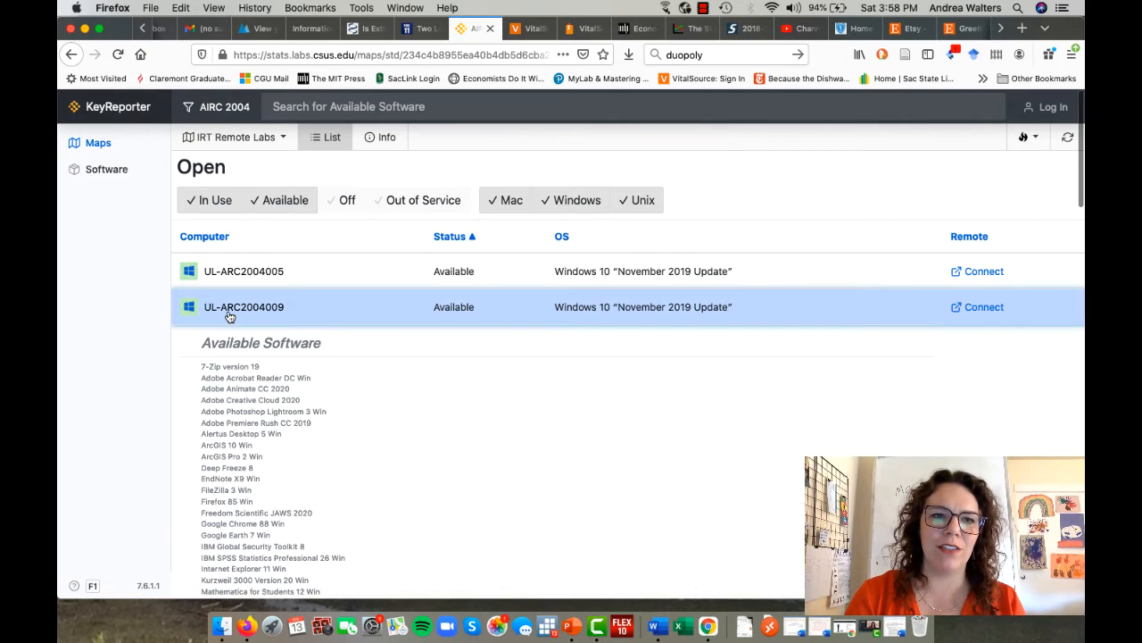
scroll(263, 448, down, 5)
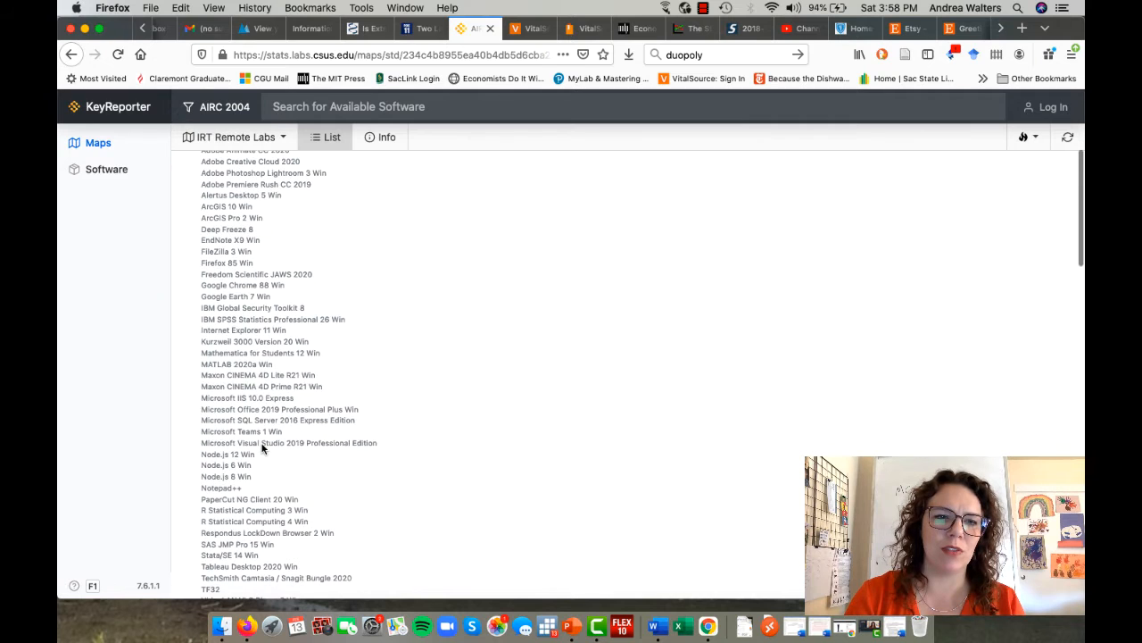
scroll(264, 448, down, 1)
scroll(263, 448, up, 6)
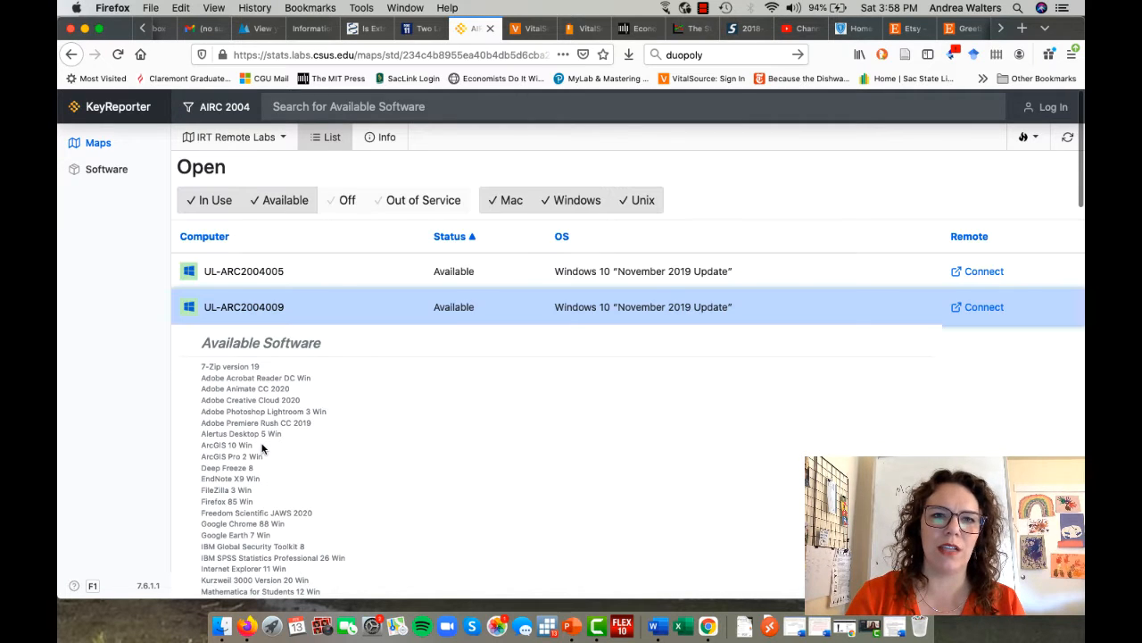
click(955, 317)
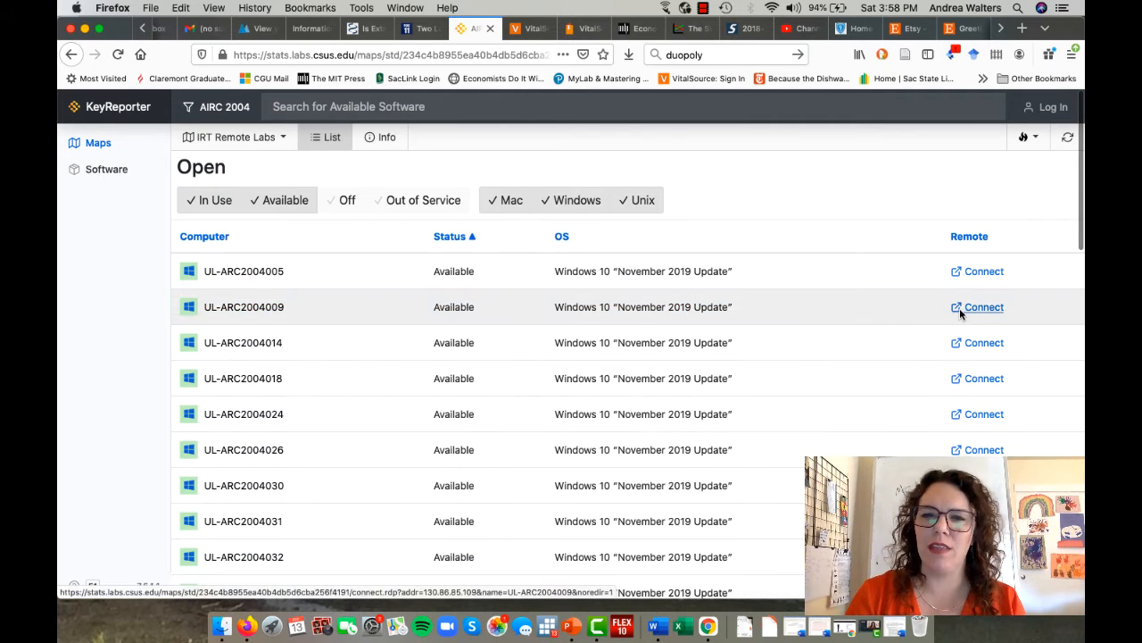
- Download the UL-ARC2004009 connection file for Microsoft Remote Desktop and confirm it appears in Downloads
click(959, 307)
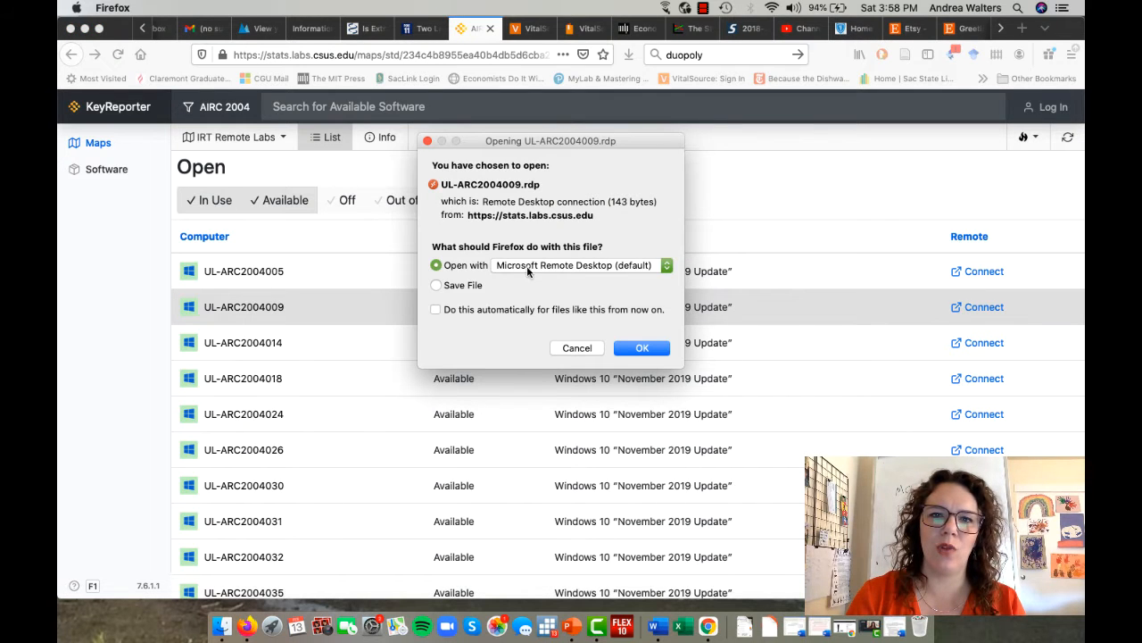
click(642, 348)
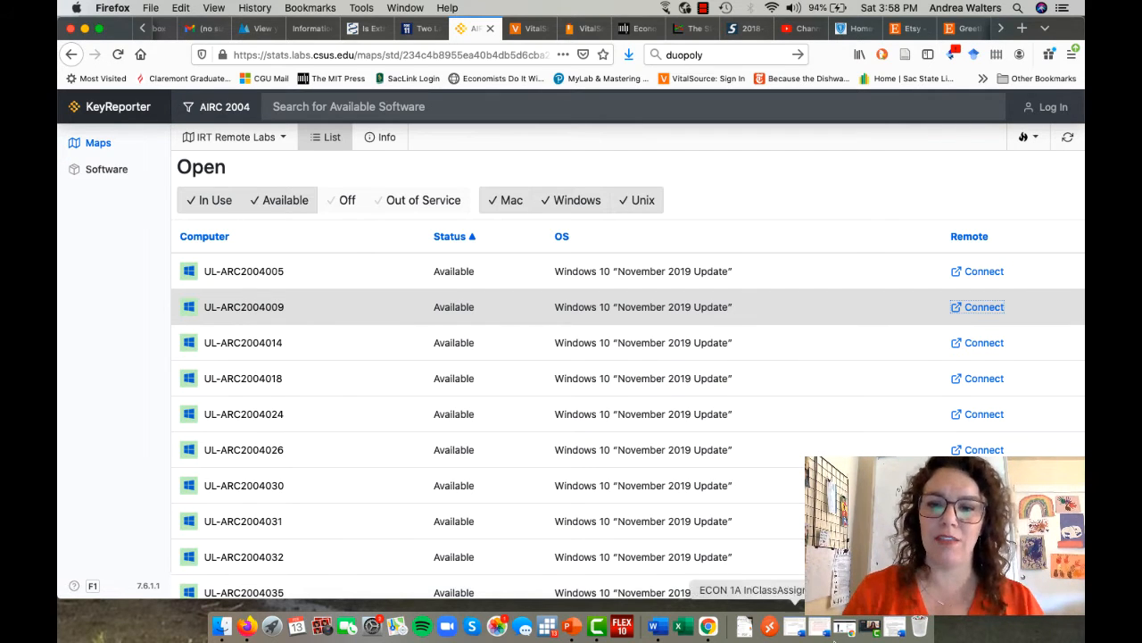
click(771, 631)
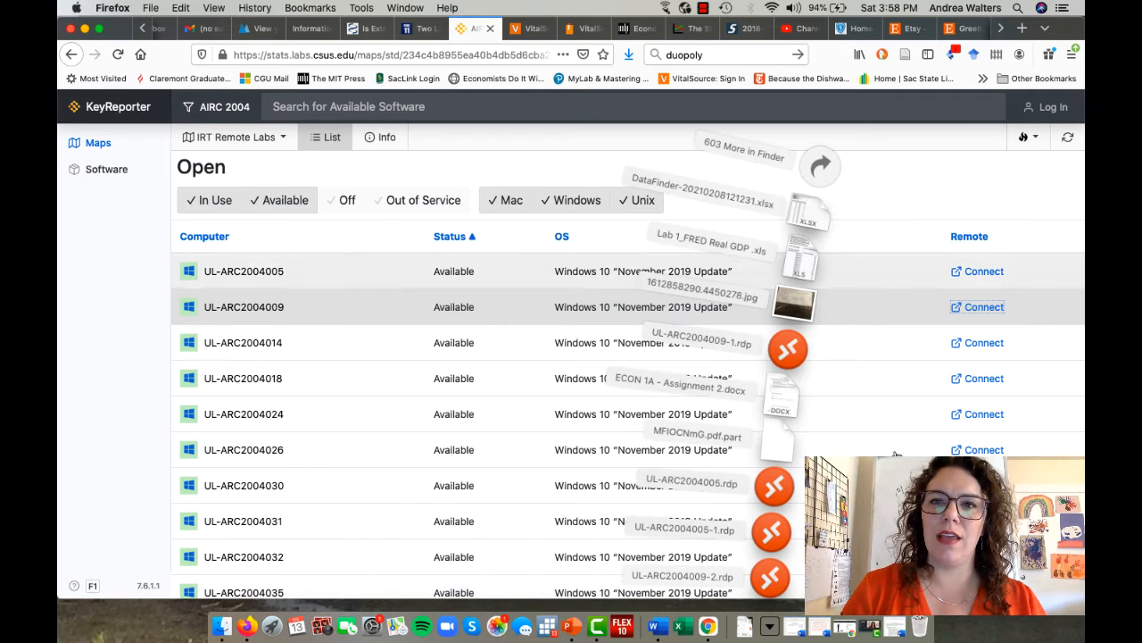
- Enter the remote account username and password for UL-ARC2004009 and accept the unverified certificate
click(935, 250)
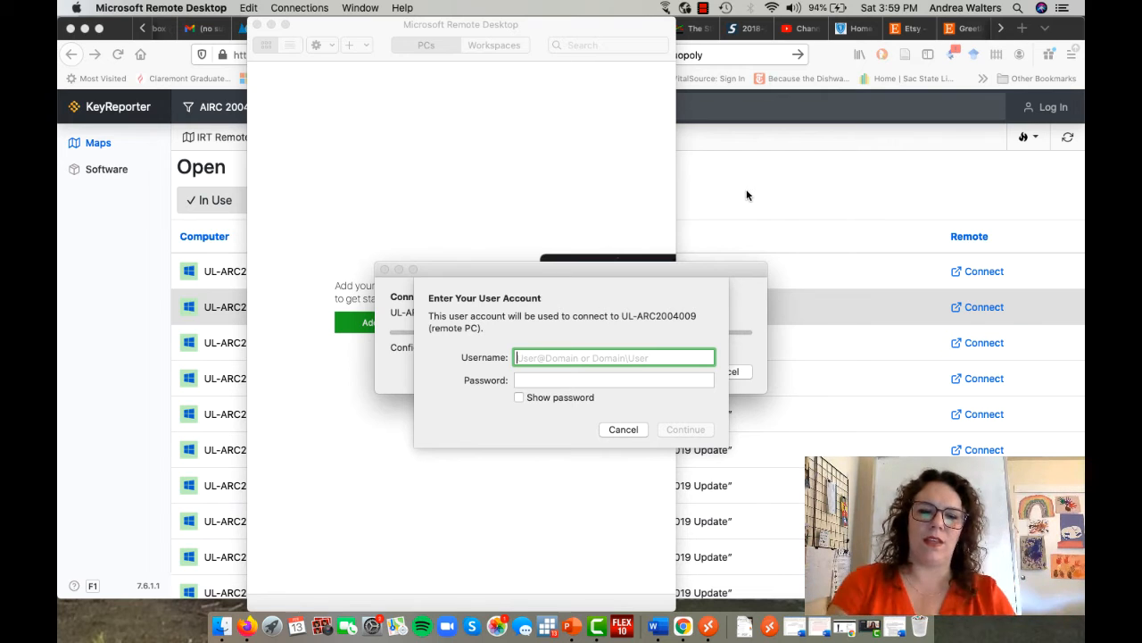
text(andrea.wal)
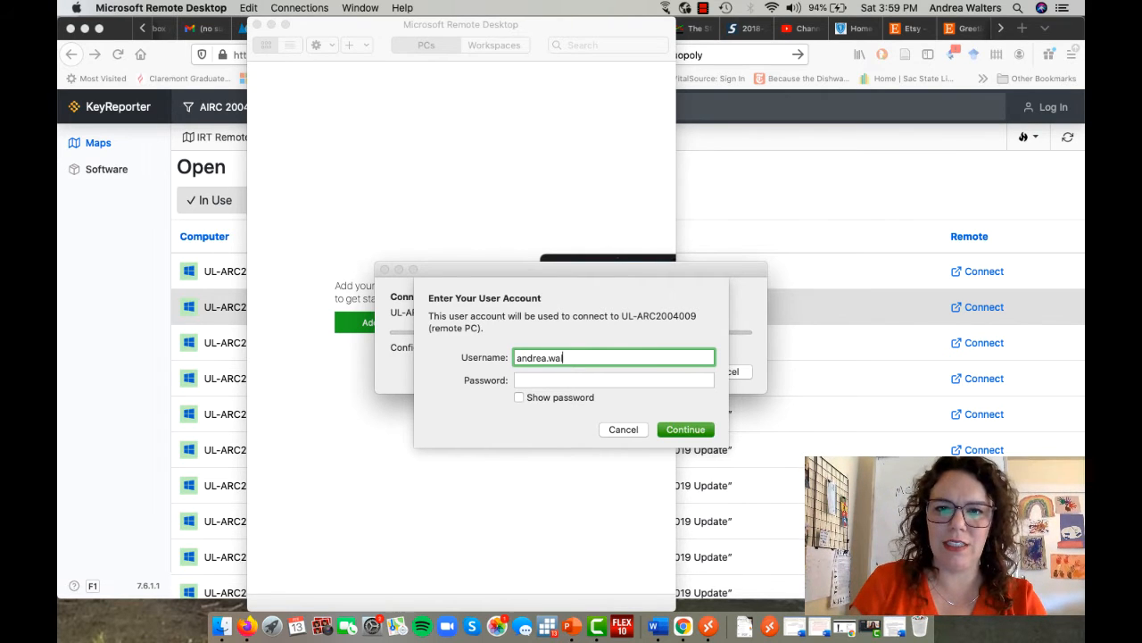
text(ters)
key(Tab)
text(•••)
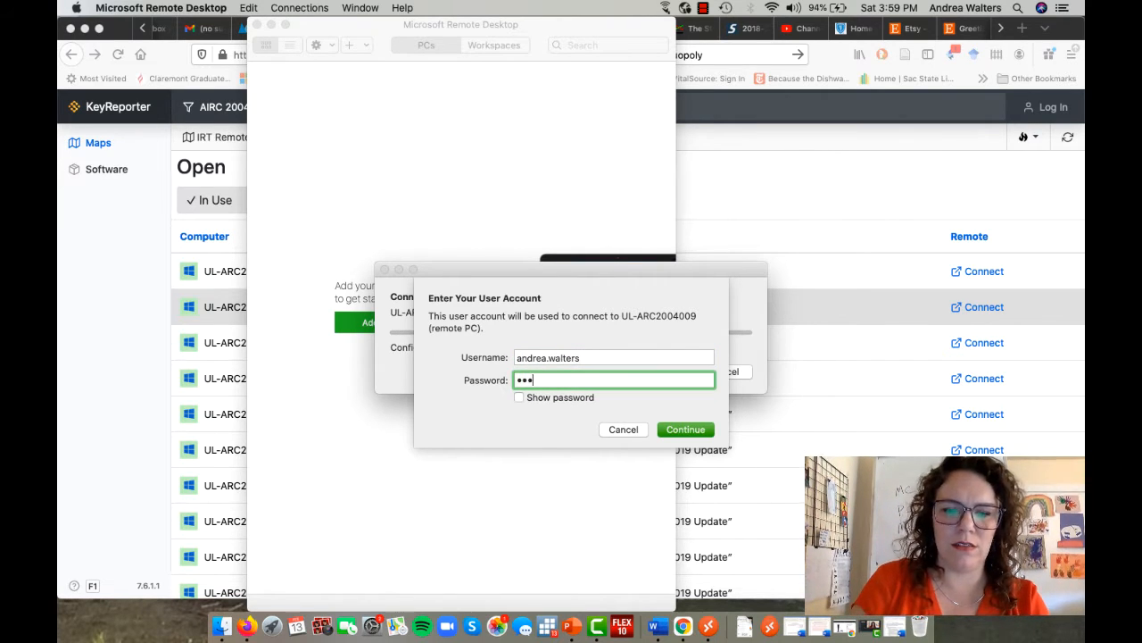
text(•••••••••)
key(Return)
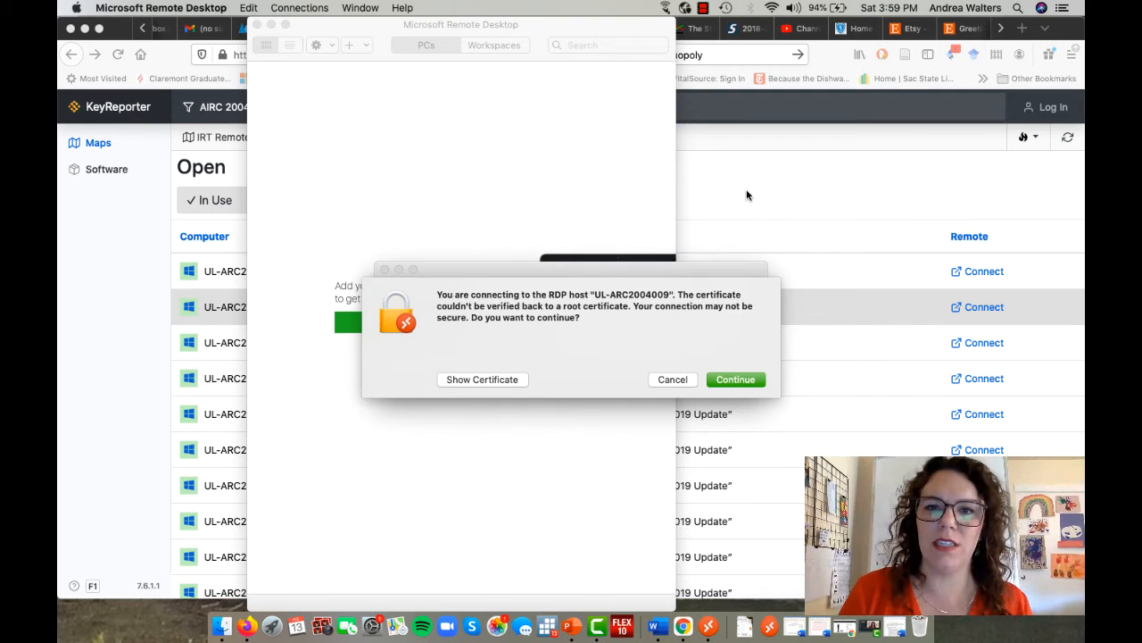
click(740, 379)
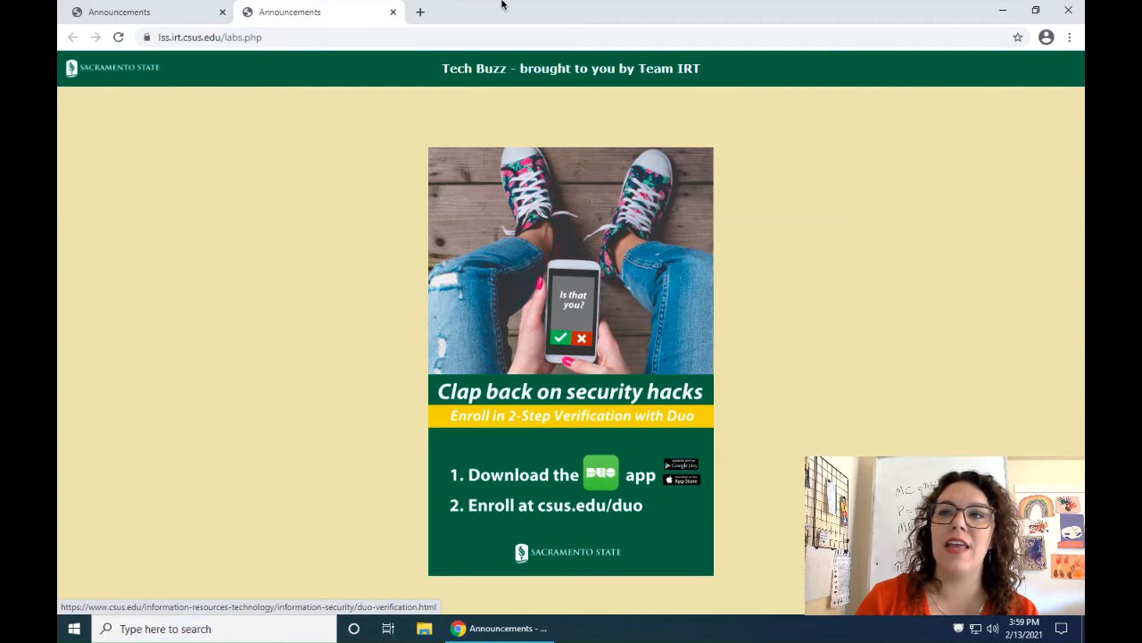
- Search 'wiley koop', open the Analysis of Economic Data, 4th Edition page, and go to its Student Companion Site
click(290, 39)
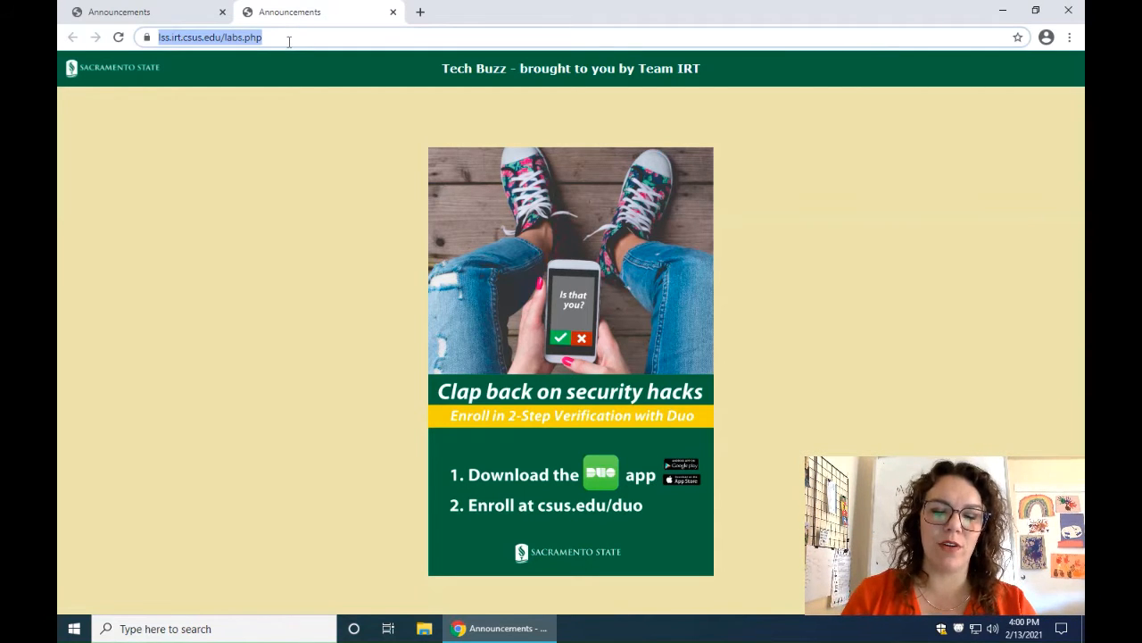
text(wile)
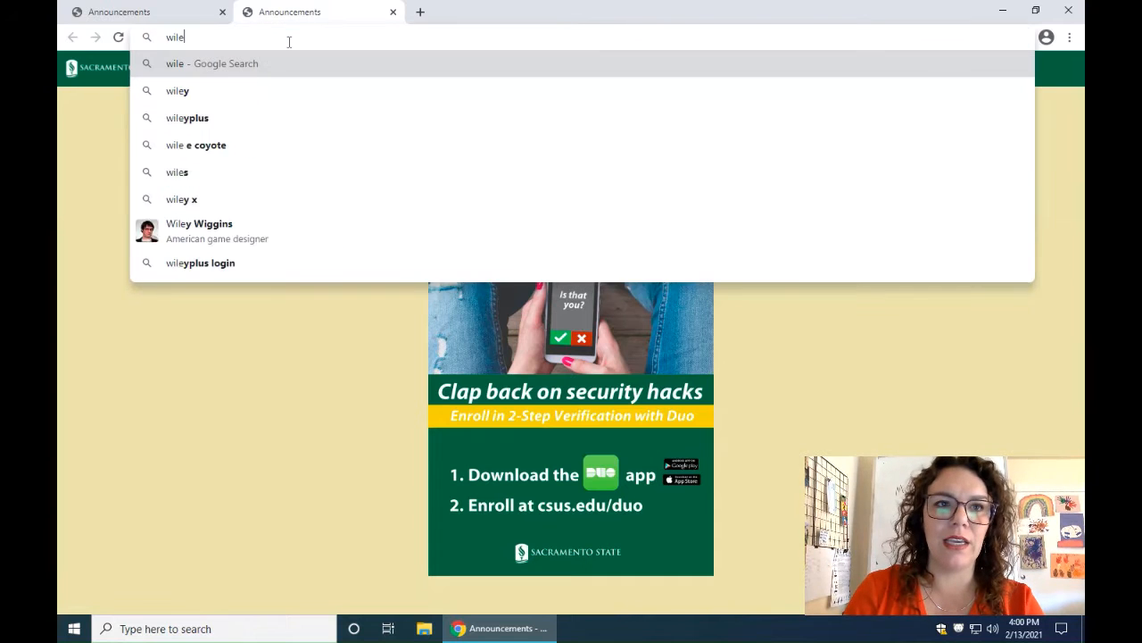
text(y koop)
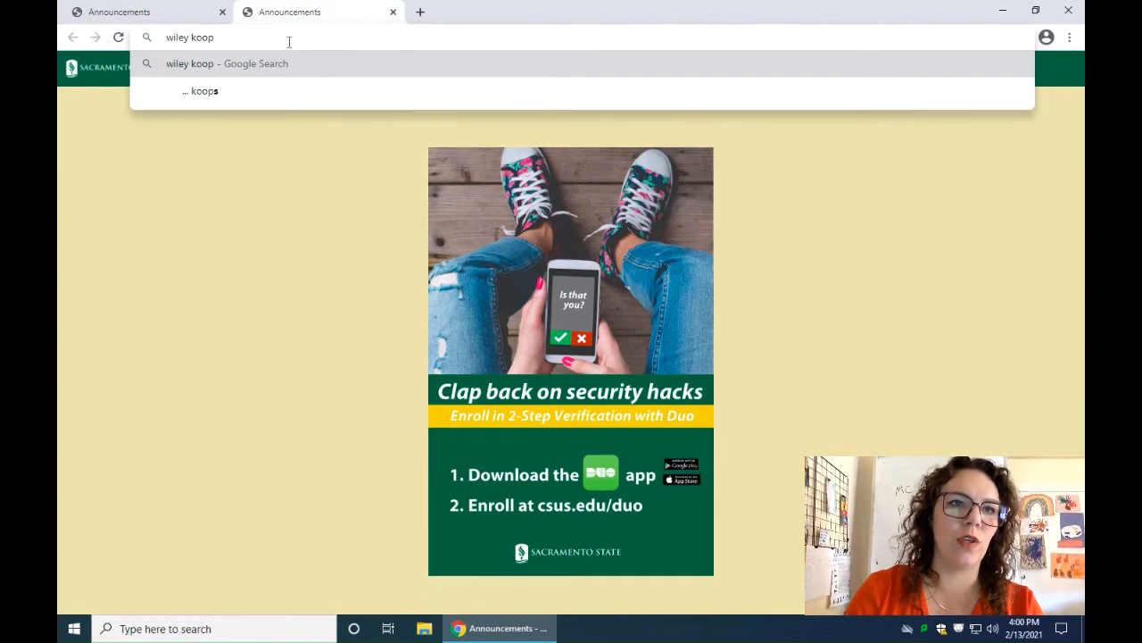
key(Return)
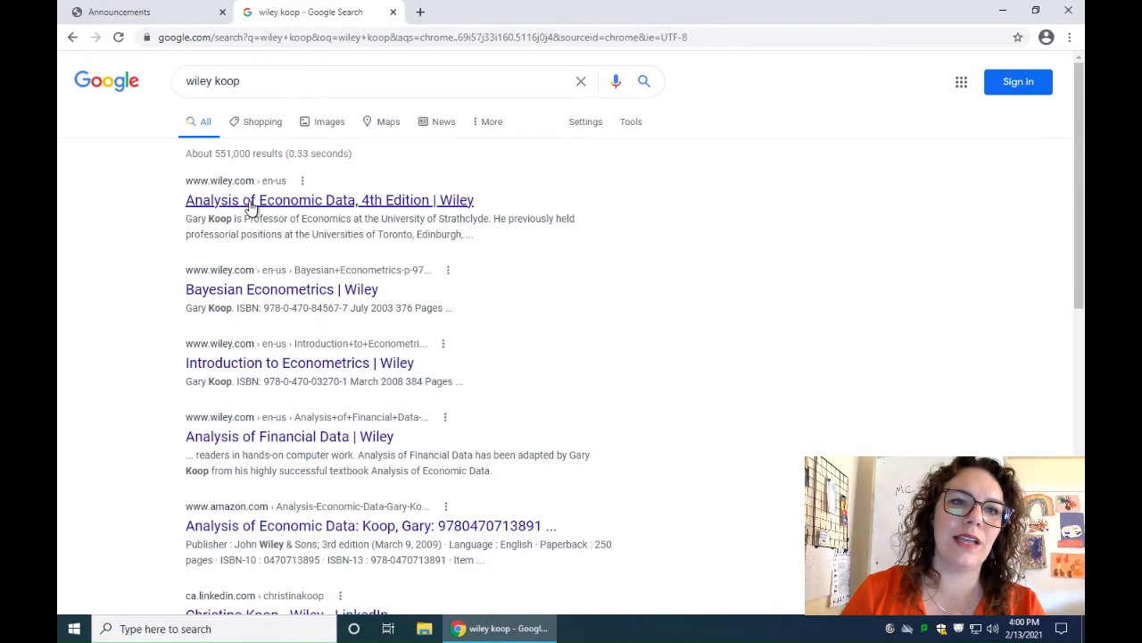
click(252, 202)
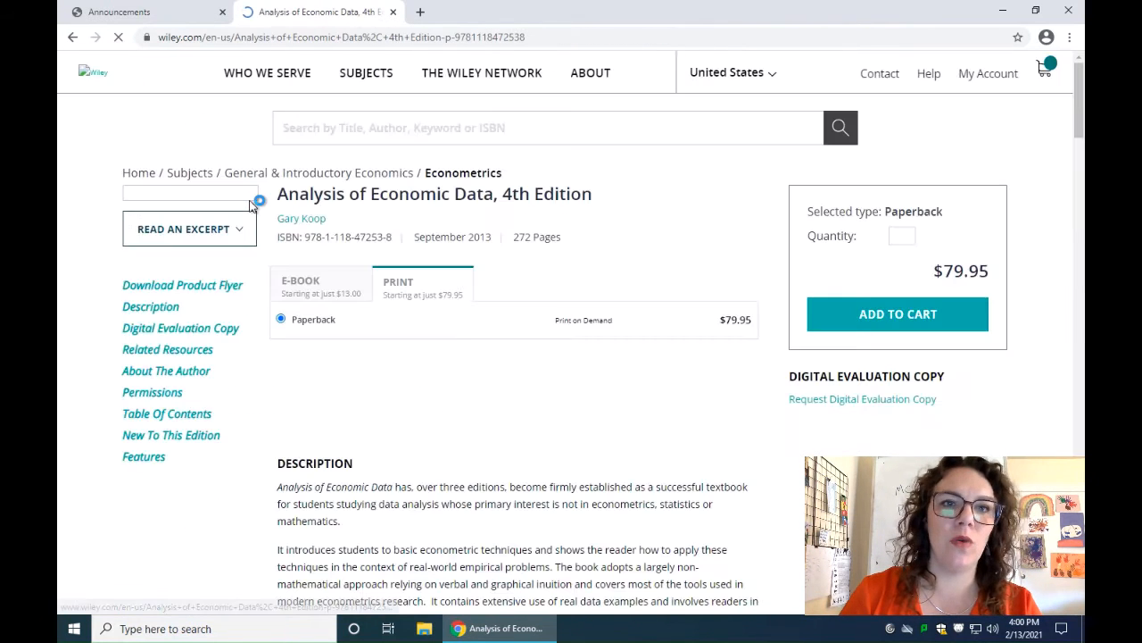
scroll(410, 339, down, 1)
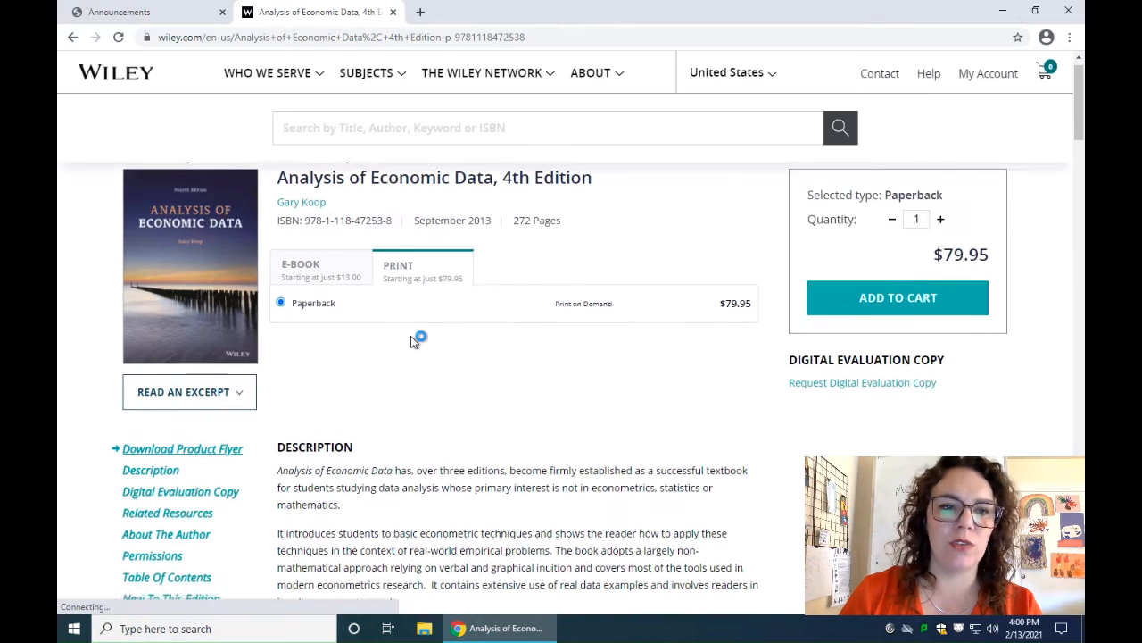
scroll(412, 339, down, 1)
scroll(411, 336, down, 2)
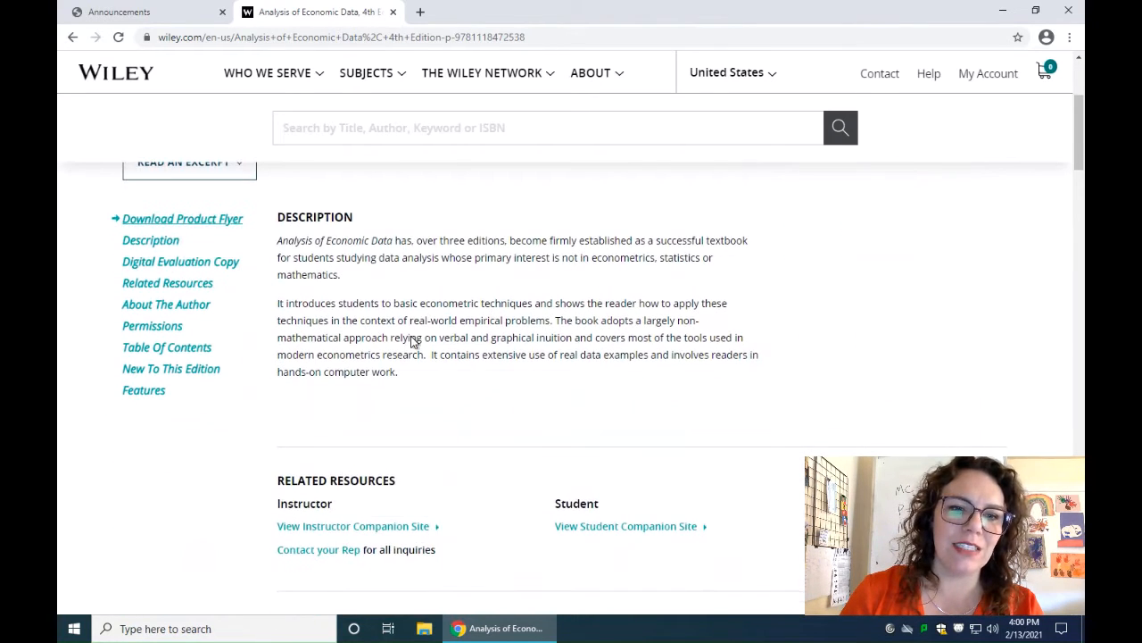
click(613, 532)
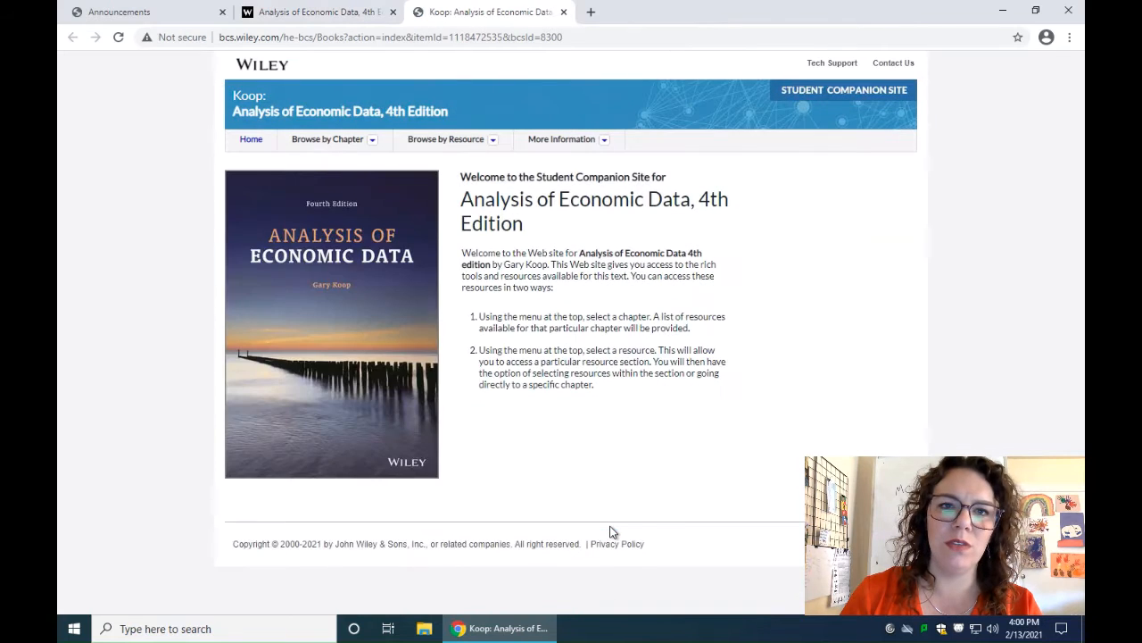
- Download the Datasets in Excel zip from Browse by Resource, then close the popup window
click(490, 141)
click(460, 166)
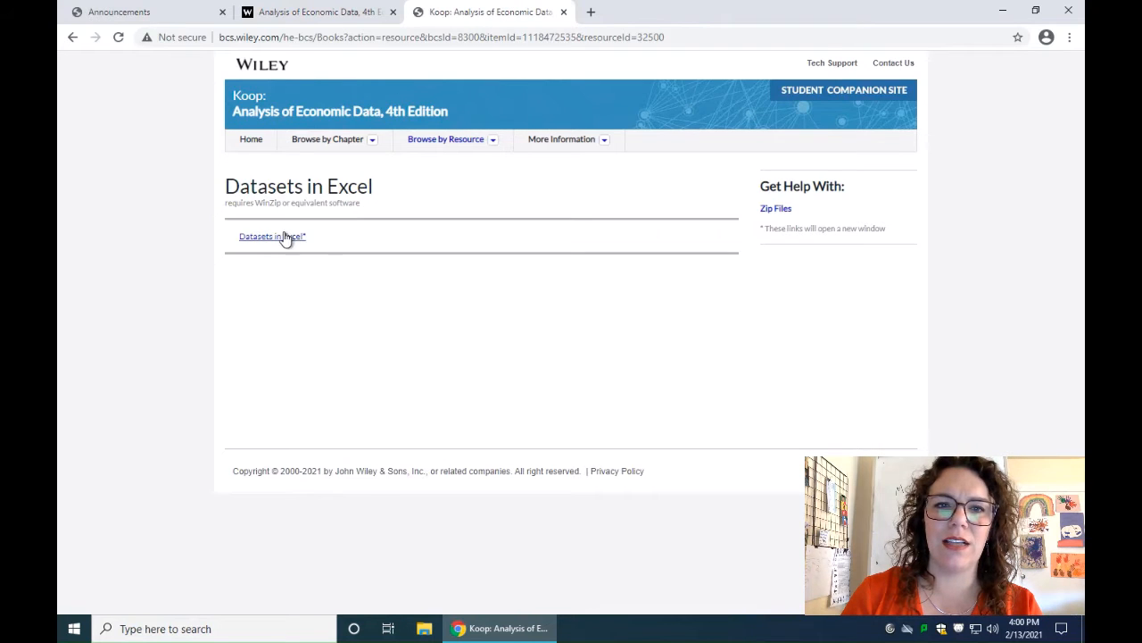
click(284, 236)
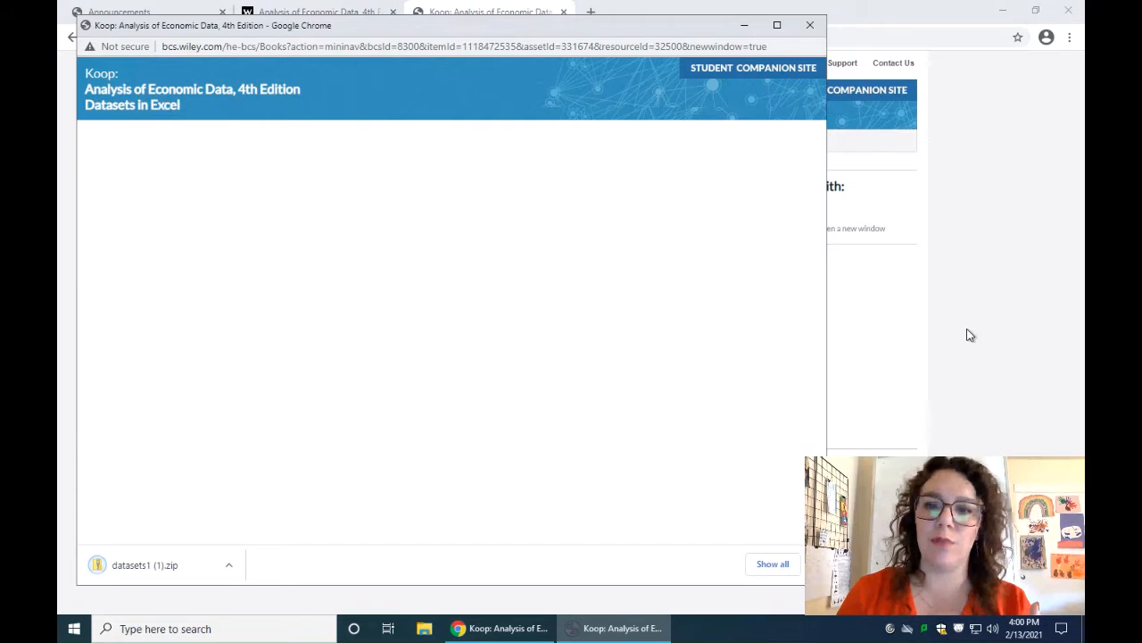
click(813, 564)
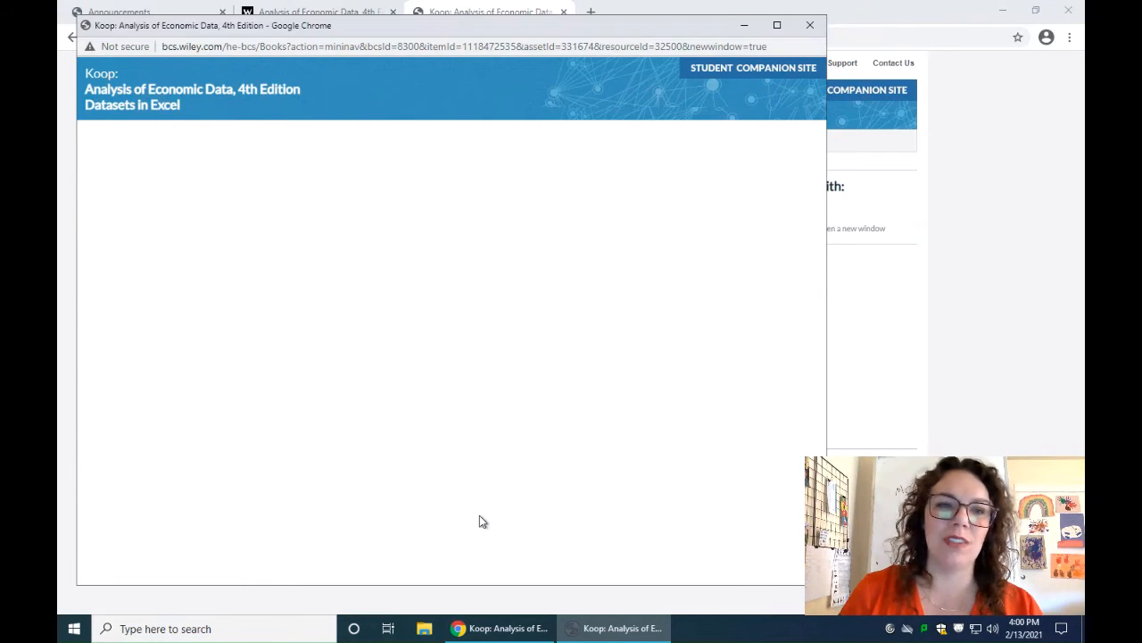
click(809, 25)
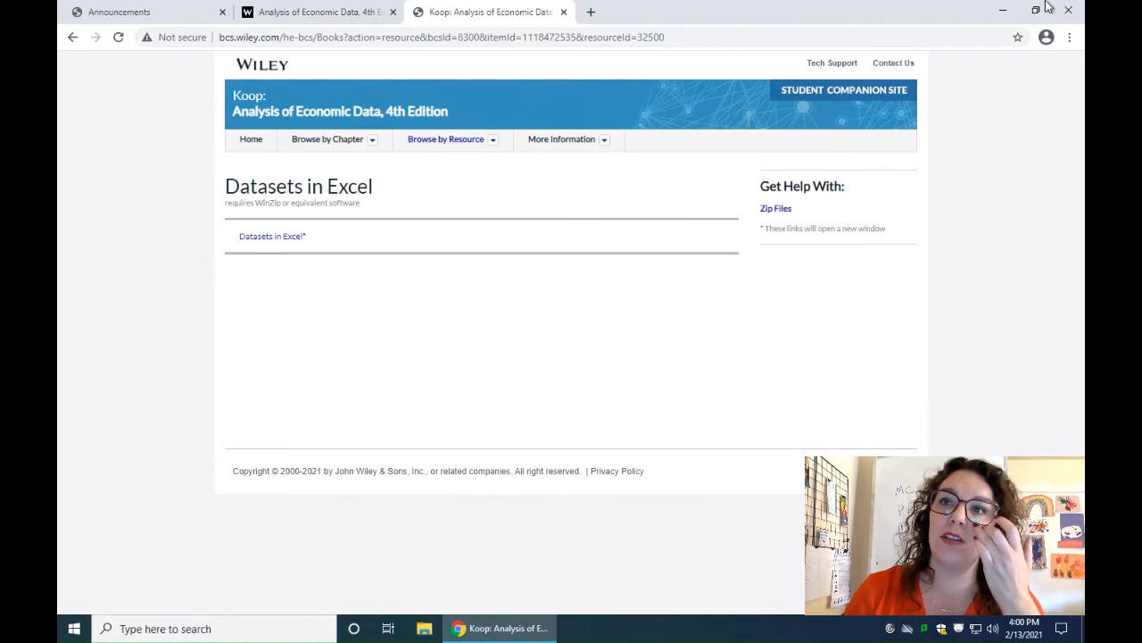
- Switch back to the remote Windows desktop and launch StataSE 14 (64-bit) from a 'stata' search
click(1002, 14)
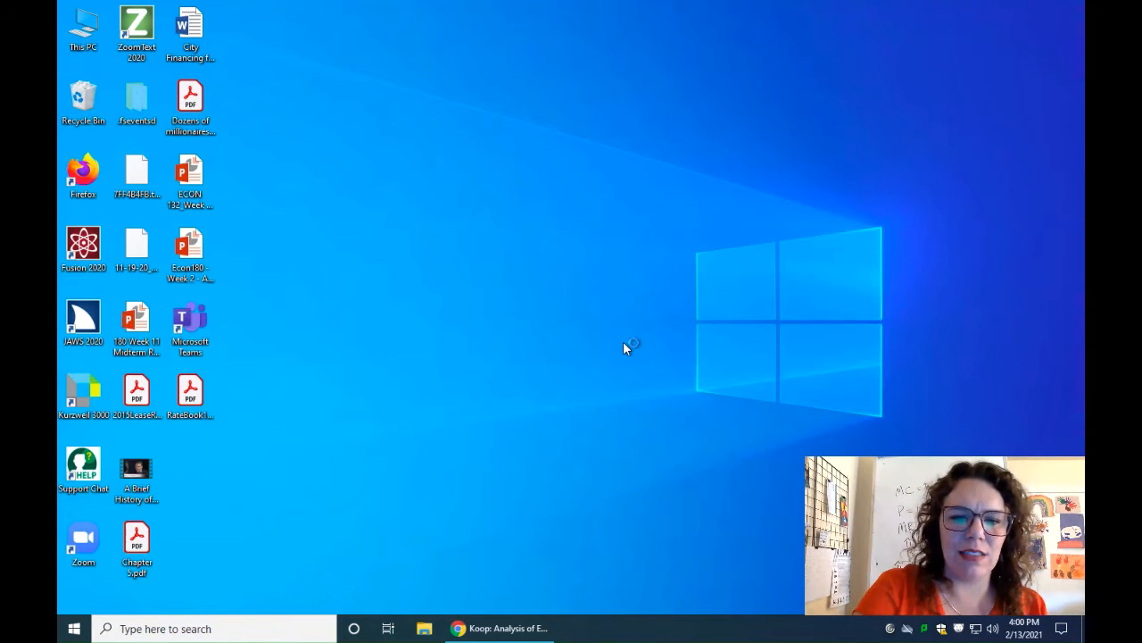
key(ctrl+Up)
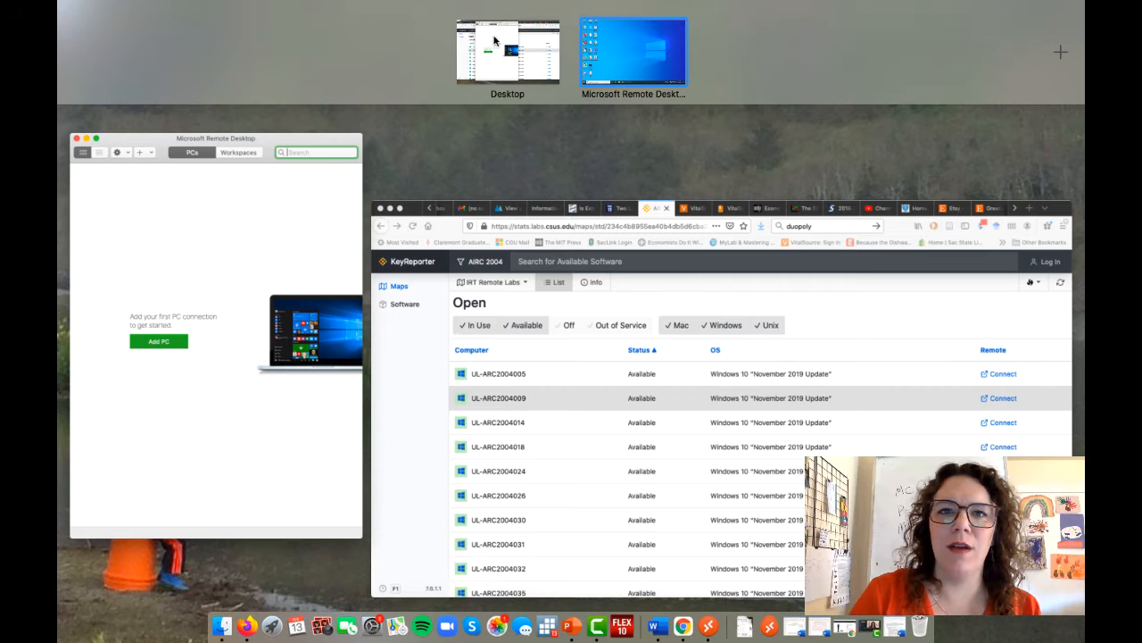
click(635, 56)
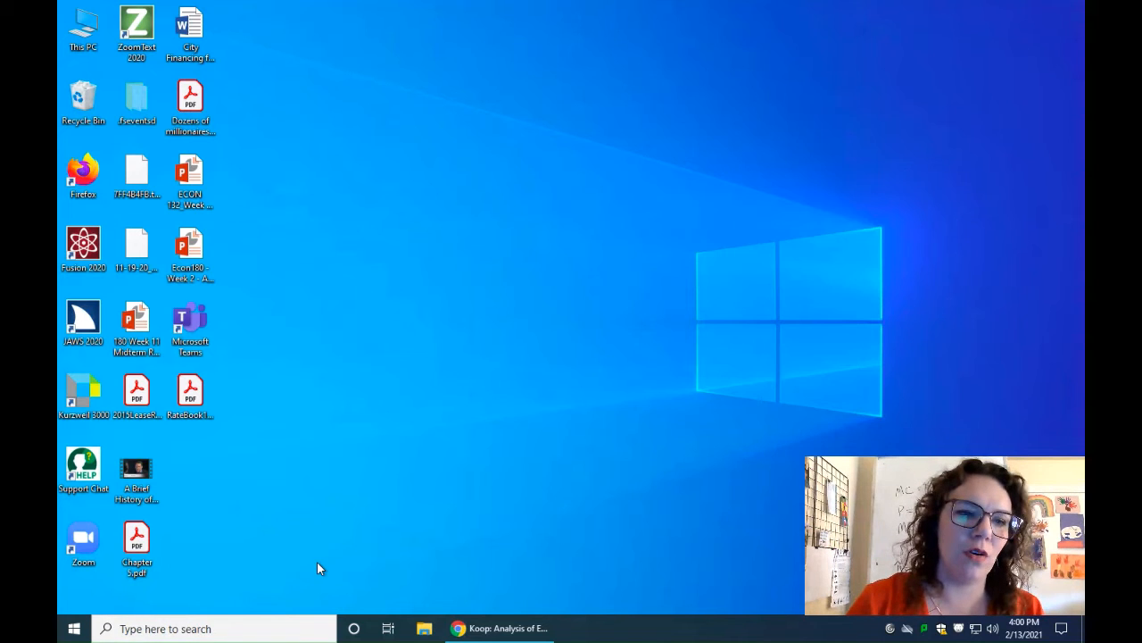
click(123, 630)
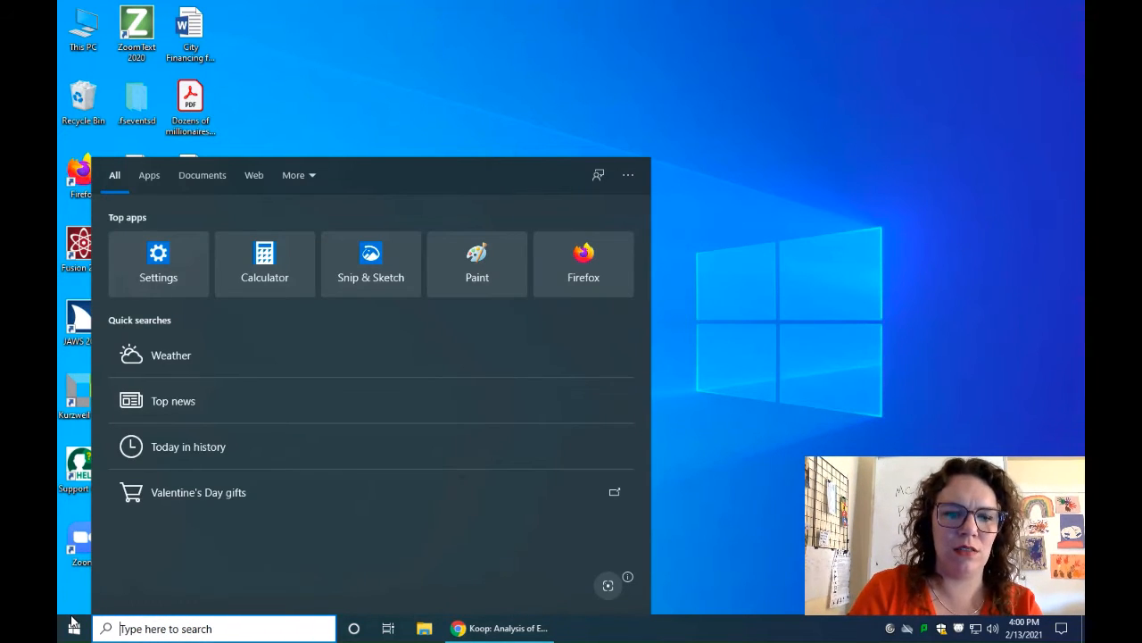
text(stata)
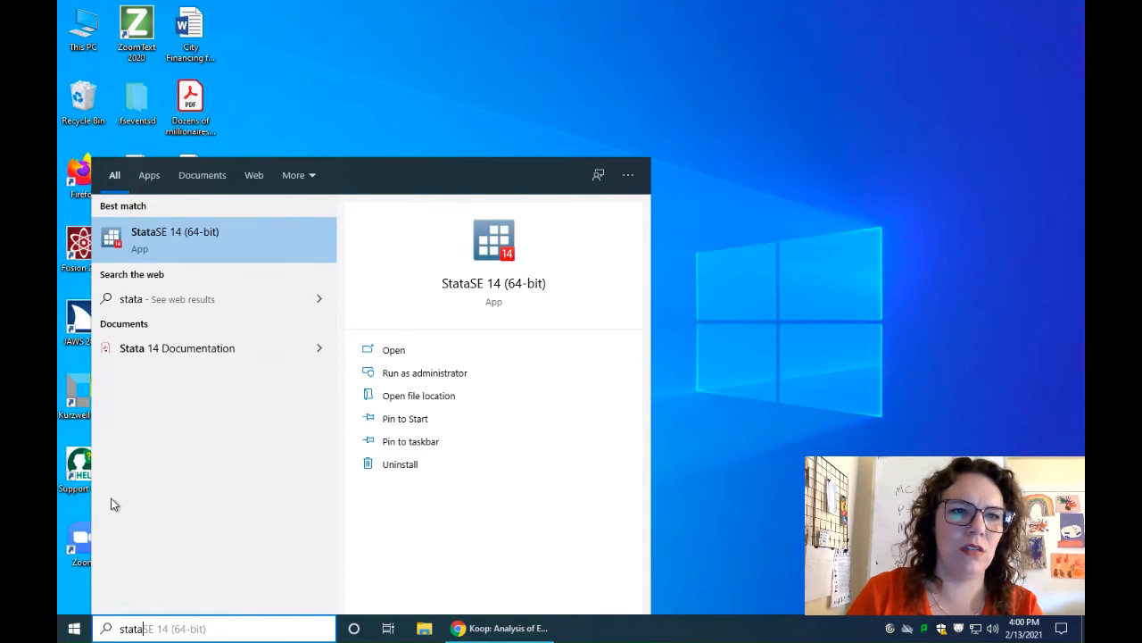
click(183, 248)
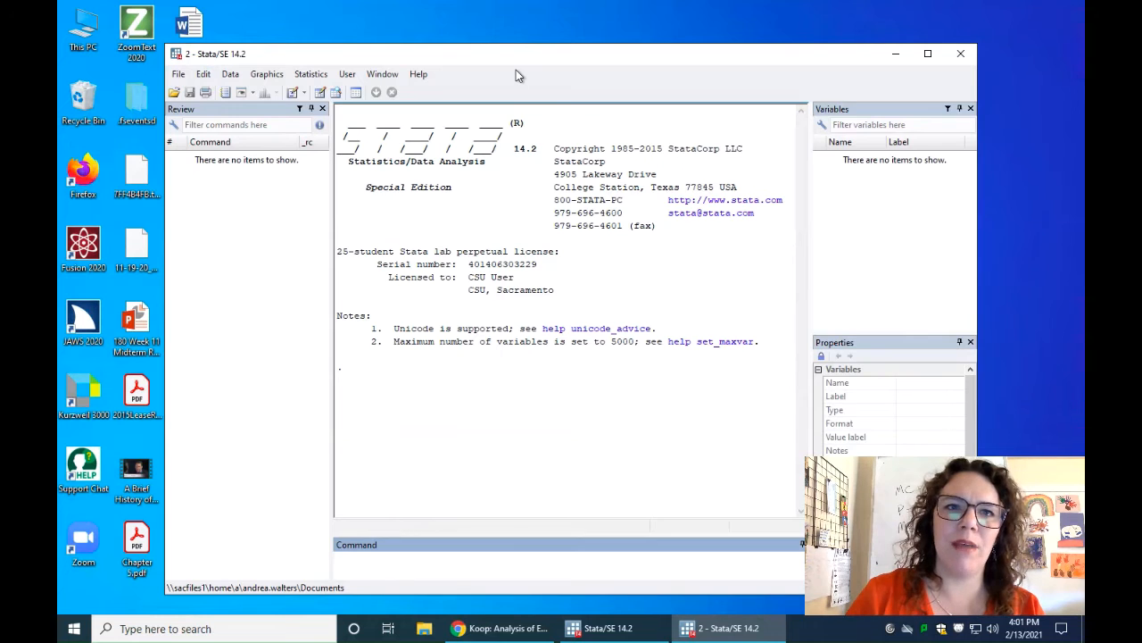
- Raise and enlarge one Stata window, then close the other Stata/SE 14.2 window
drag(516, 71, 523, 28)
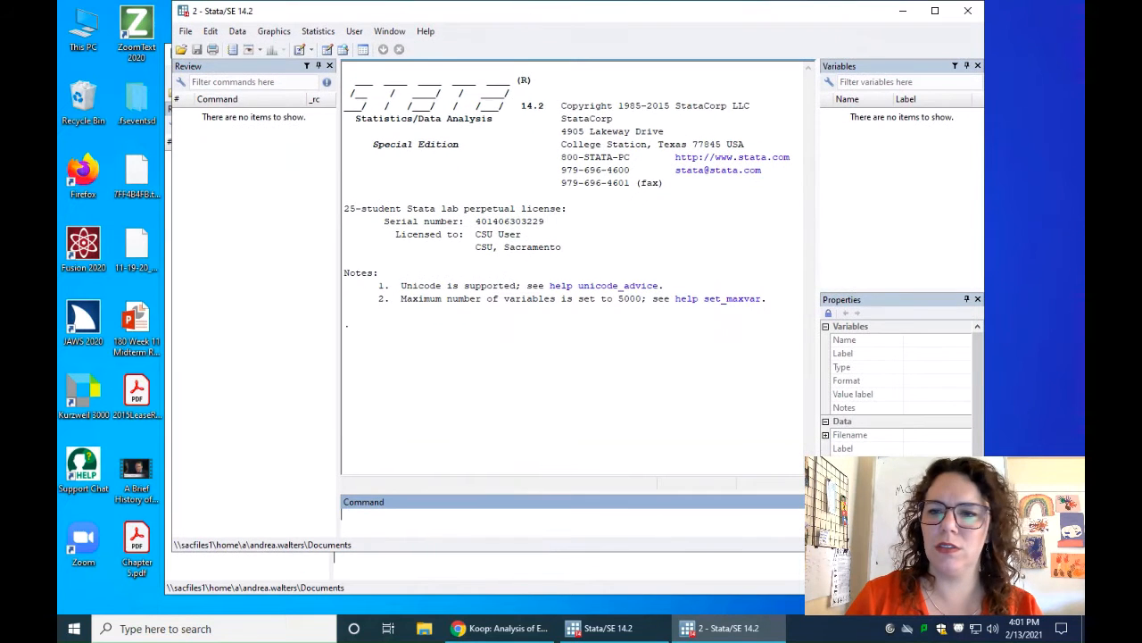
drag(984, 552, 1022, 595)
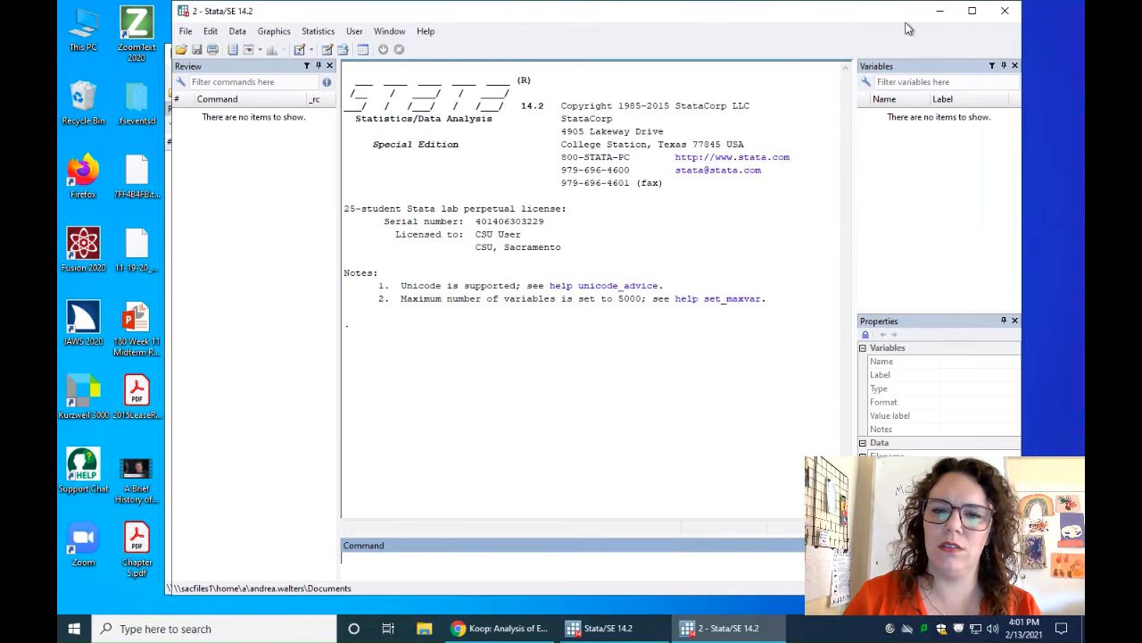
click(614, 631)
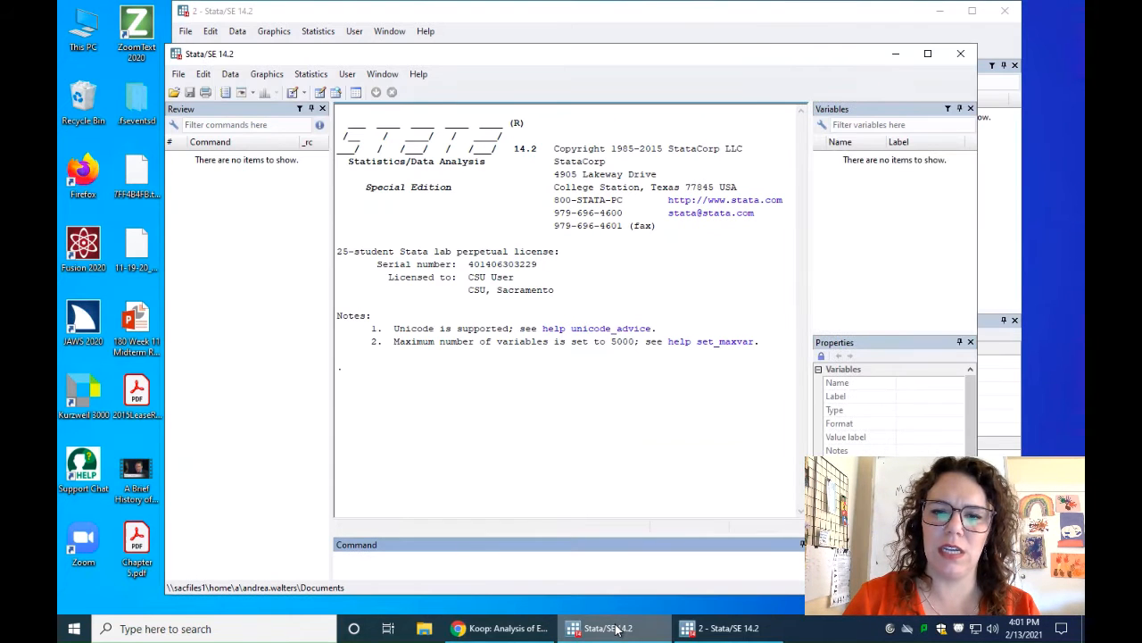
click(960, 56)
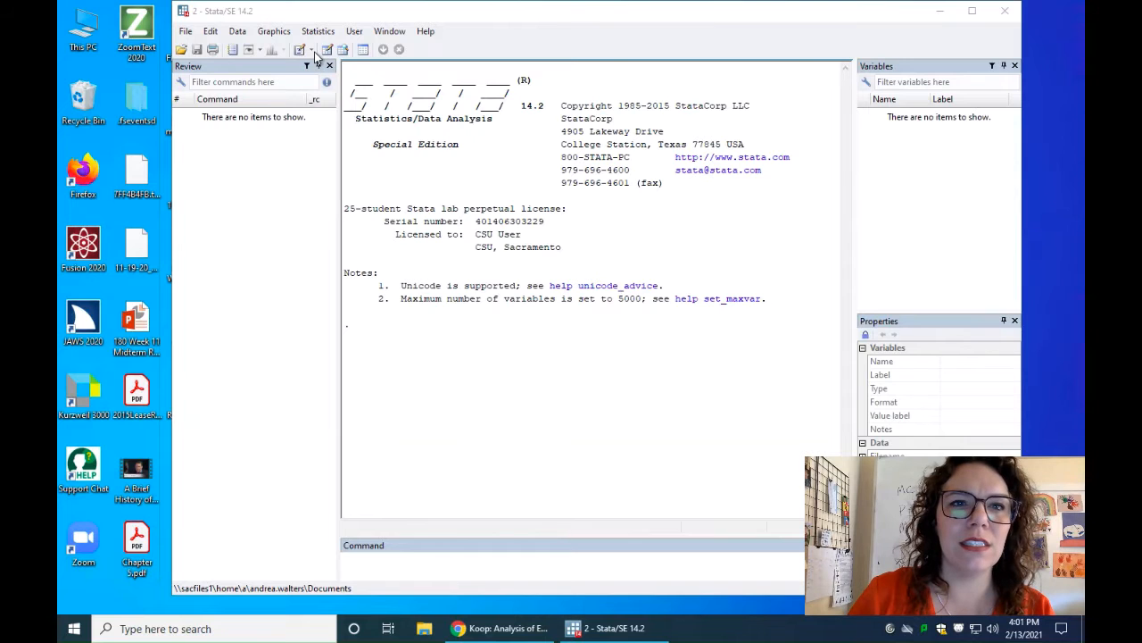
- Start a .smcl log in Documents, replacing 'Untitled' in the name with 02-19 and the user's surname
click(233, 51)
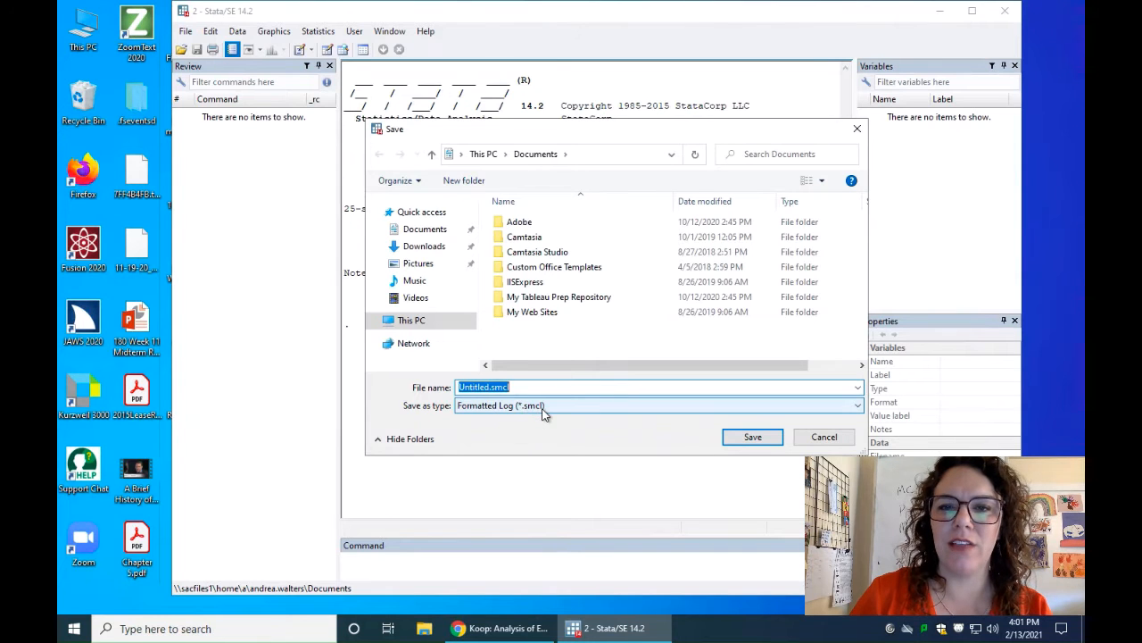
click(422, 230)
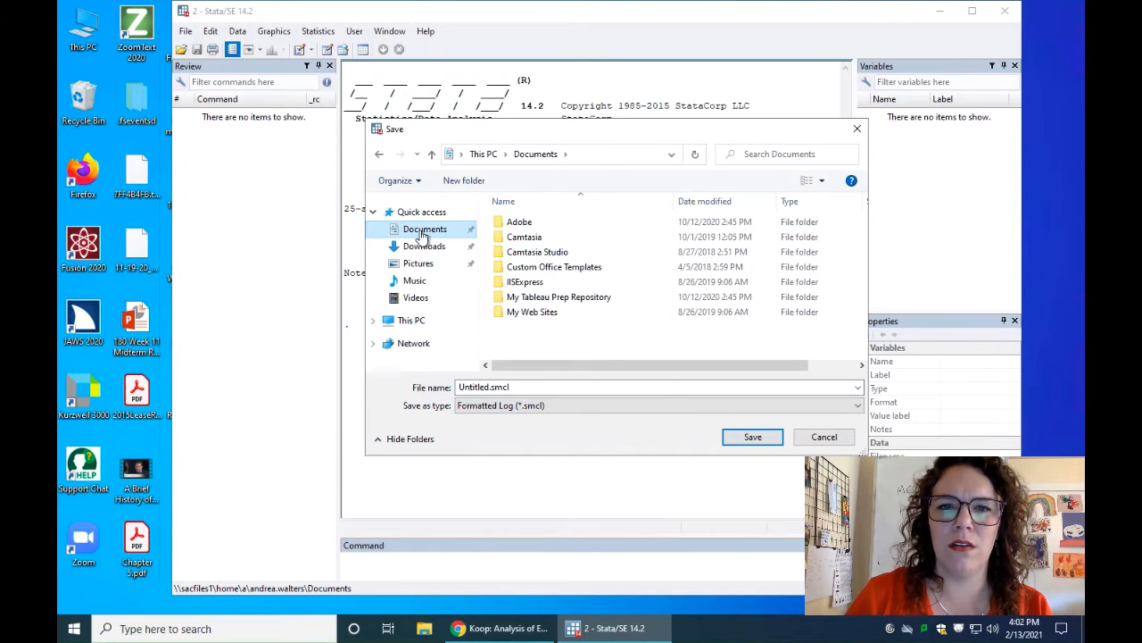
click(485, 387)
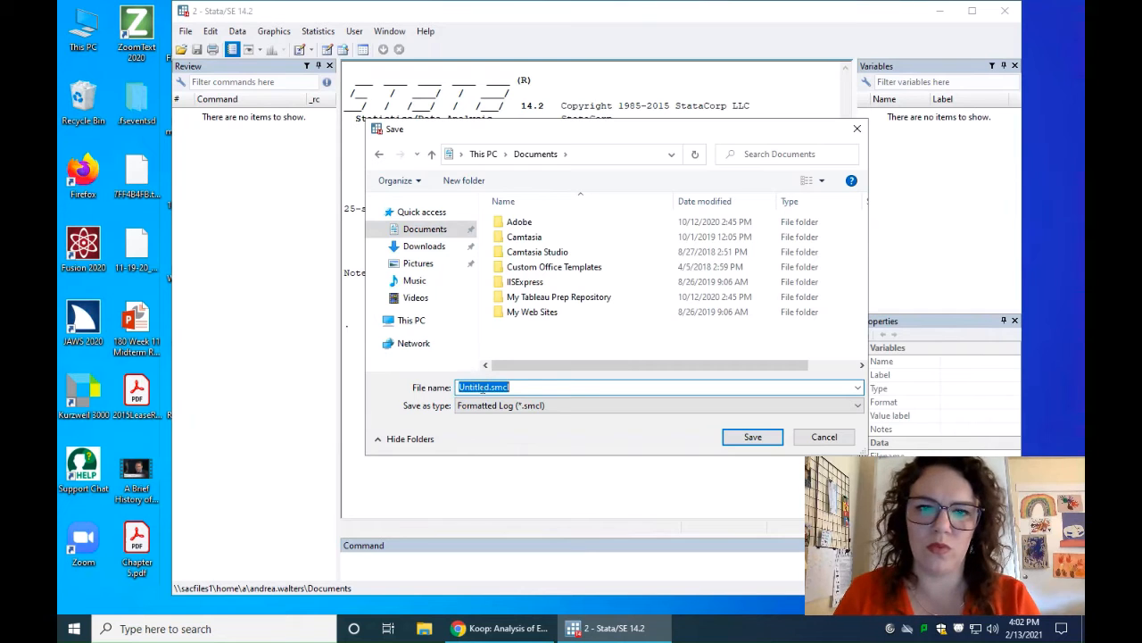
click(487, 388)
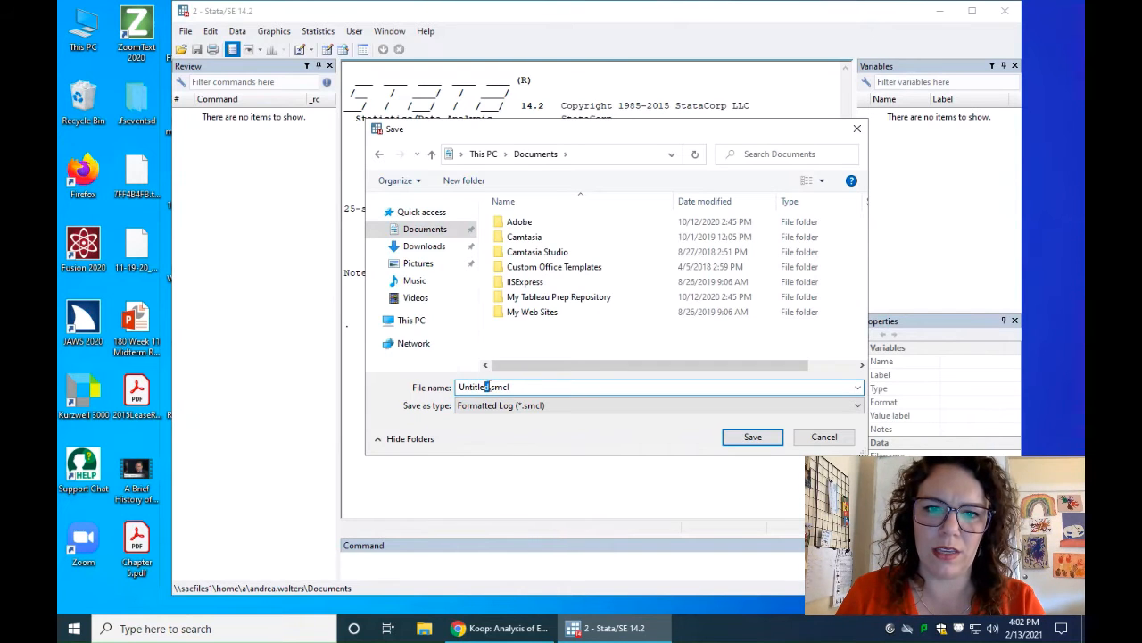
drag(489, 387, 454, 388)
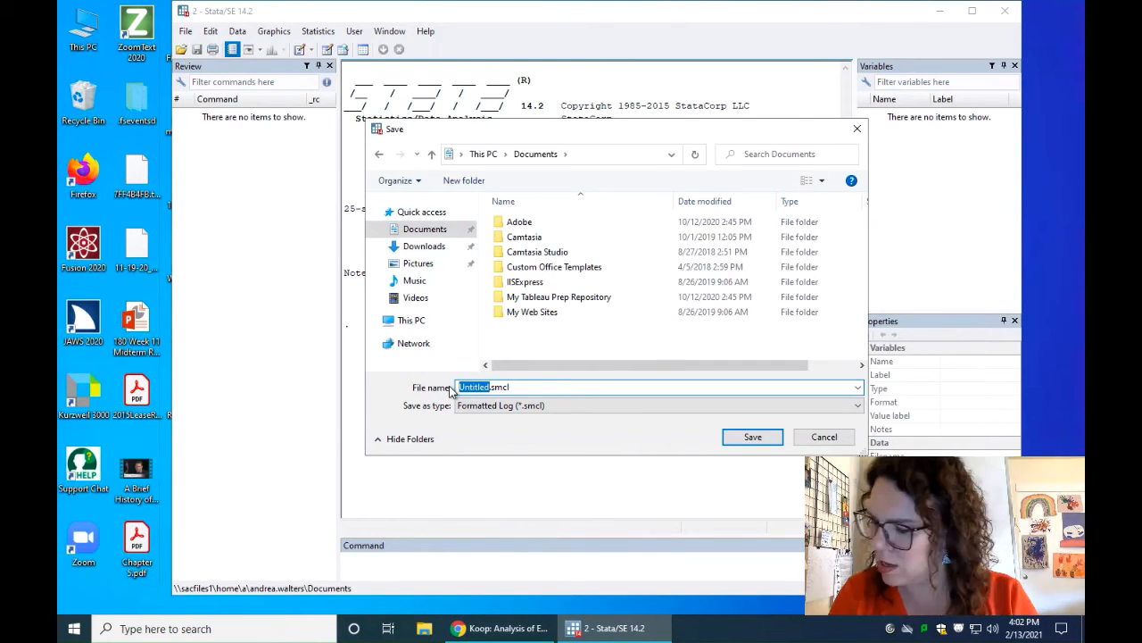
text(02-19_)
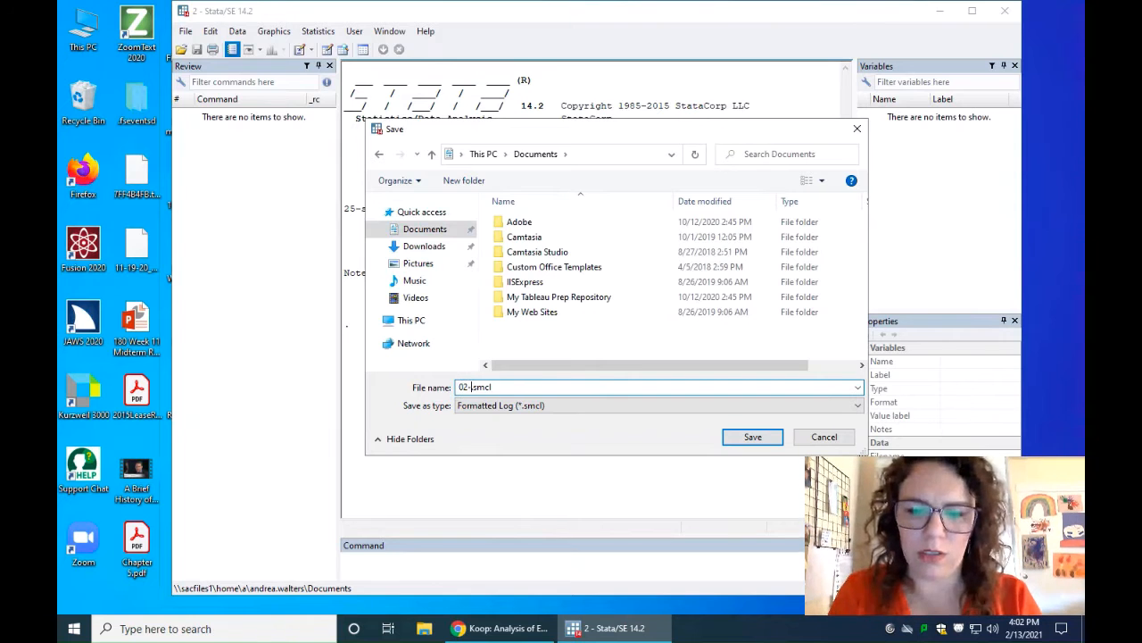
text(Walters)
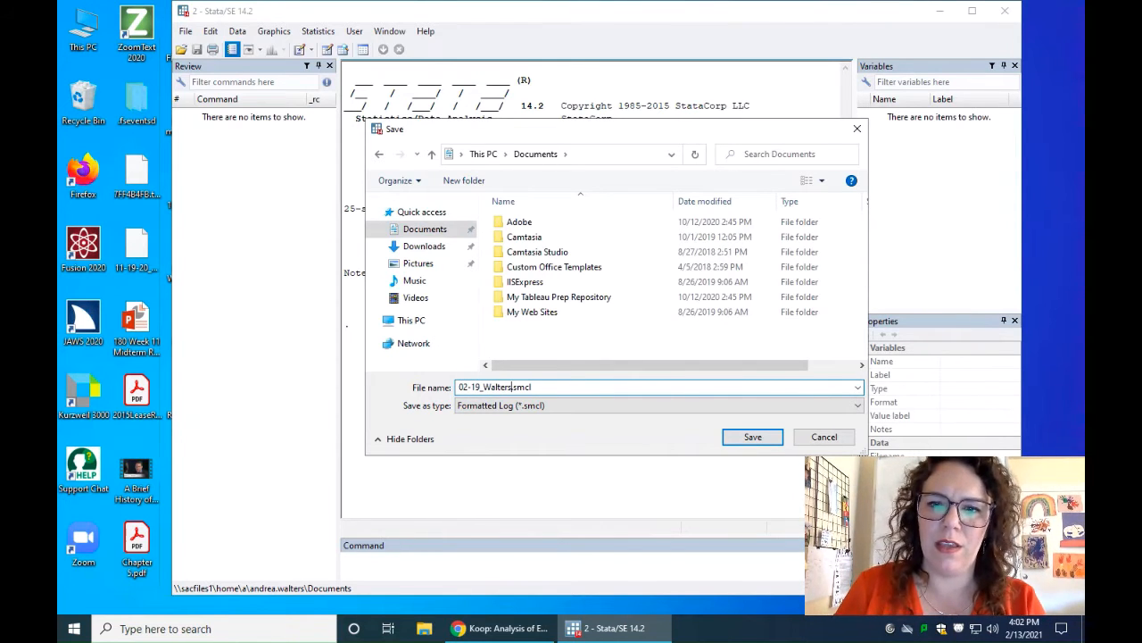
key(Return)
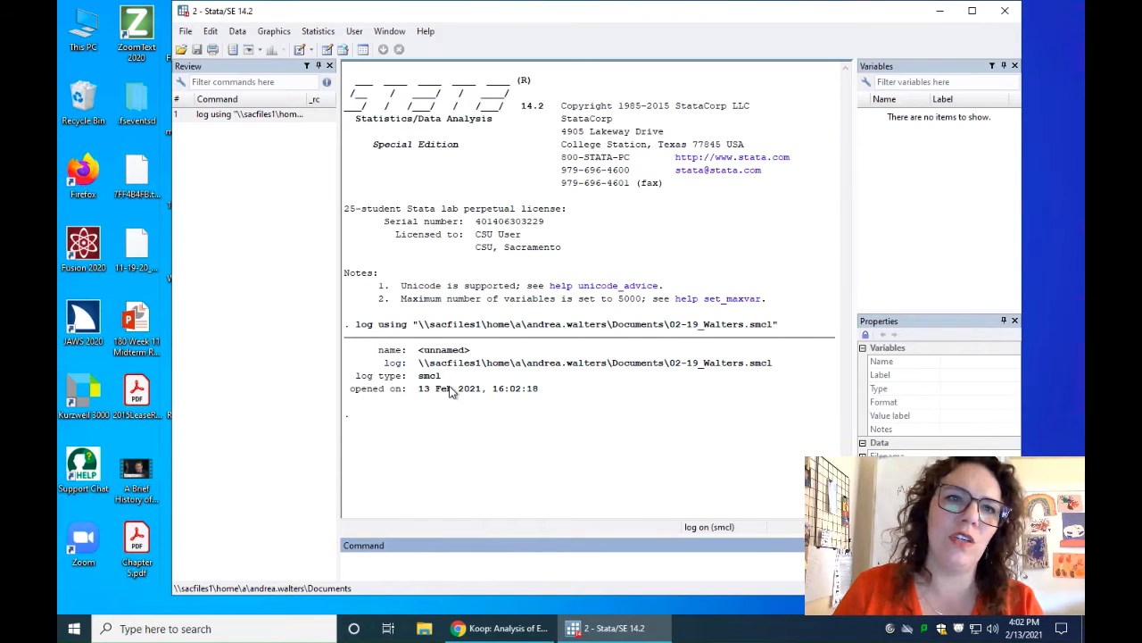
- Look over the File menu's Log submenu, dismiss it, and bring the File menu back up
click(187, 32)
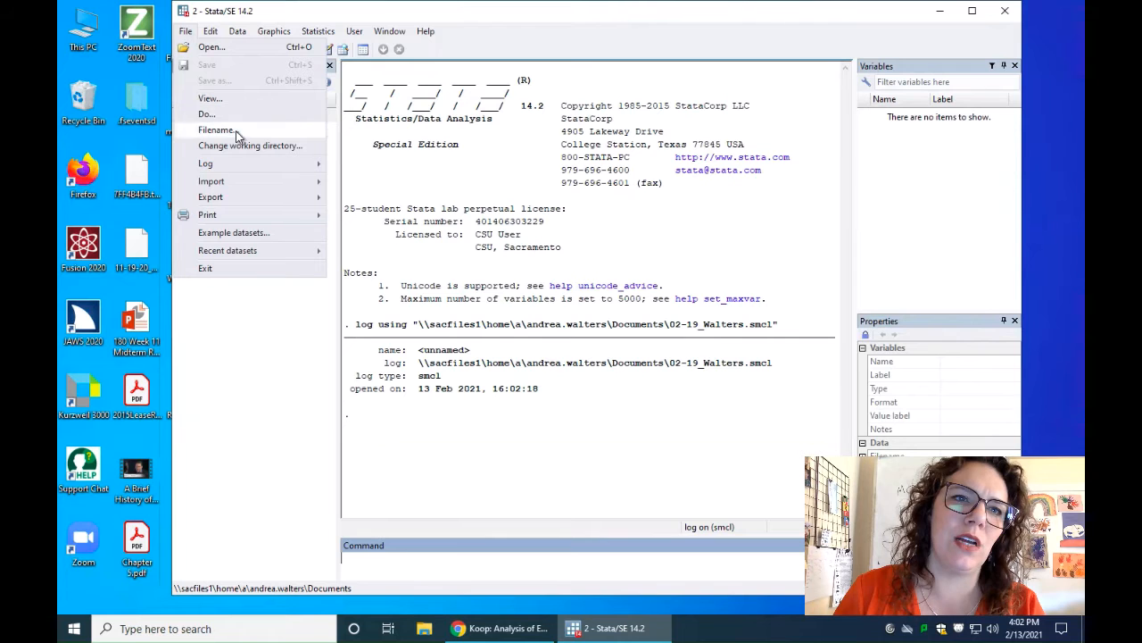
mouse_move(242, 169)
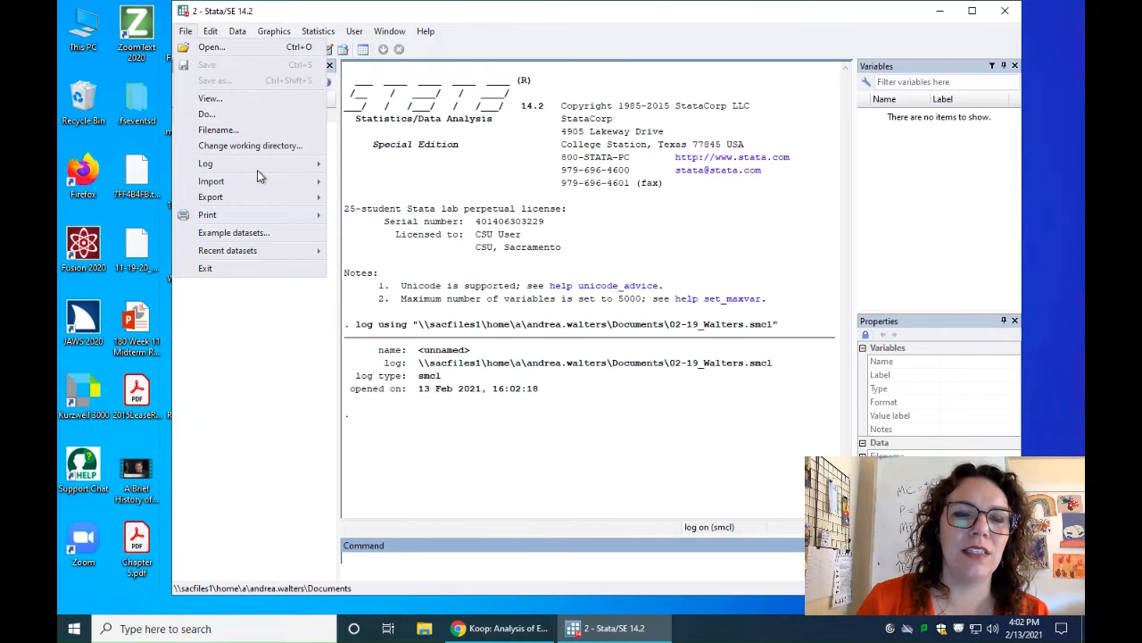
click(506, 13)
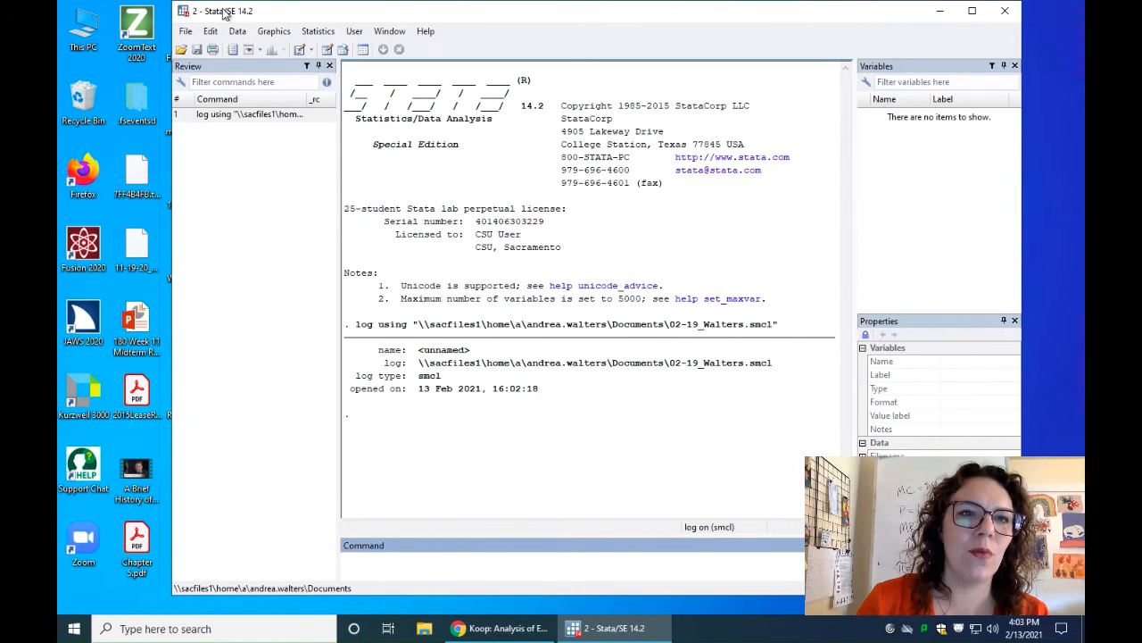
click(187, 31)
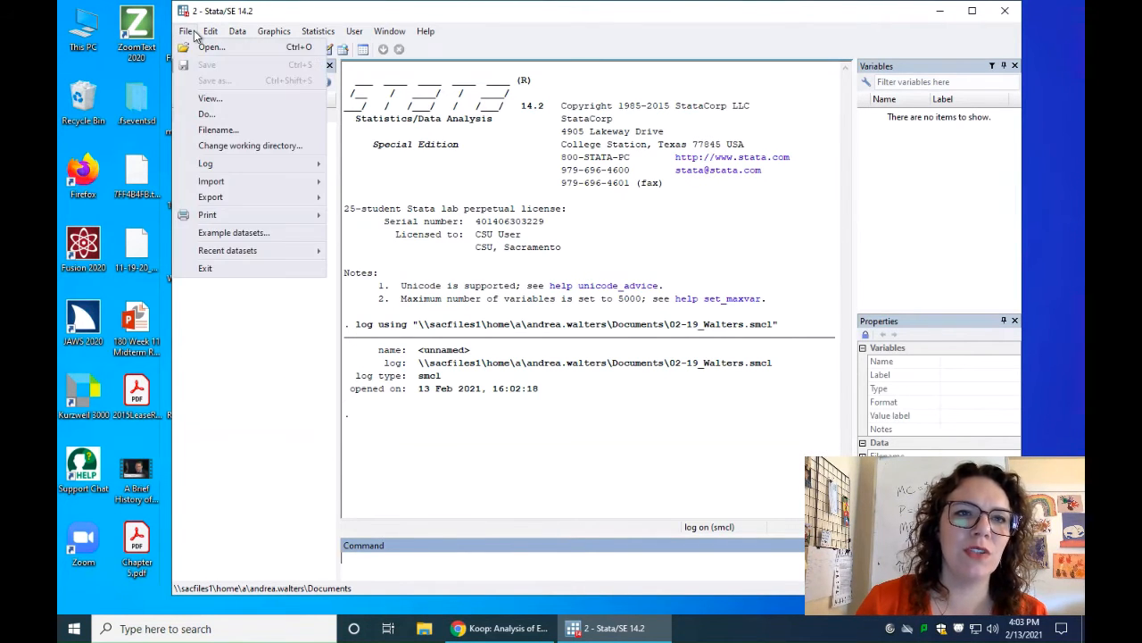
- Set the working directory to the Downloads folder via Change working directory
click(250, 146)
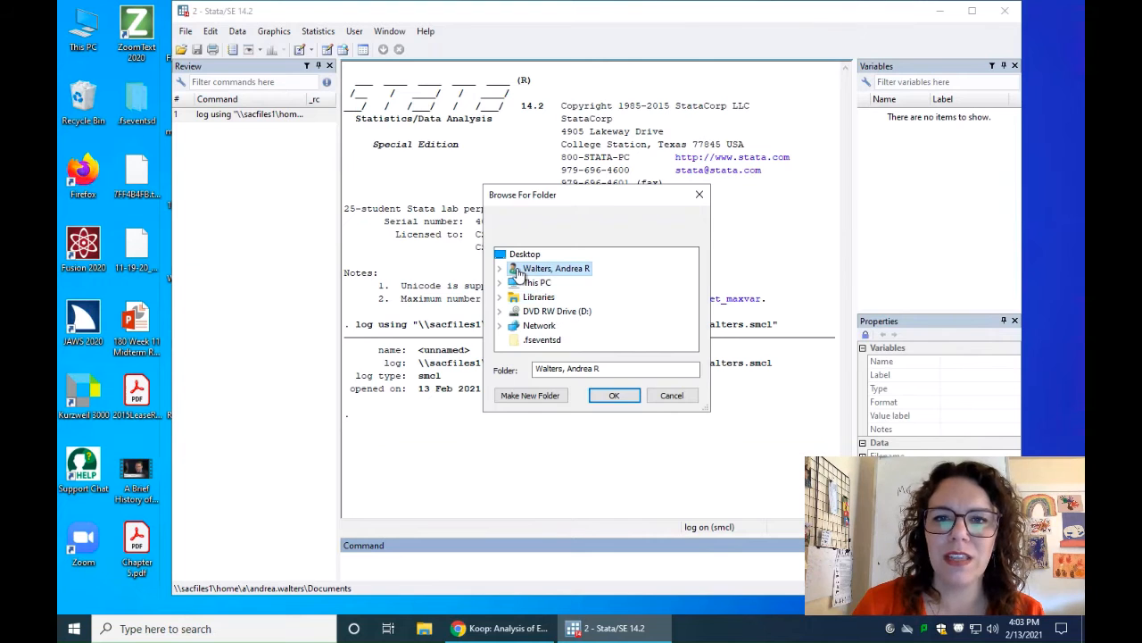
click(500, 268)
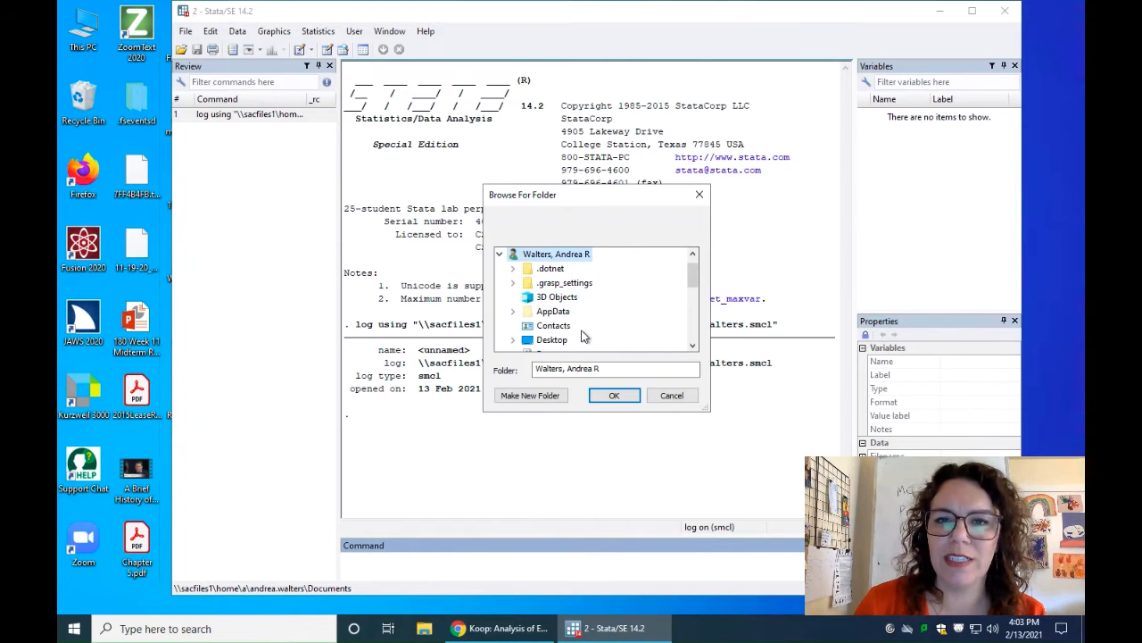
click(693, 298)
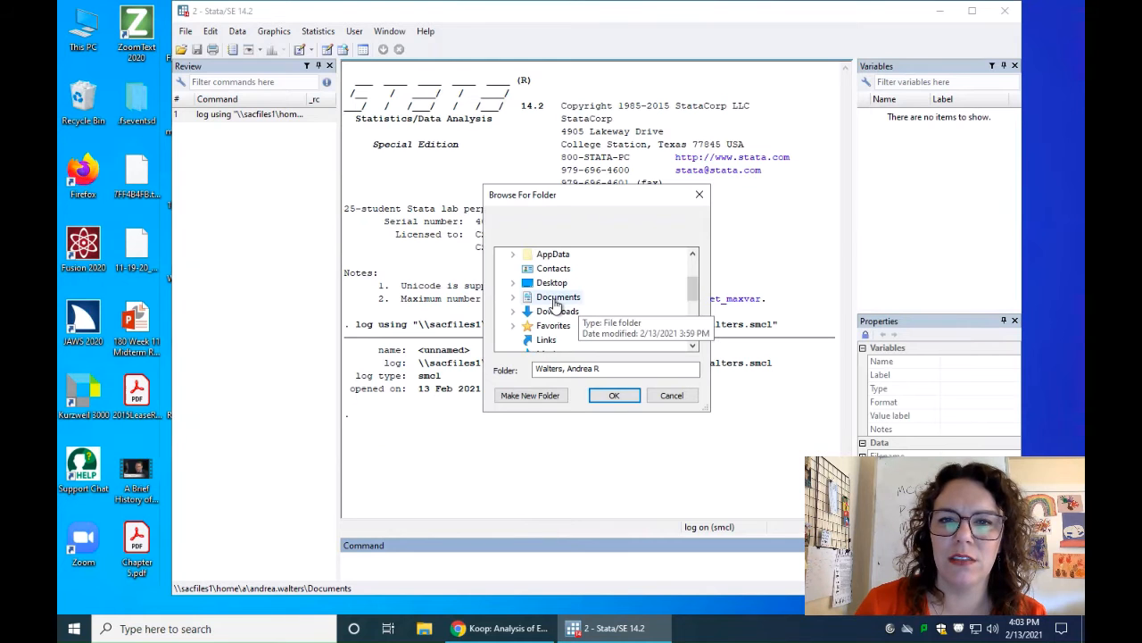
click(555, 304)
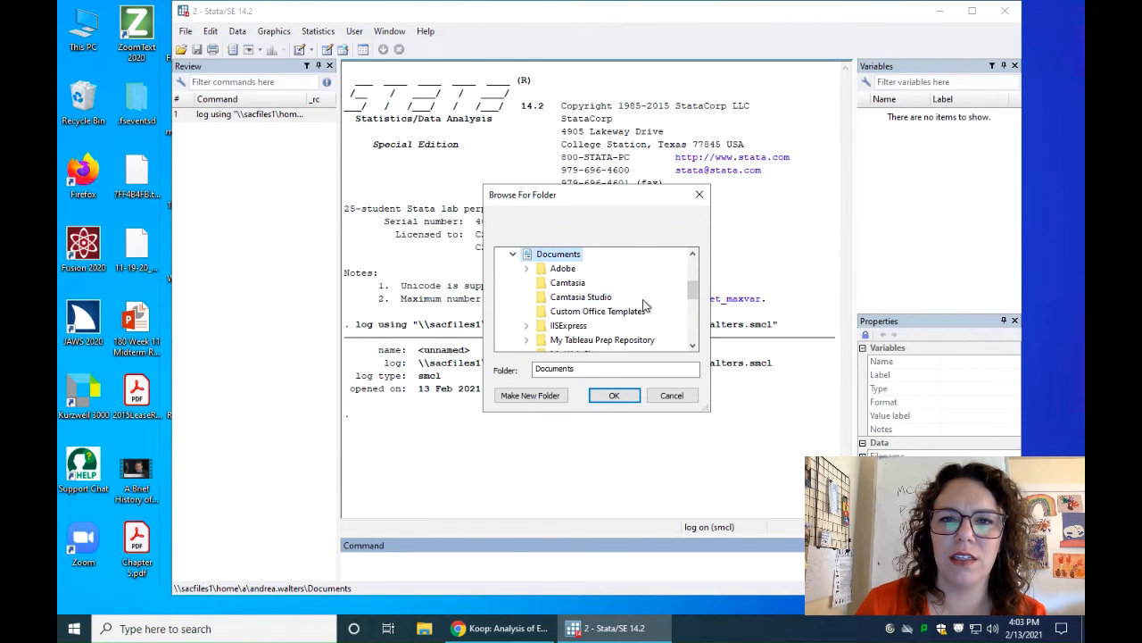
drag(694, 299, 630, 289)
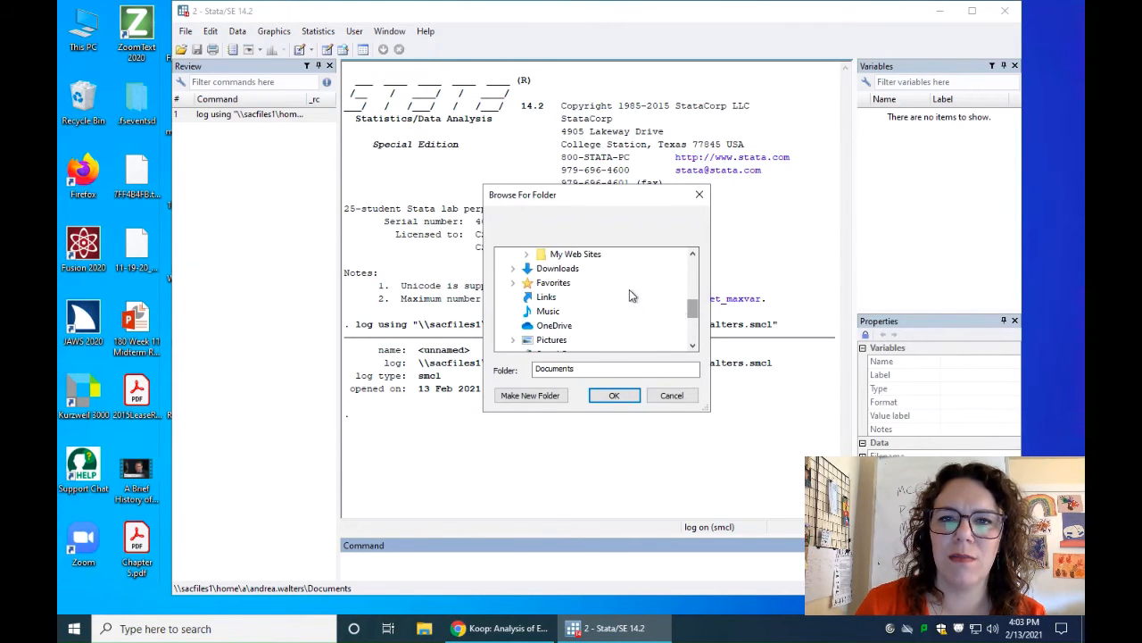
click(568, 269)
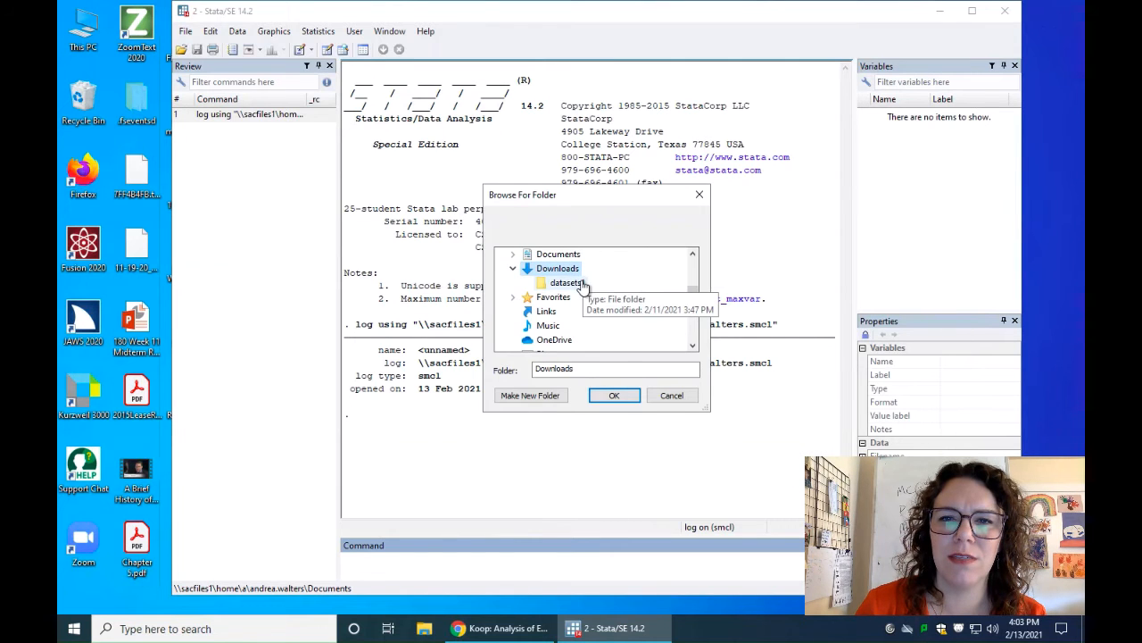
click(580, 284)
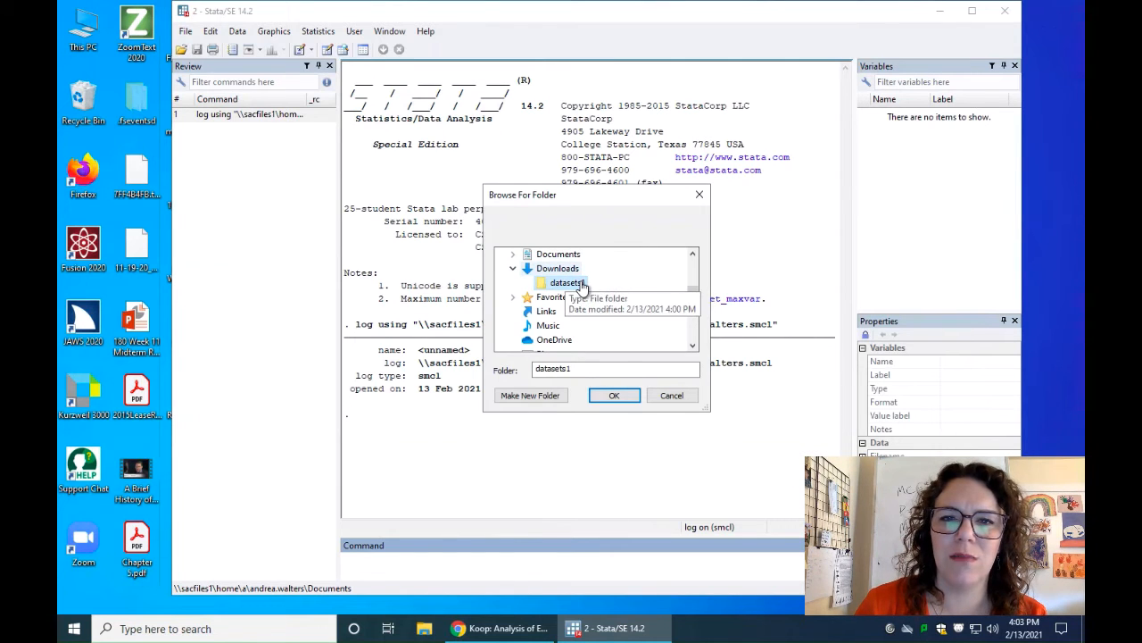
click(561, 272)
click(614, 395)
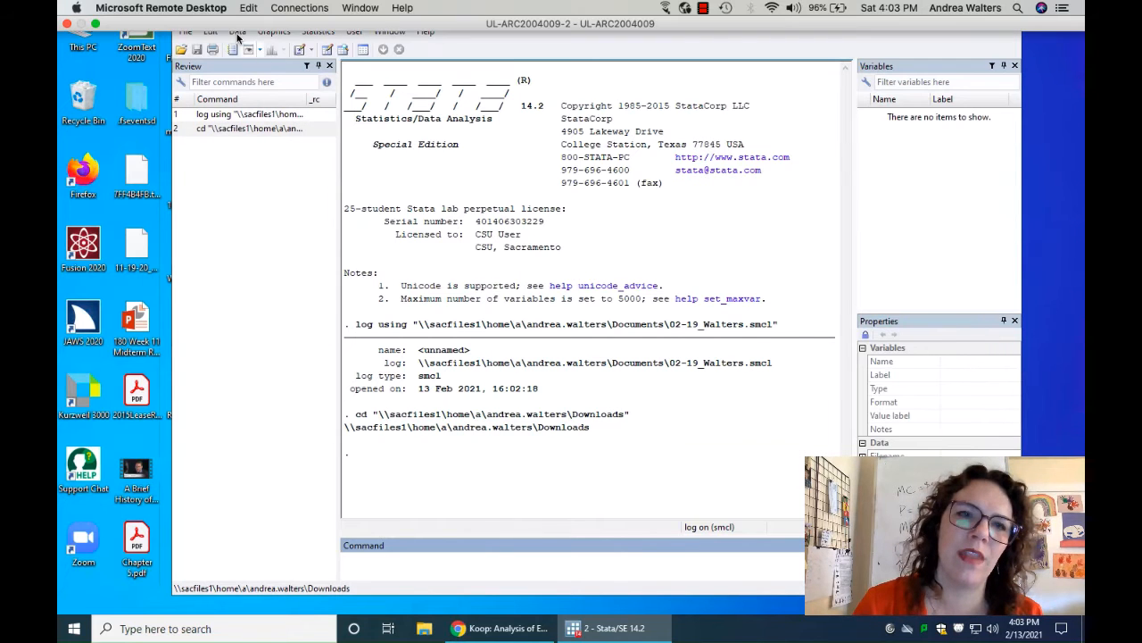
- Import Downloads\datasets1\FOREST.XLS as an Excel spreadsheet, using the first row as variable names
click(188, 32)
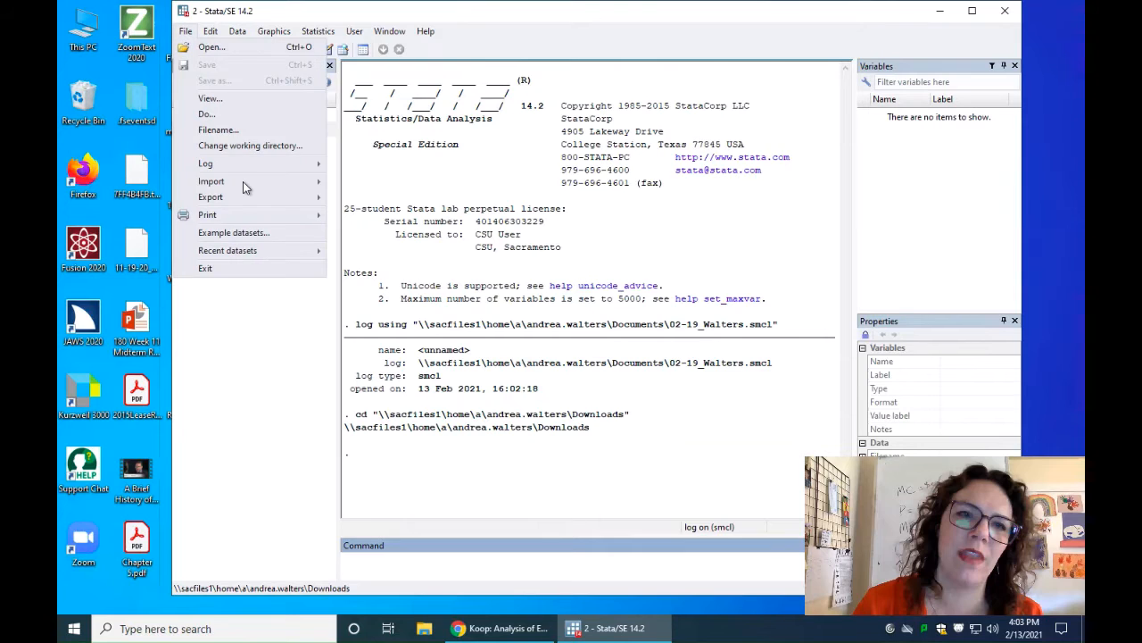
mouse_move(247, 182)
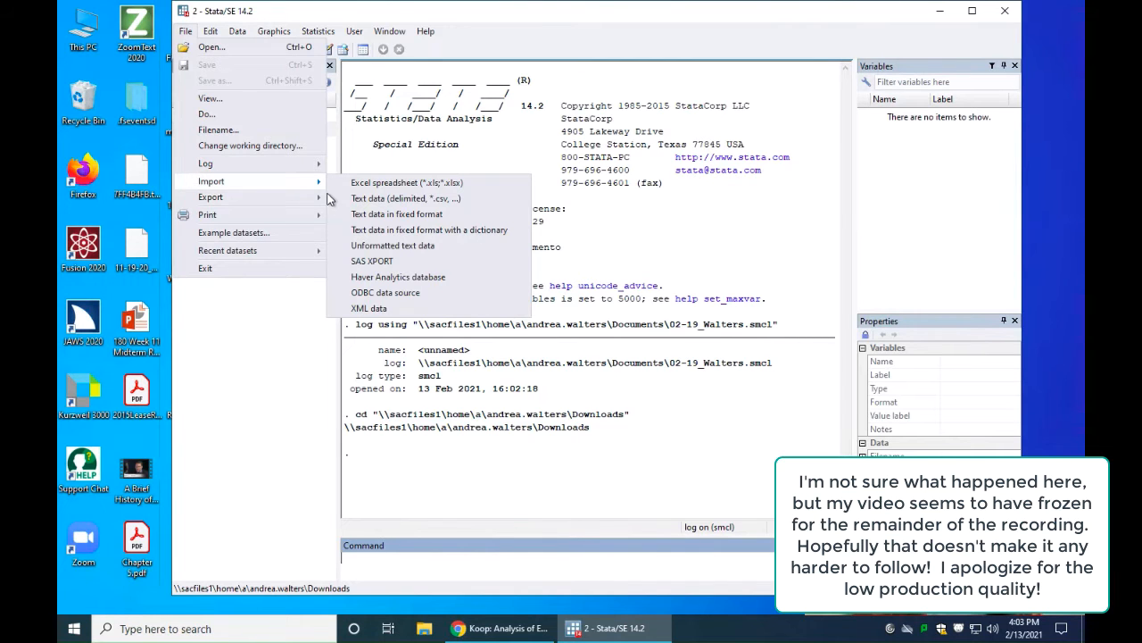
click(378, 183)
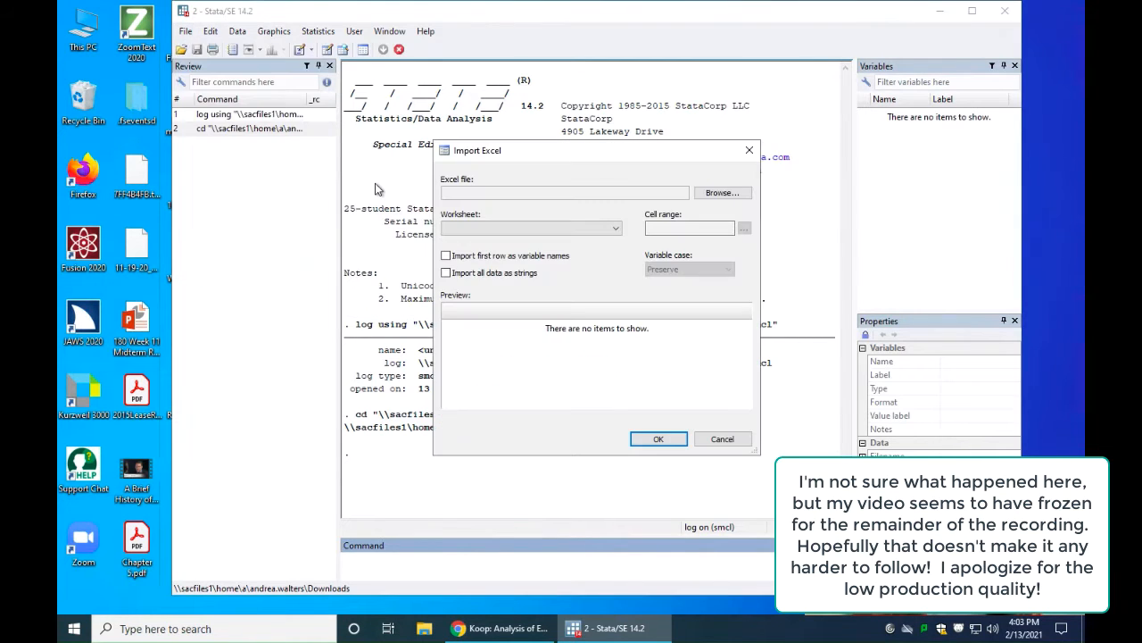
click(736, 194)
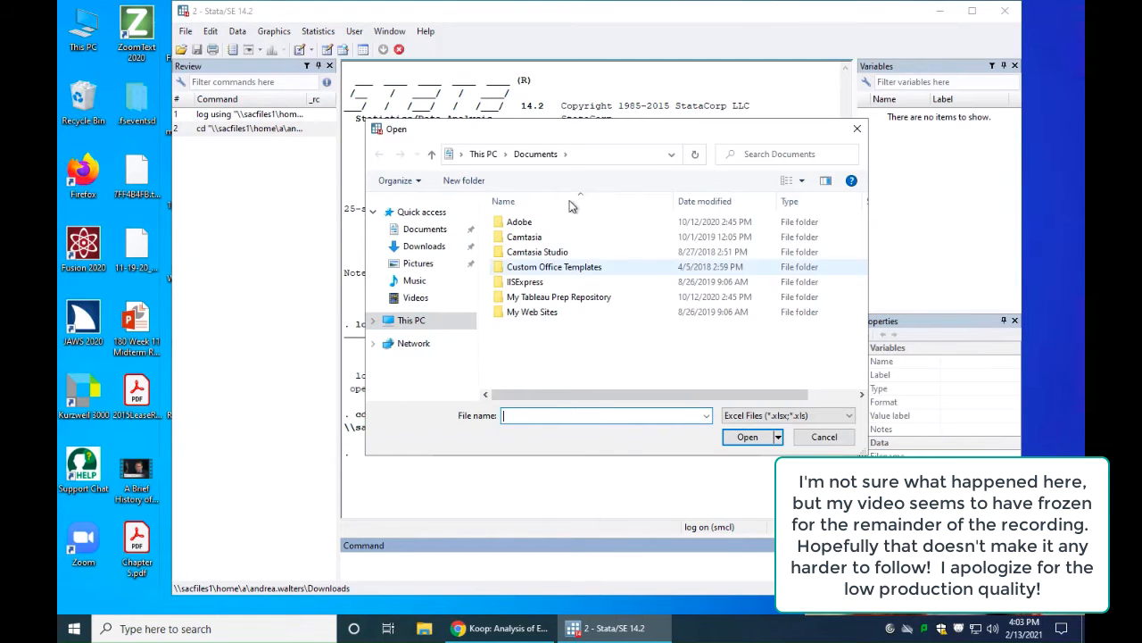
click(423, 251)
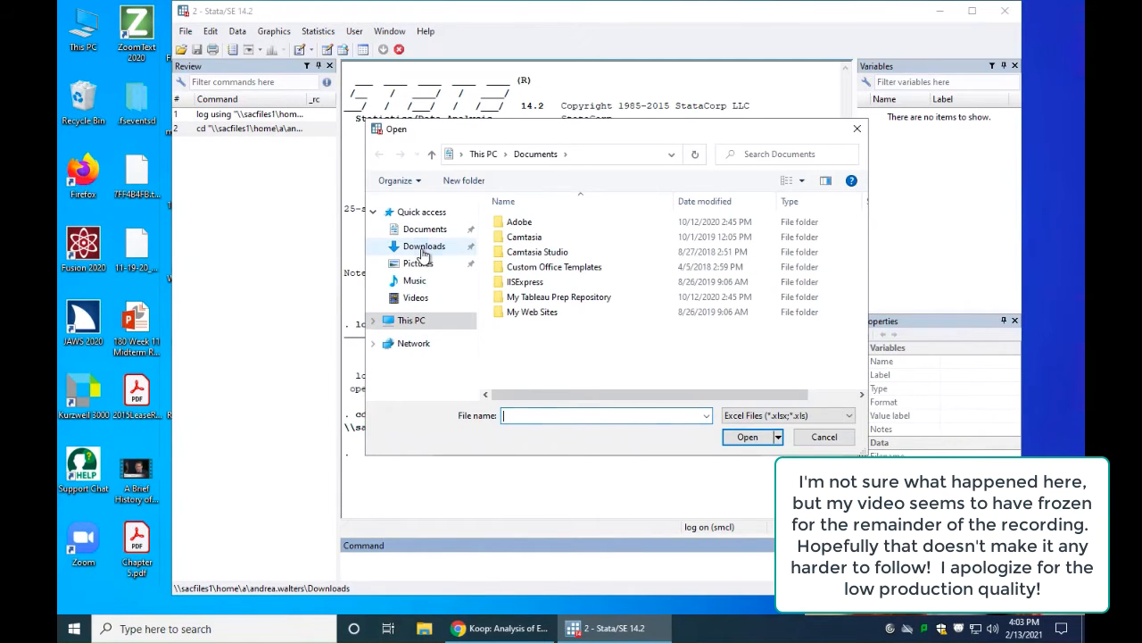
double_click(537, 248)
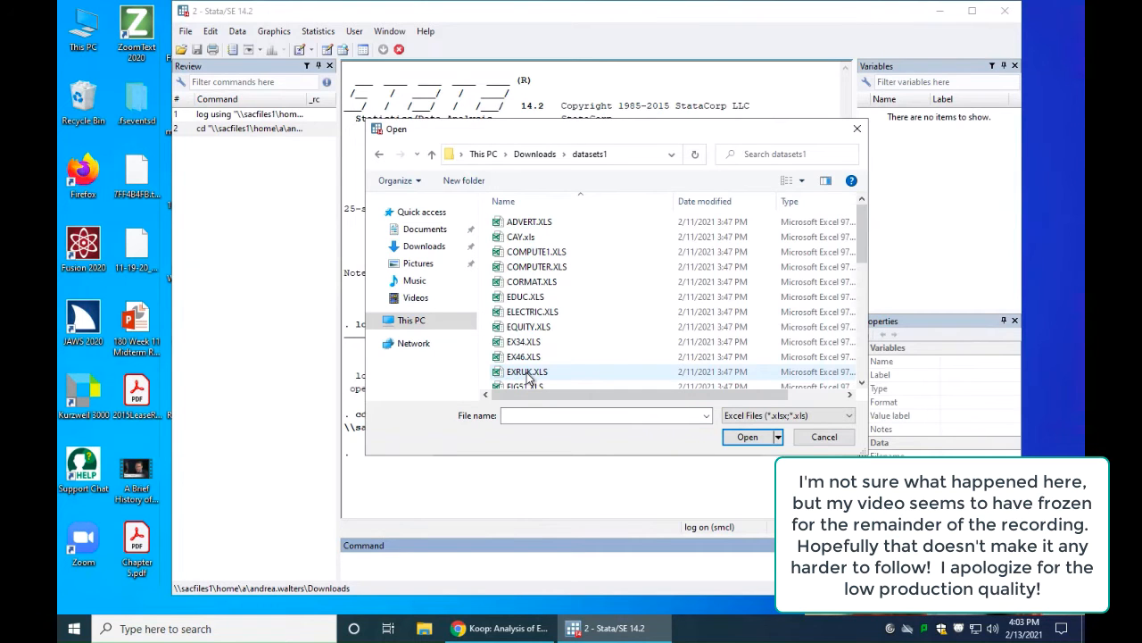
scroll(861, 282, down, 4)
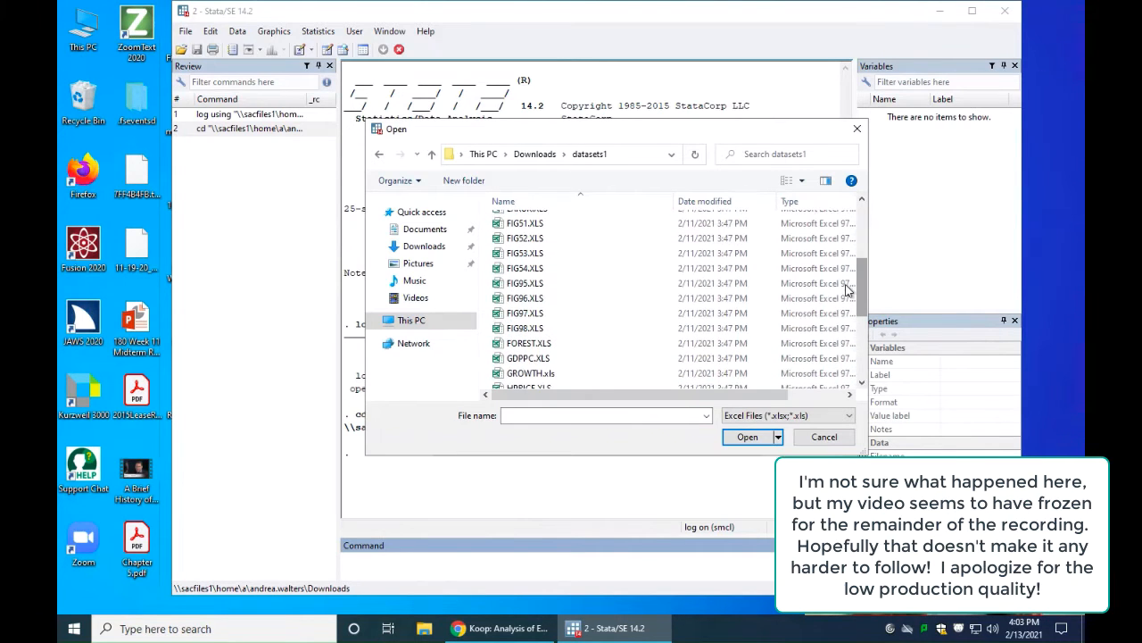
click(569, 346)
click(740, 439)
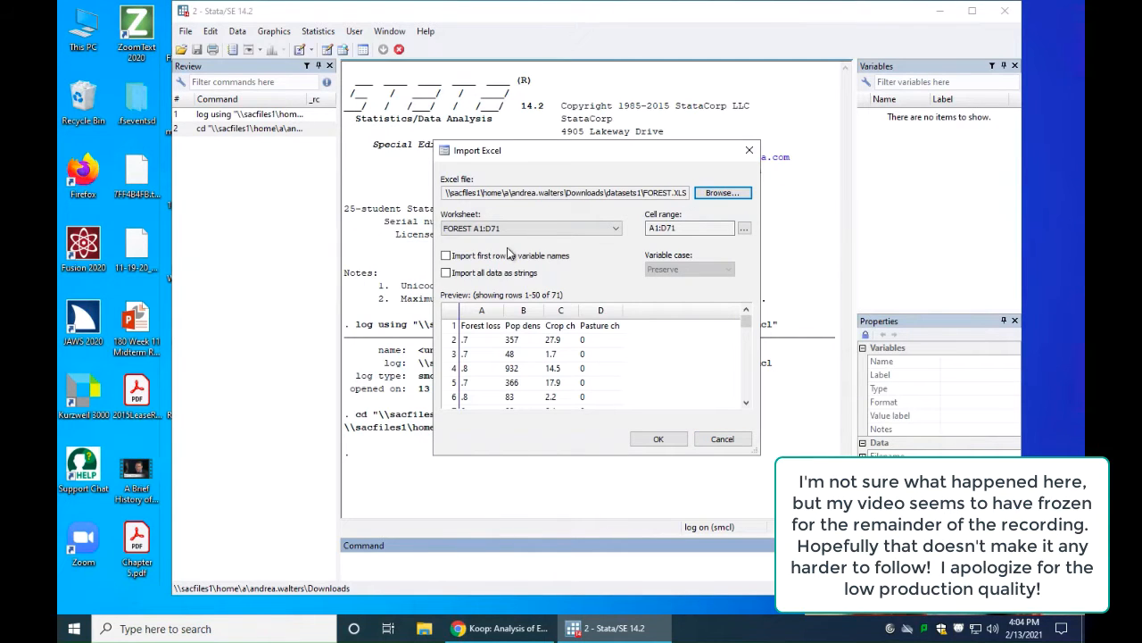
click(446, 257)
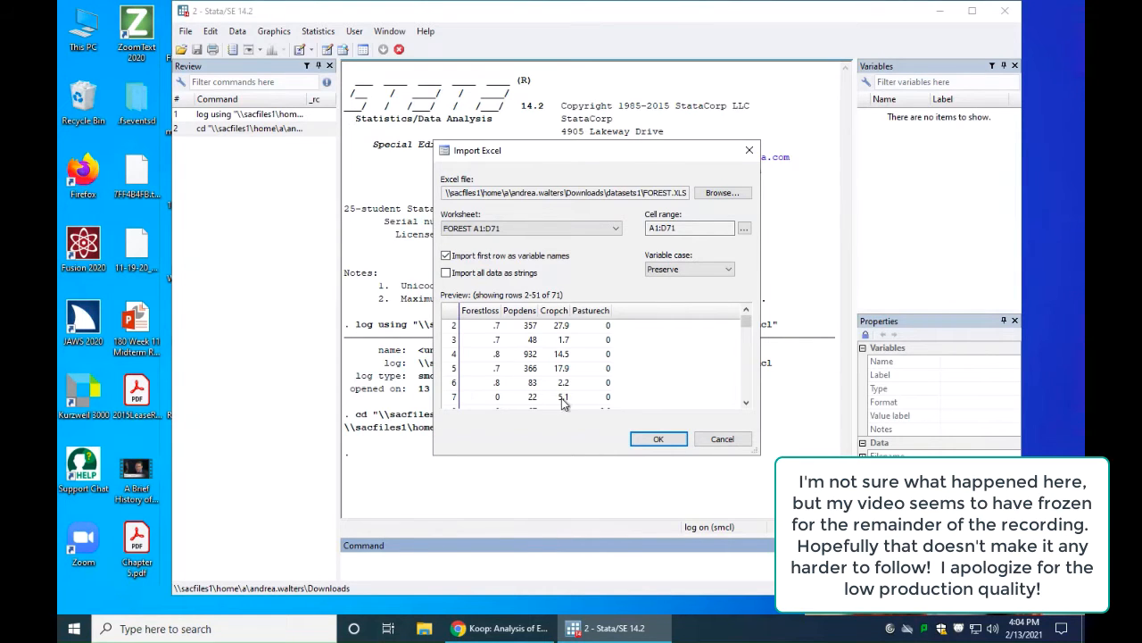
click(656, 439)
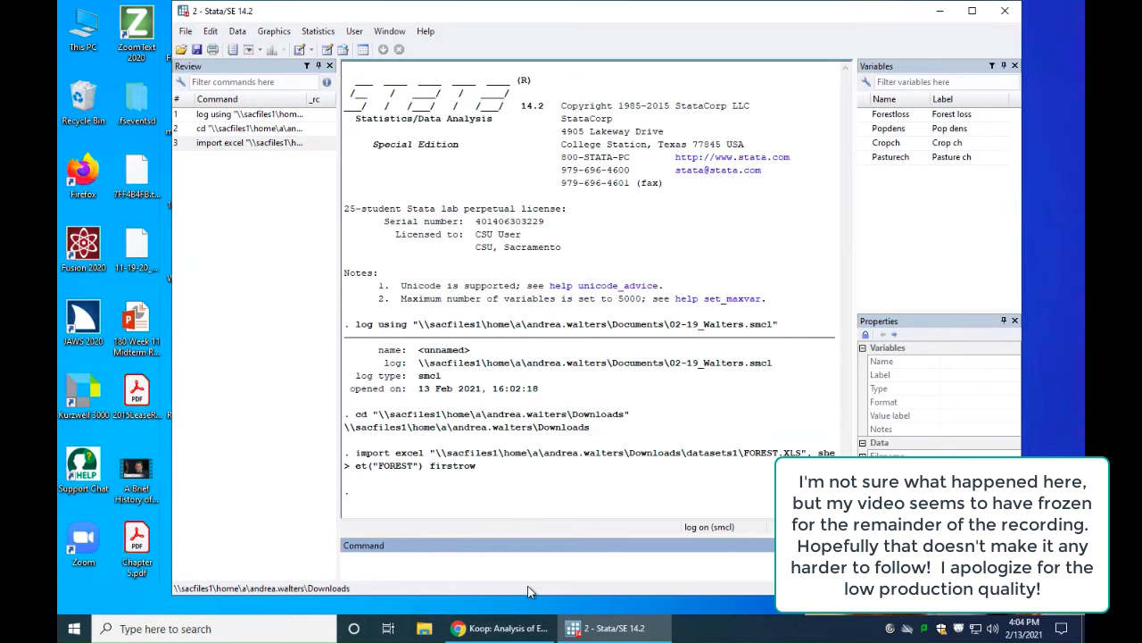
- Enter the summarize command in the Command window
text(summarize)
- Run summarize on the four FOREST variables, then enlarge the Command pane and scroll the Results to the end
key(Return)
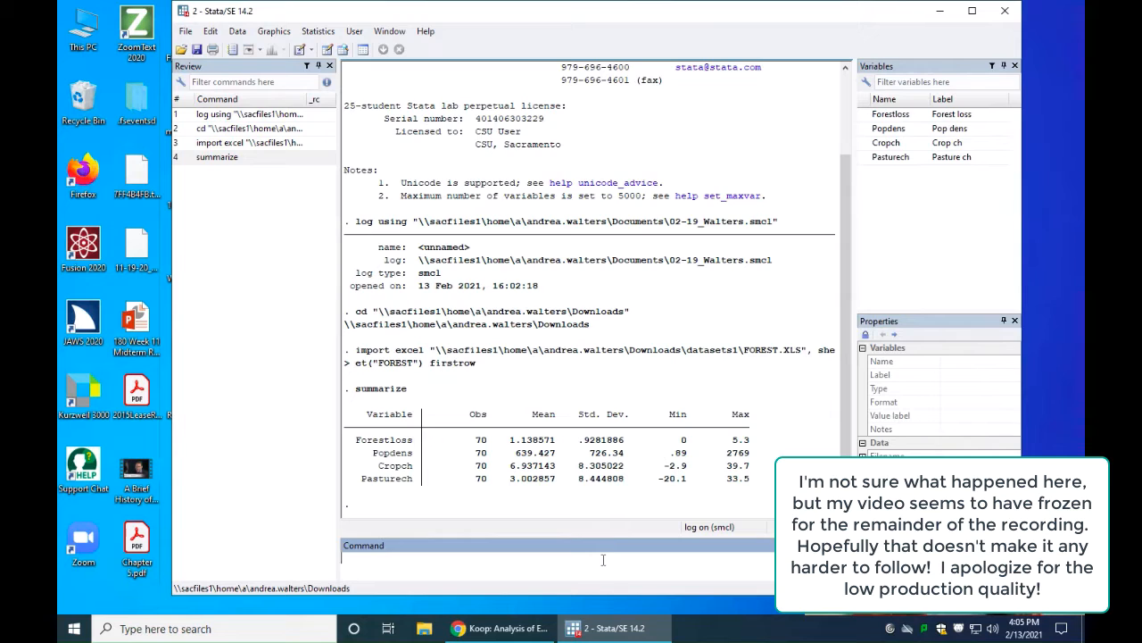
drag(606, 537, 605, 486)
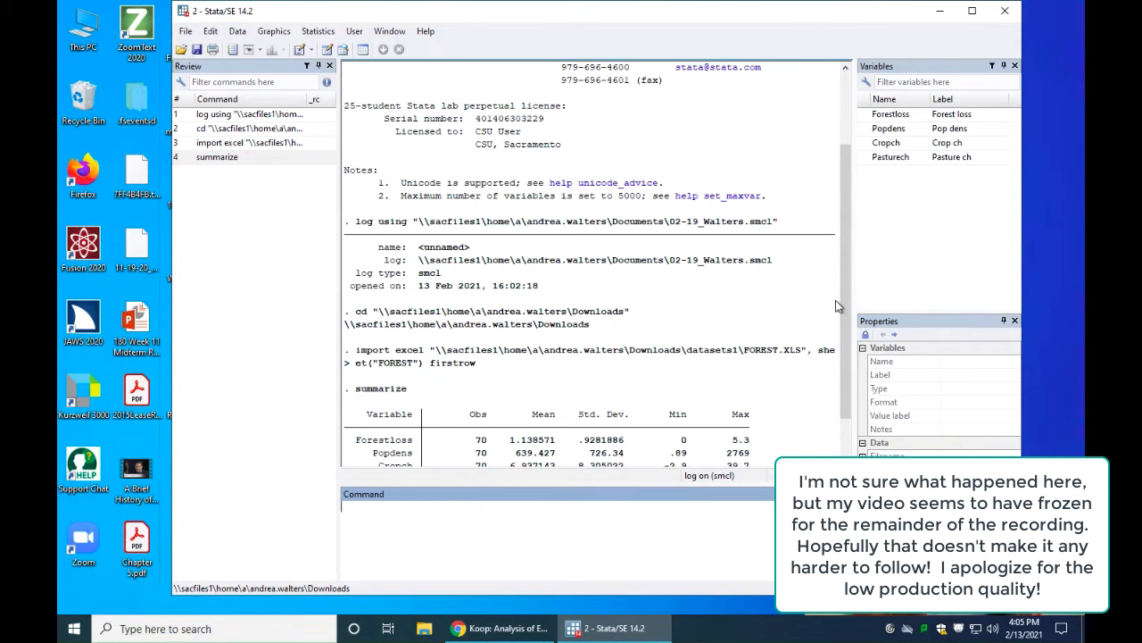
drag(840, 294, 843, 391)
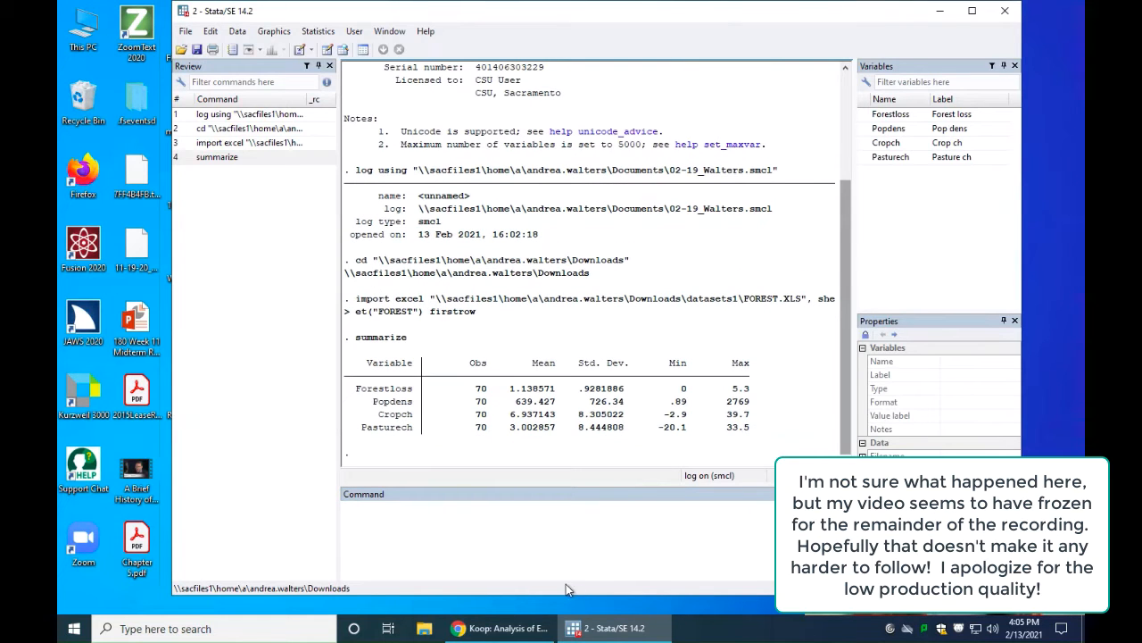
- Log a * comment noting 70 observations, little forest-loss variation and wide population-density variation
click(551, 540)
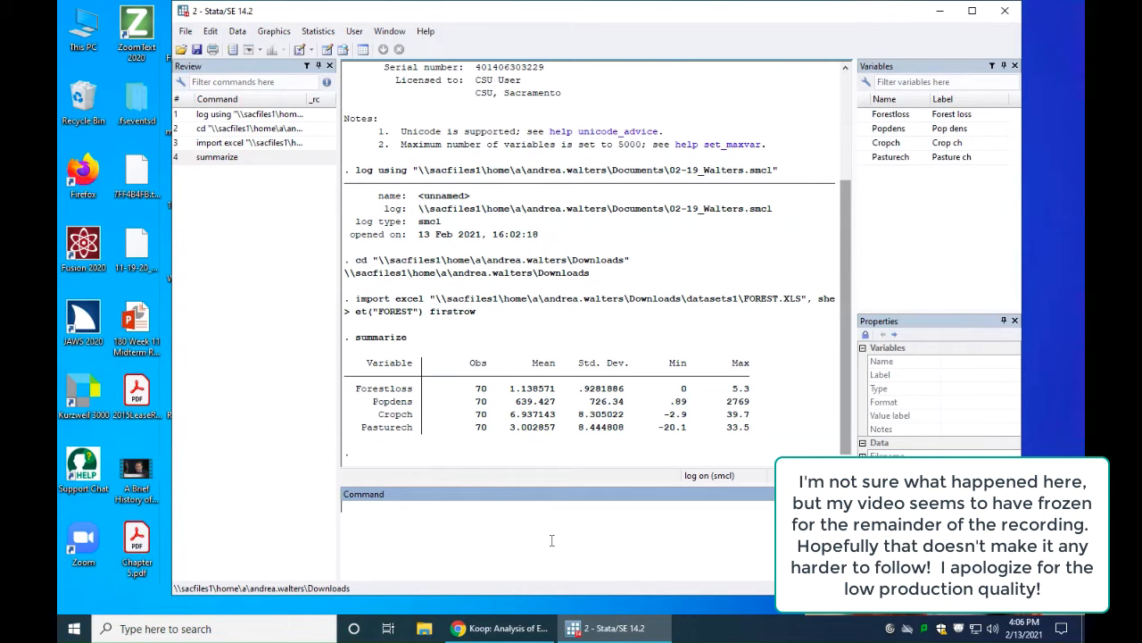
text(*)
text(There are 70 observations in t)
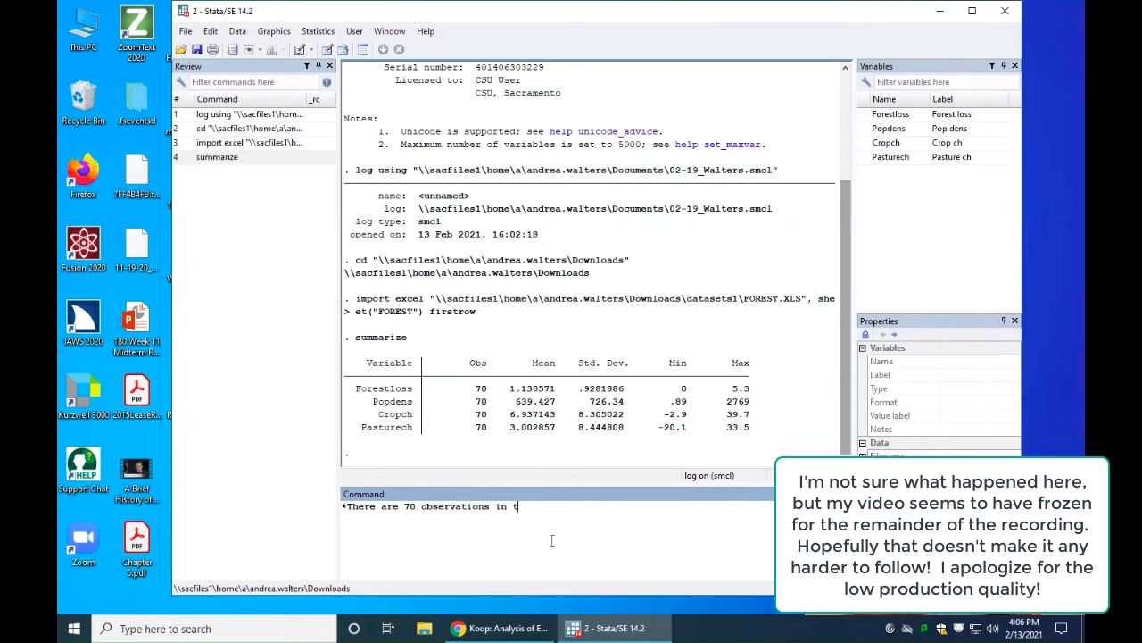
text(he sample.  While there is n)
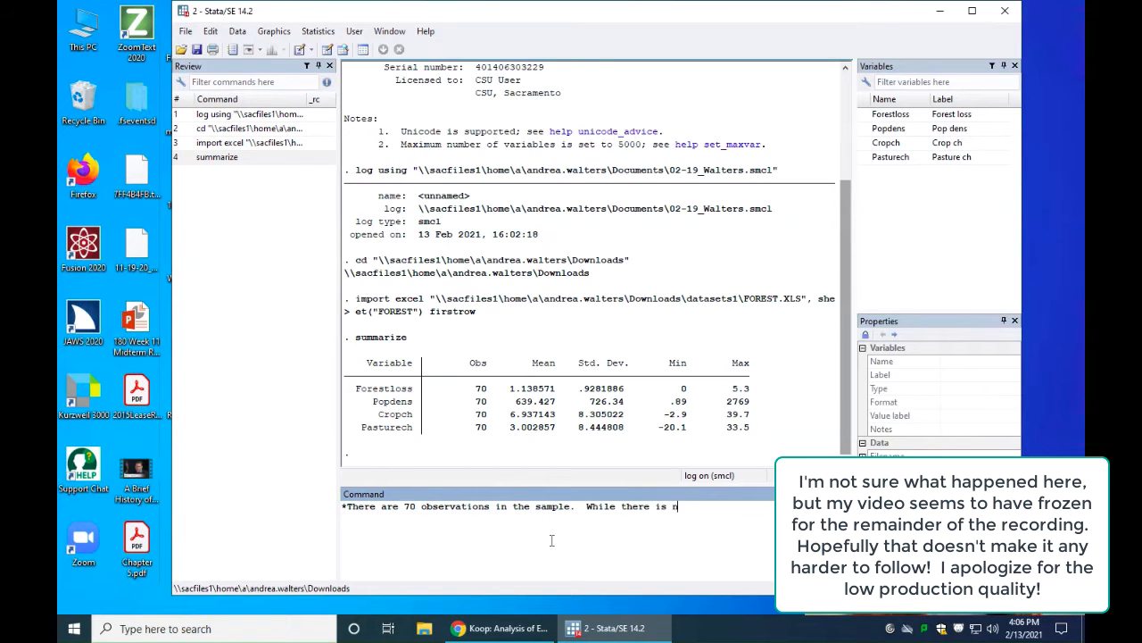
text(ot a huge variation in loss between the )
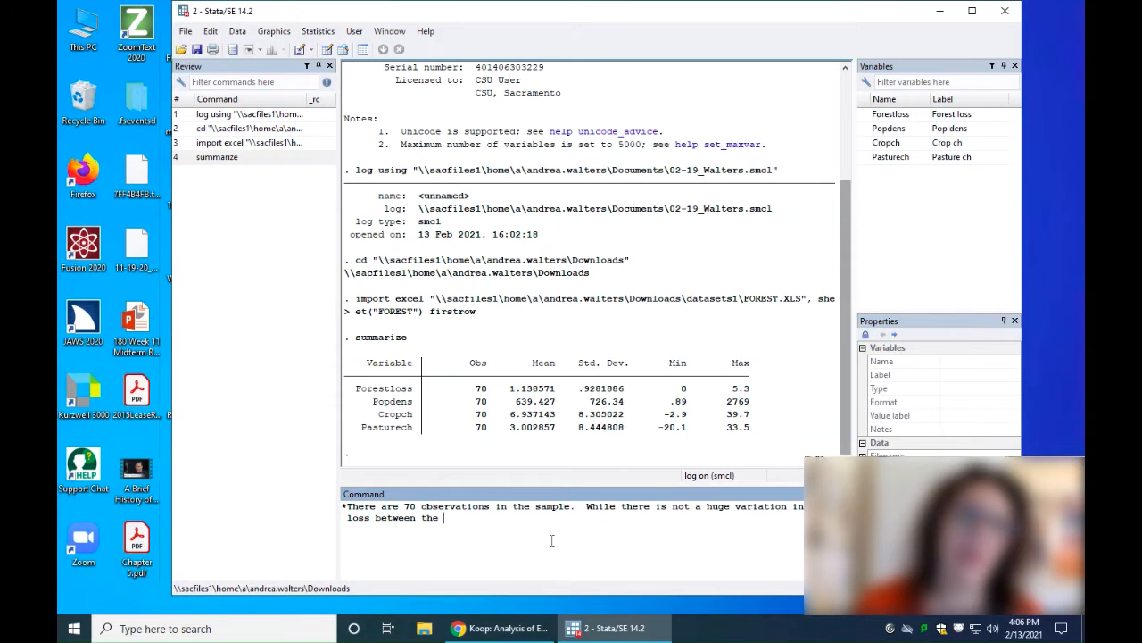
text(obser)
key(BackSpace)
key(BackSpace)
key(BackSpace)
key(BackSpace)
key(BackSpace)
text(sampled countries, there si a lot of var)
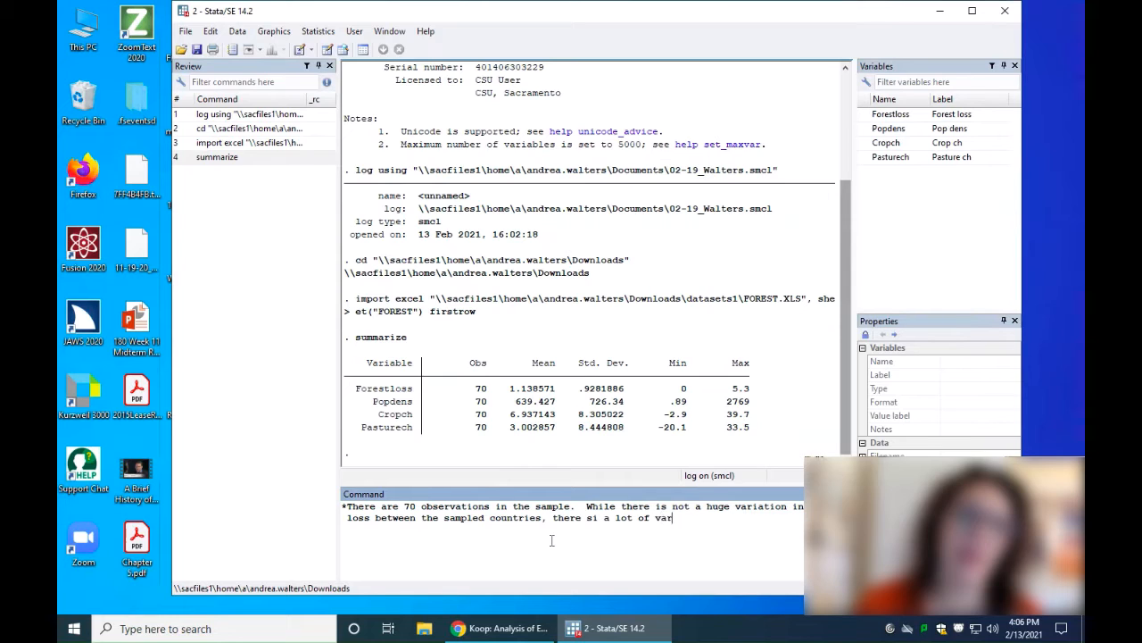
text(iation in population de)
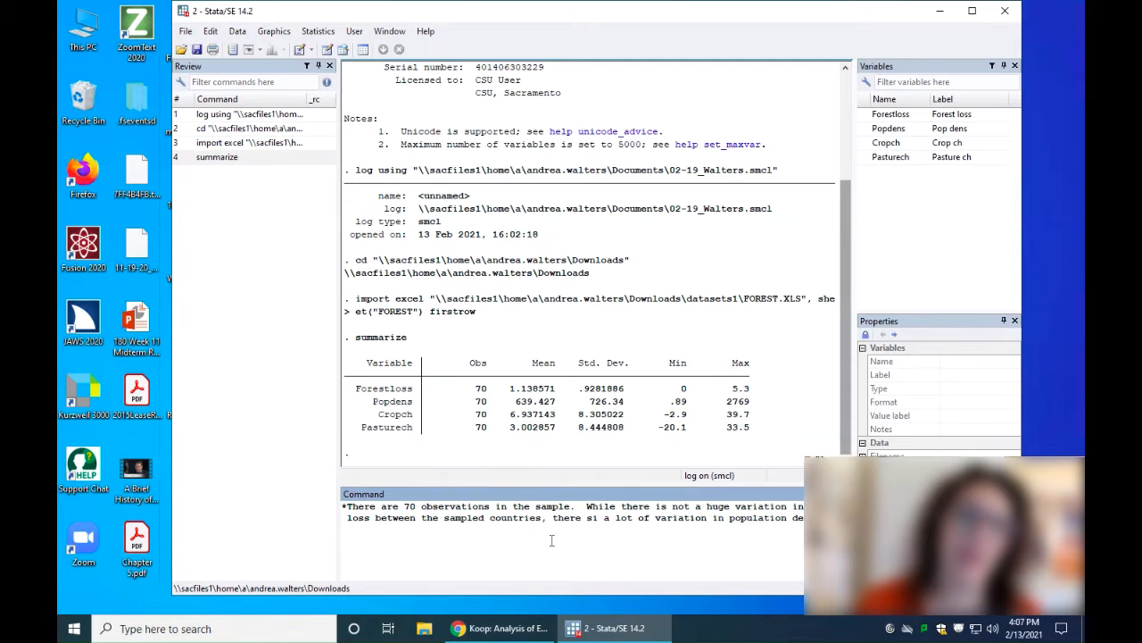
key(Return)
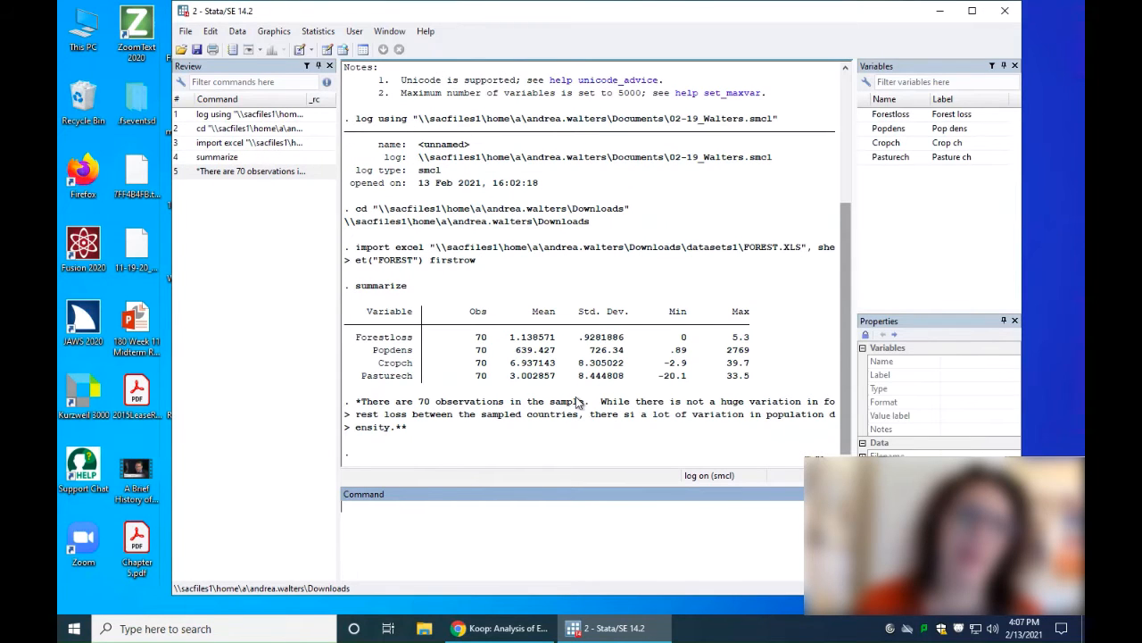
- Select the misspelled 'si', then the whole logged comment in the Results
double_click(629, 414)
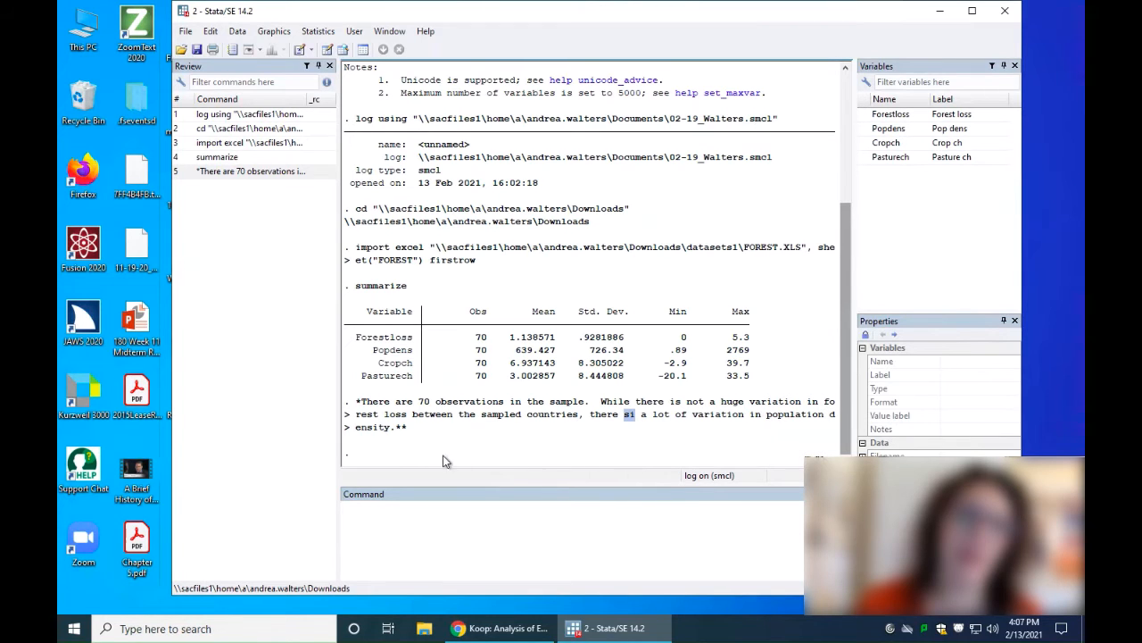
click(422, 430)
drag(361, 401, 650, 462)
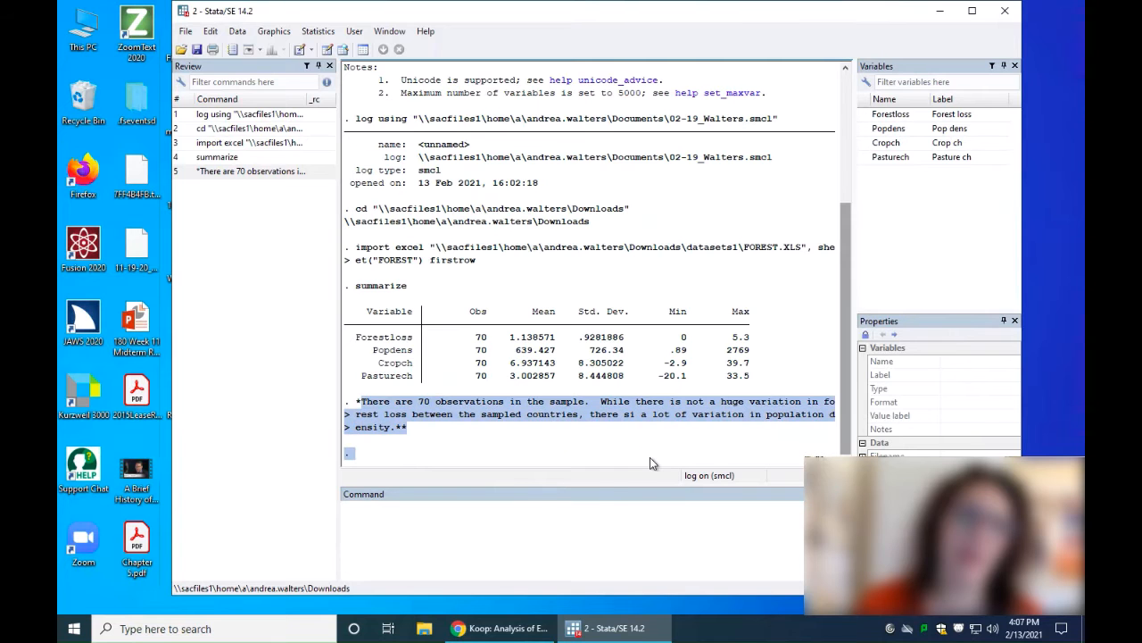
- Move the Stata window further left and widen it so the full log fits
drag(736, 21, 679, 21)
drag(964, 595, 1068, 605)
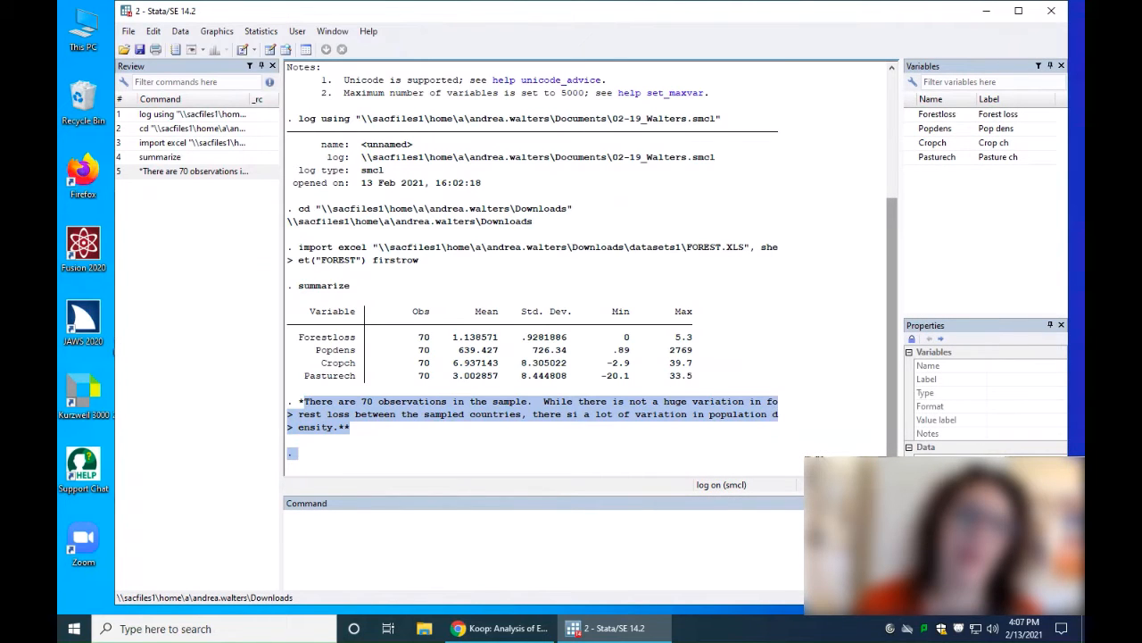
click(767, 546)
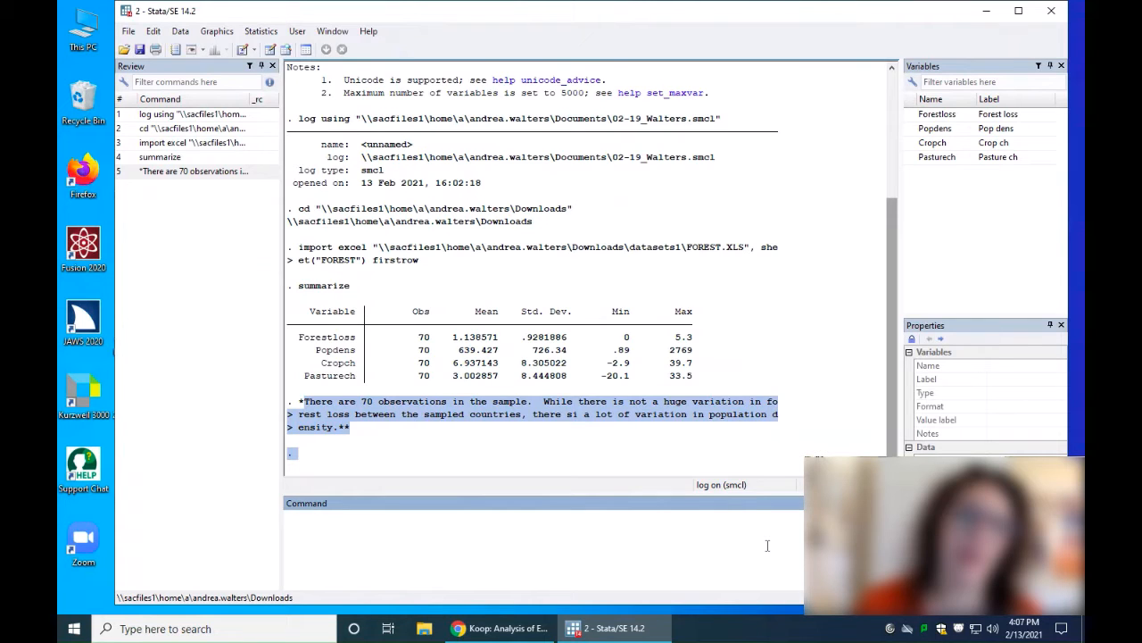
mouse_move(730, 5)
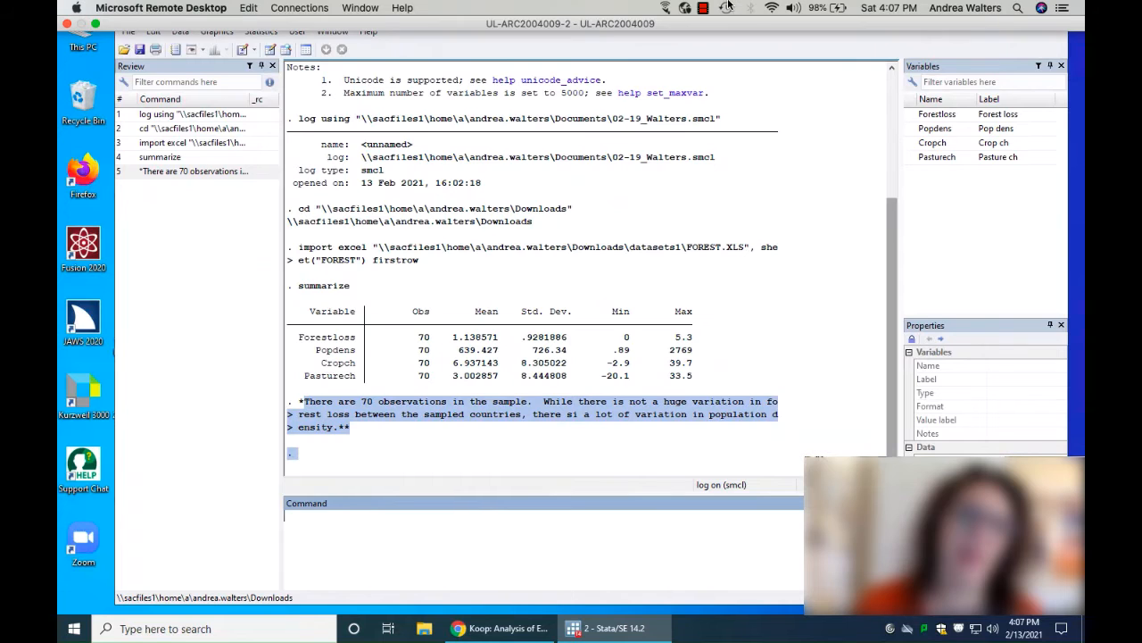
click(695, 9)
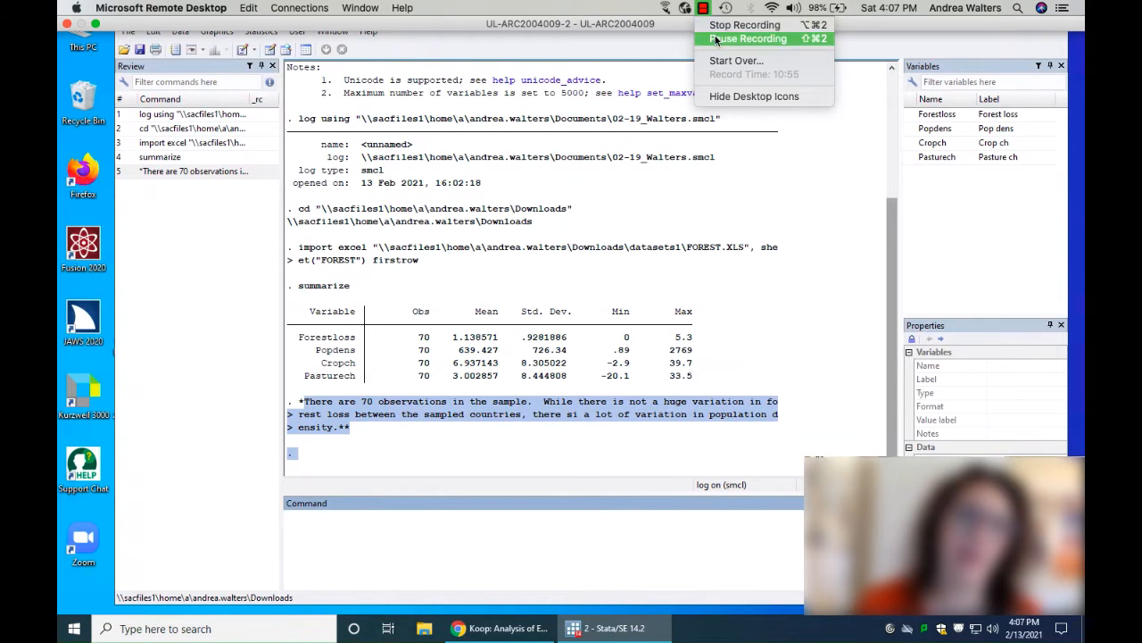
click(715, 40)
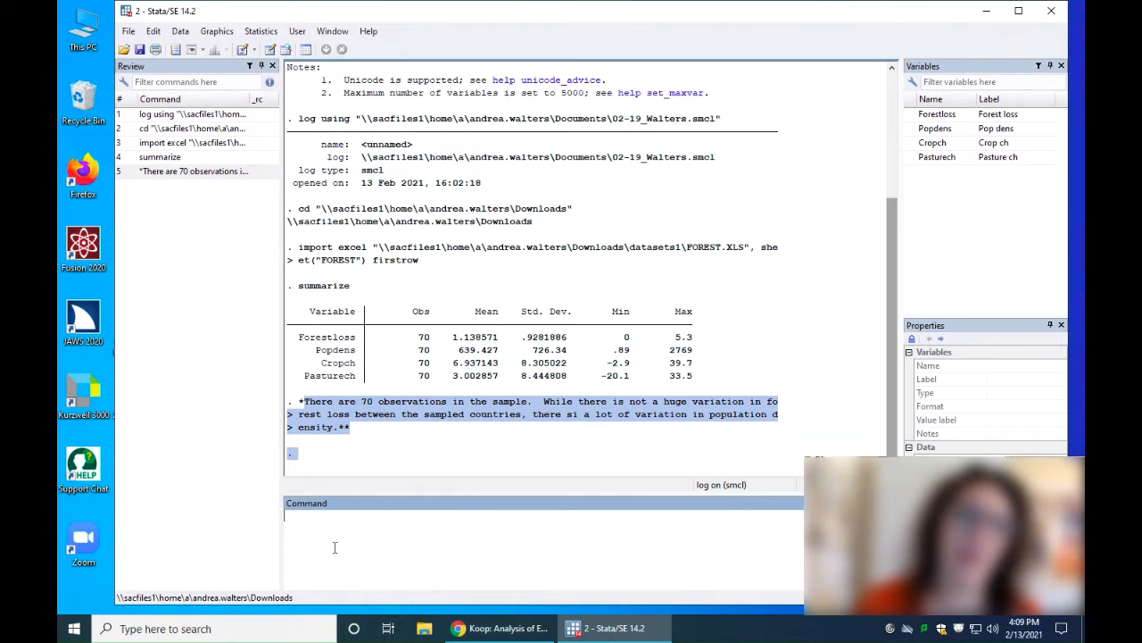
- Run correlate on Forestloss and Popdens, giving 0.6592 over 70 observations
text(correlate)
click(911, 115)
click(912, 128)
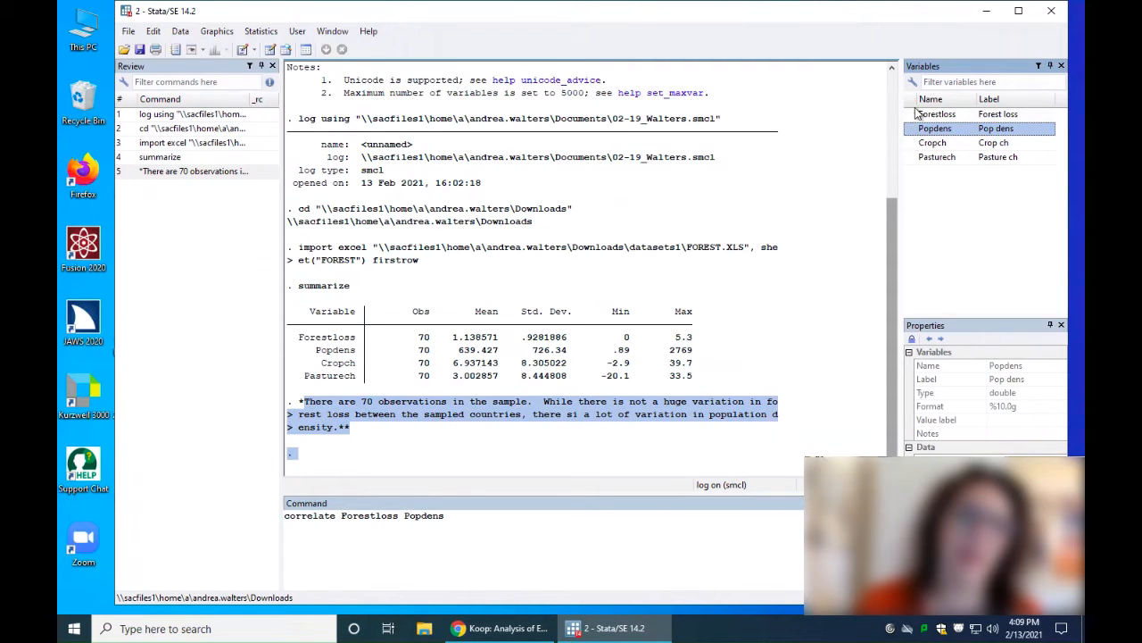
click(719, 523)
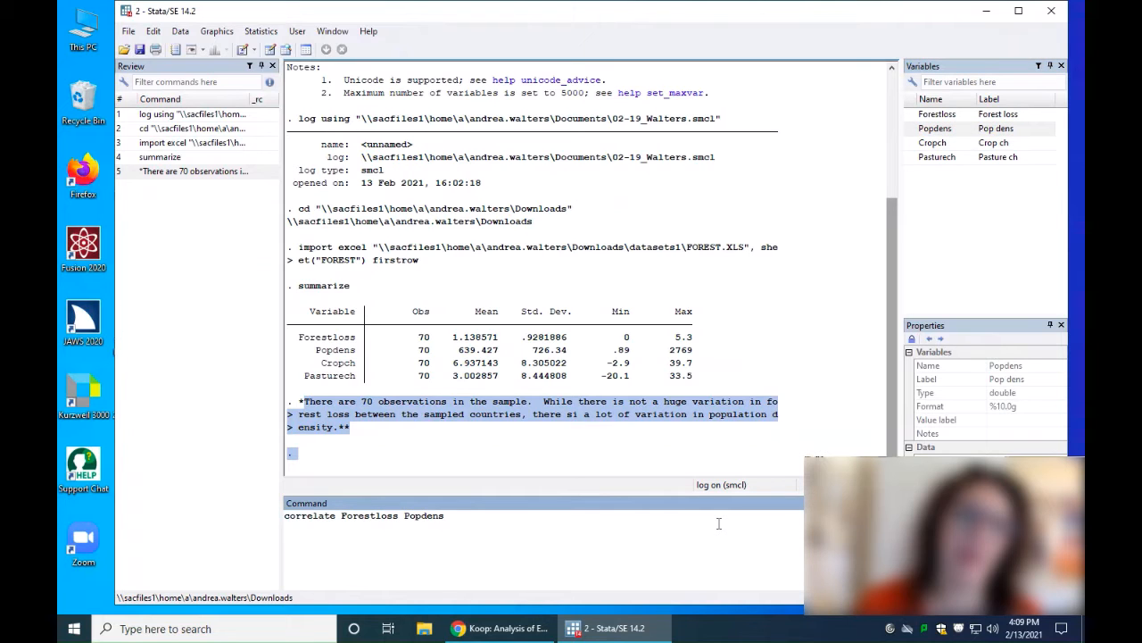
key(Return)
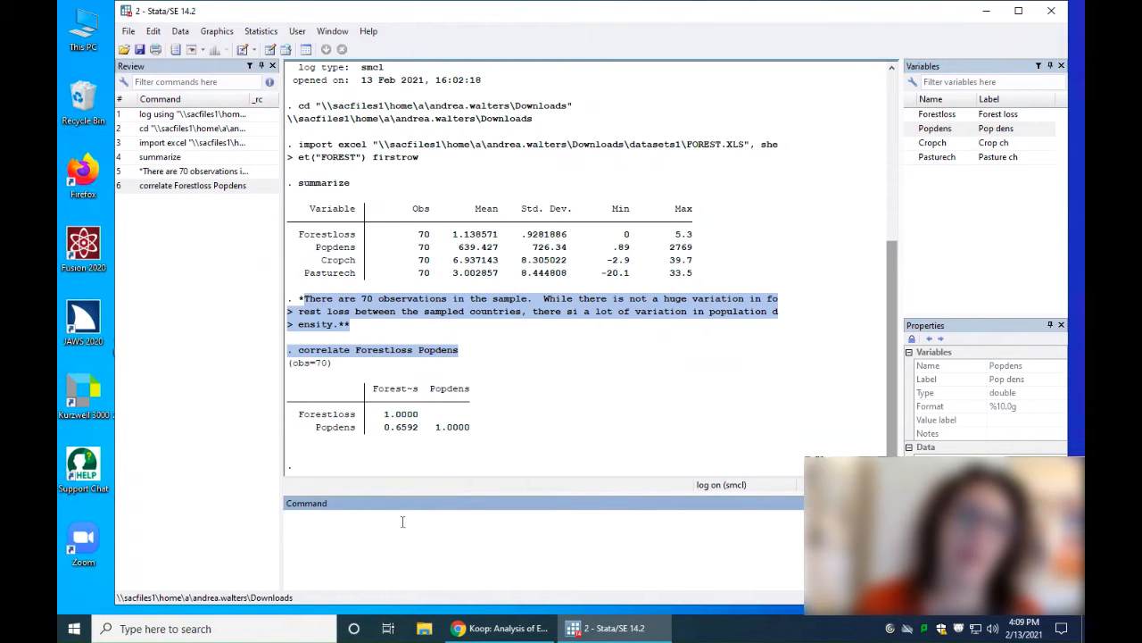
- Log a ** comment calling forest loss and population density fairly strongly positively correlated, not causal
text(**Forest loss and populations)
key(BackSpace)
key(BackSpace)
text(n density)
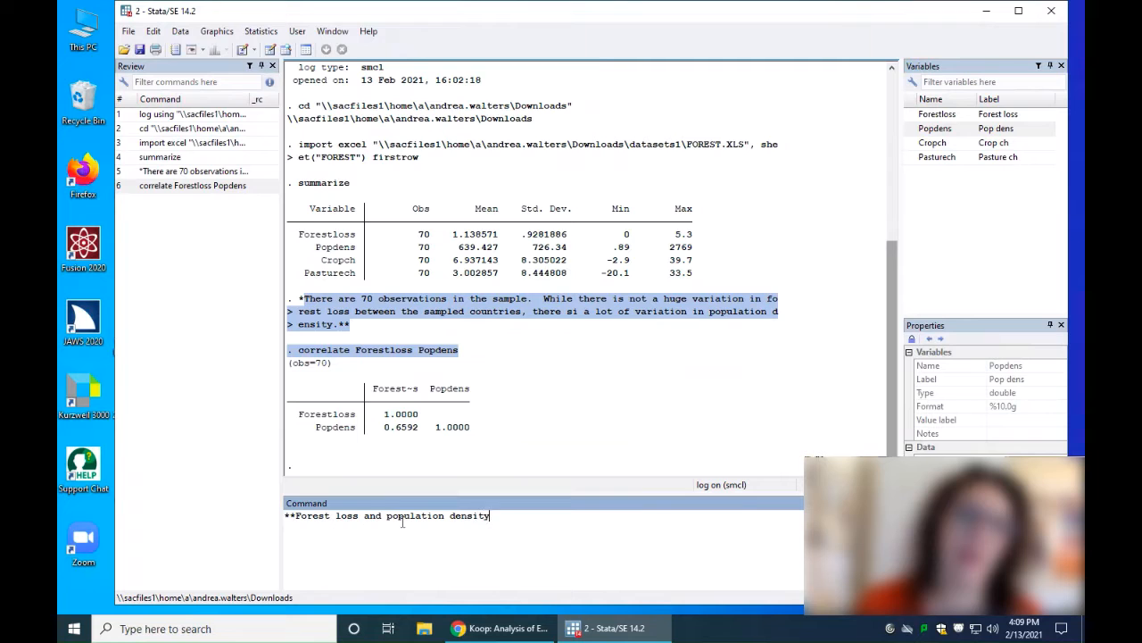
text( are positivly correlated)
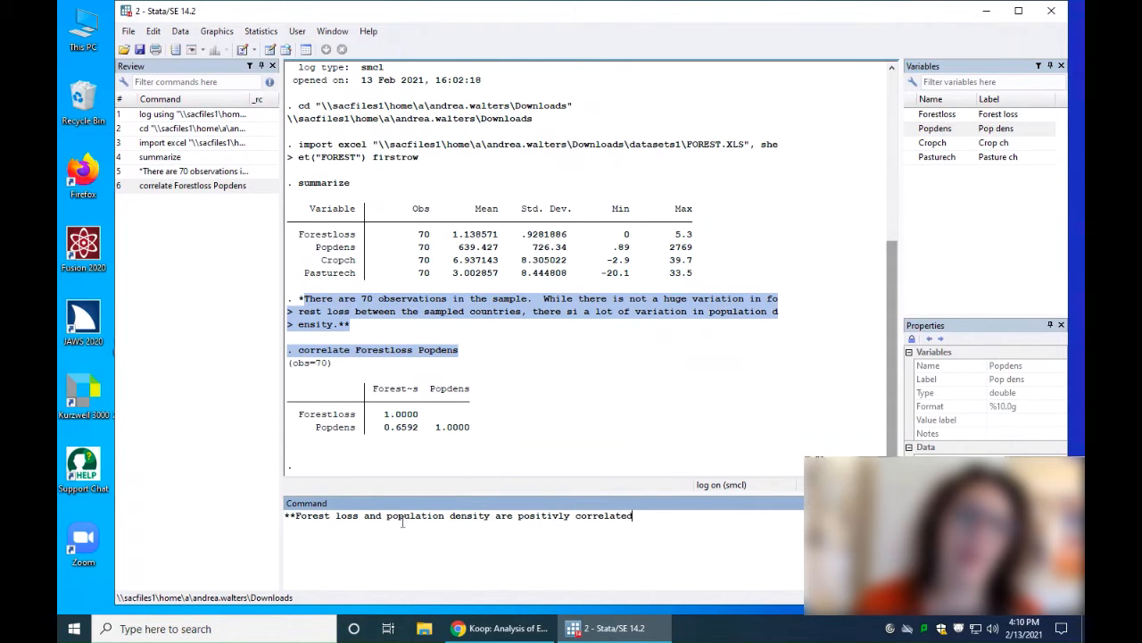
text( and the strength of hte relat )
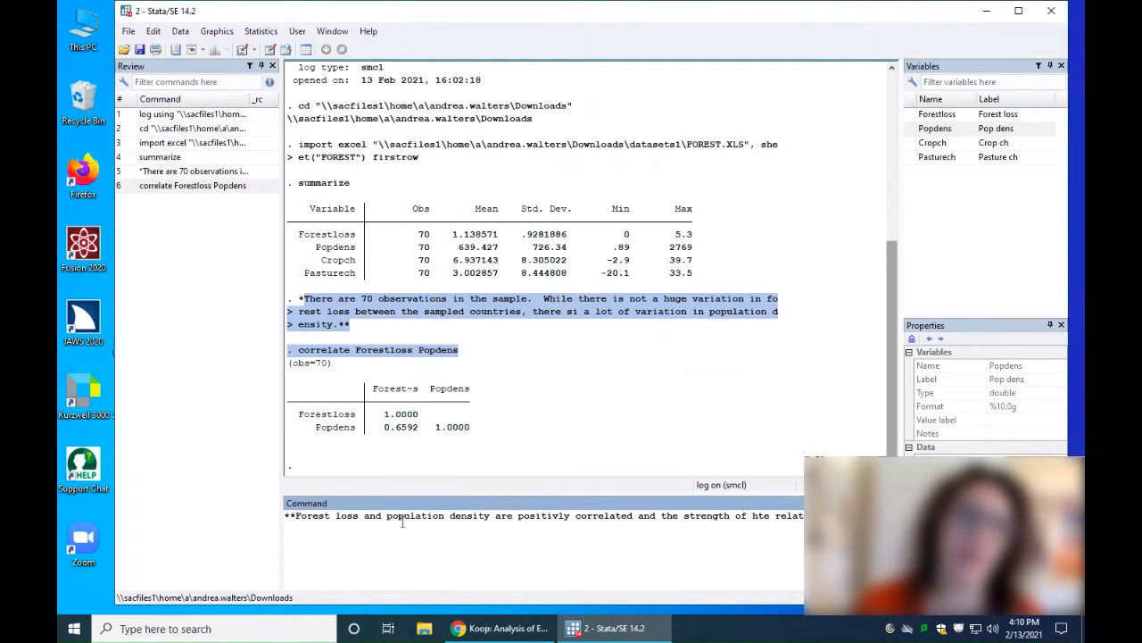
text(these two variables is fairly strong.  The correlatiob)
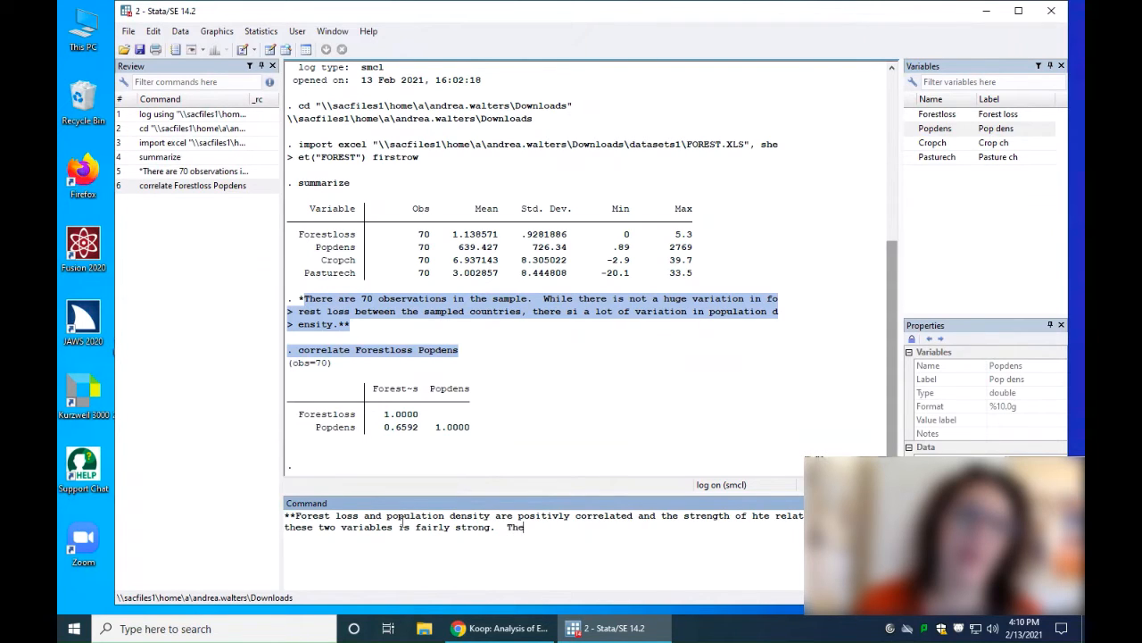
key(BackSpace)
key(BackSpace)
text(ng.  The correlation coefficient doesn)
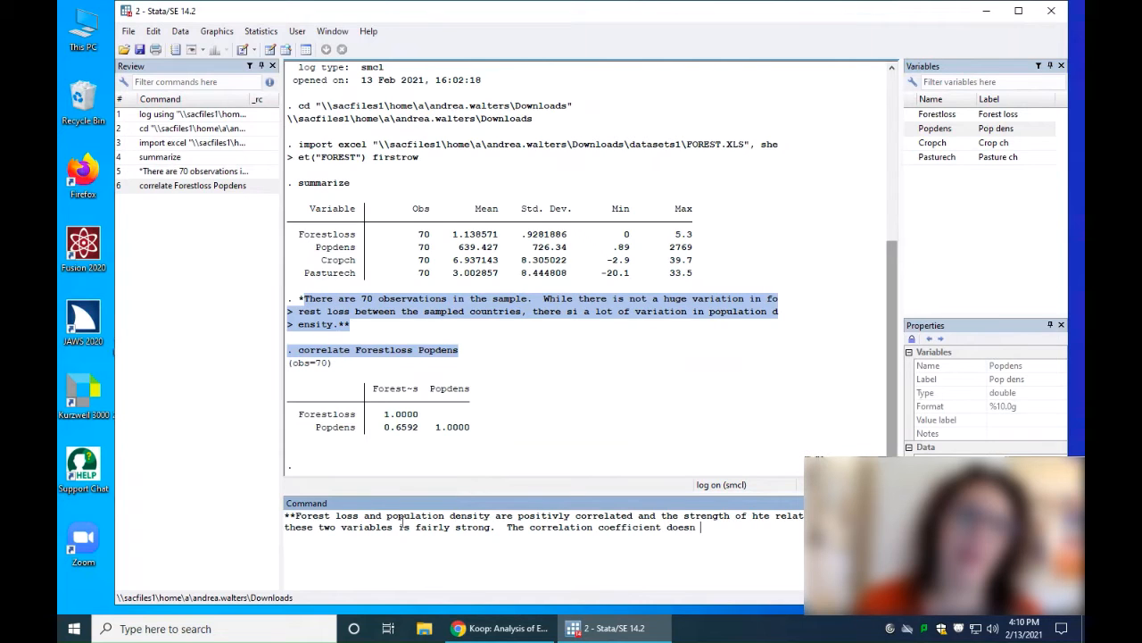
text('t g)
text(ive us any in)
text(fo )
text(he)
key(BackSpace)
key(BackSpace)
text(he caus)
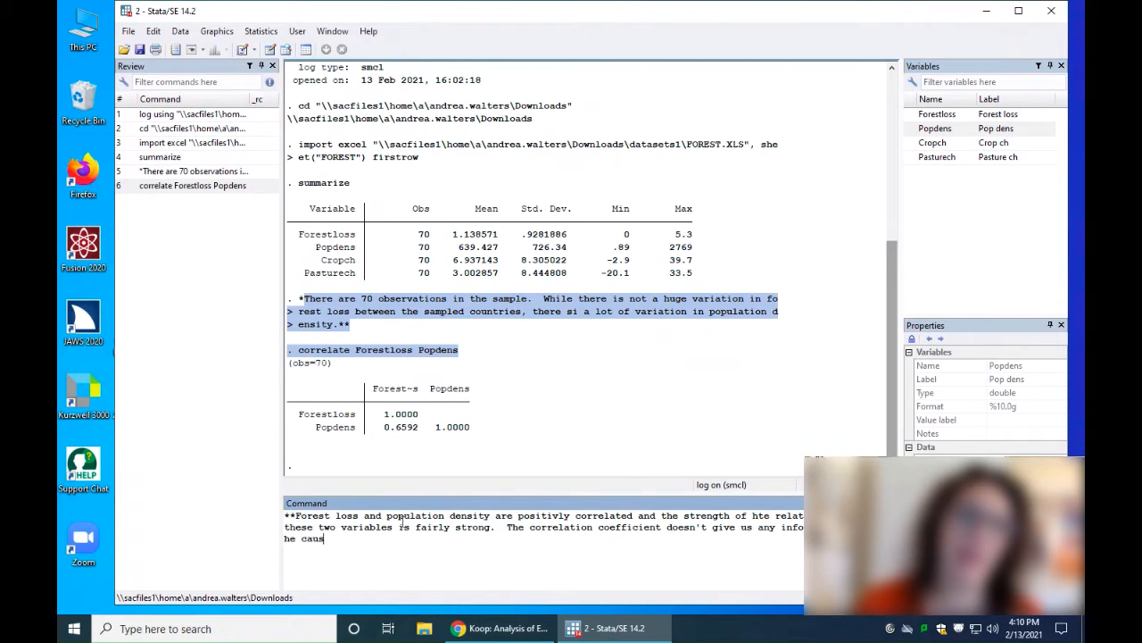
text(ality of the relationship)
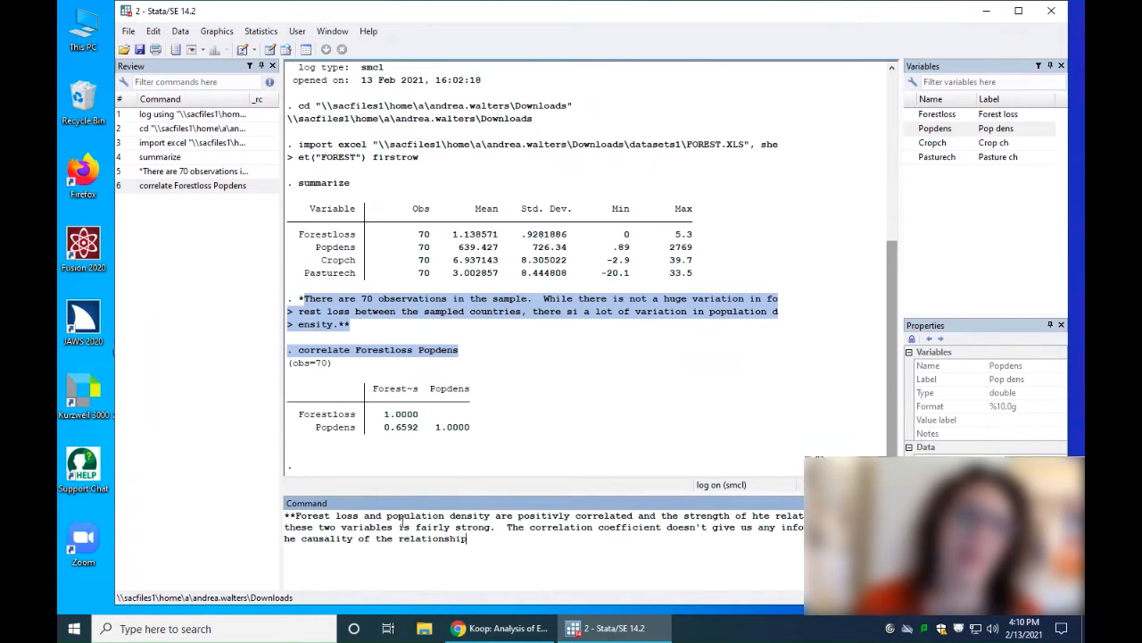
text( between the variables.)
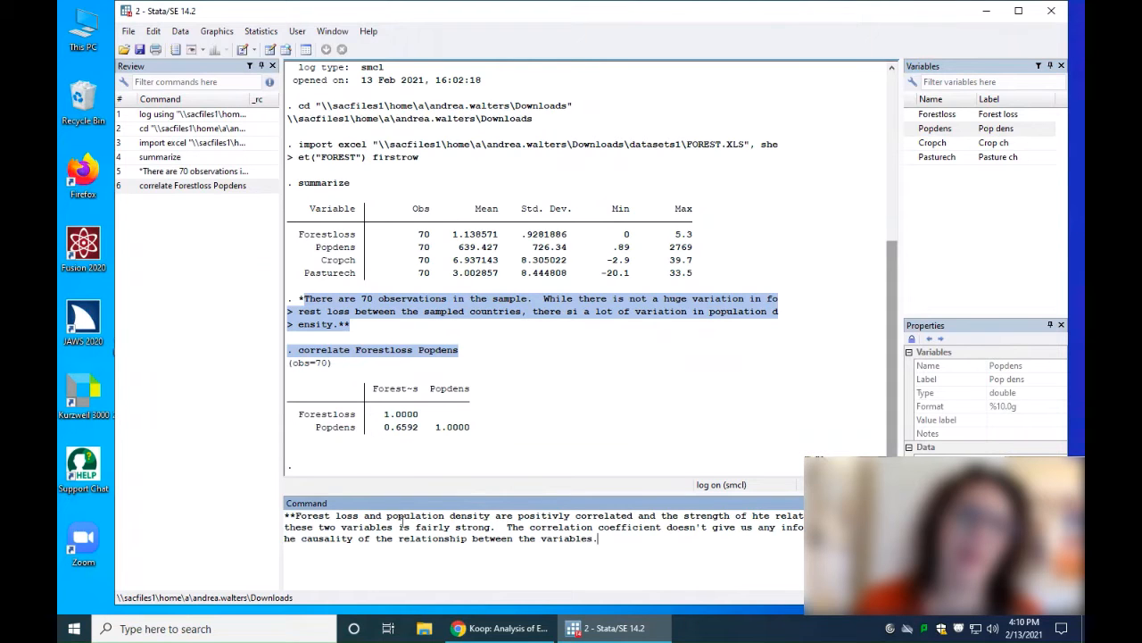
text(**)
key(Return)
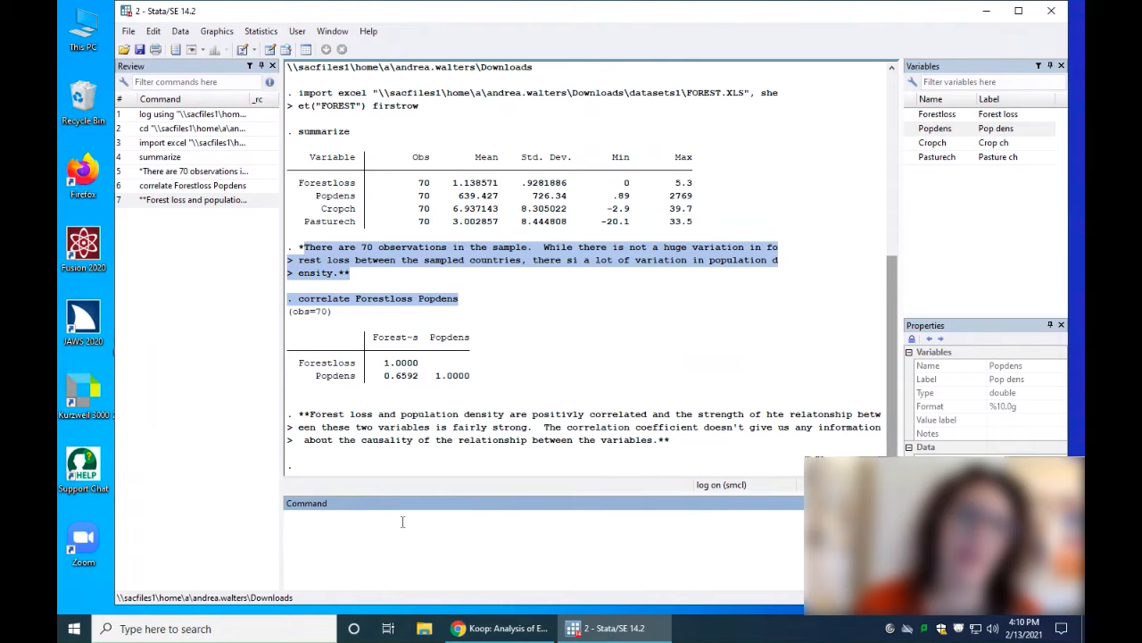
- Draw a scatter plot with twoway (scatter Forestloss Popdens)
text(twoway (scatter Forestloss Popdens))
key(Return)
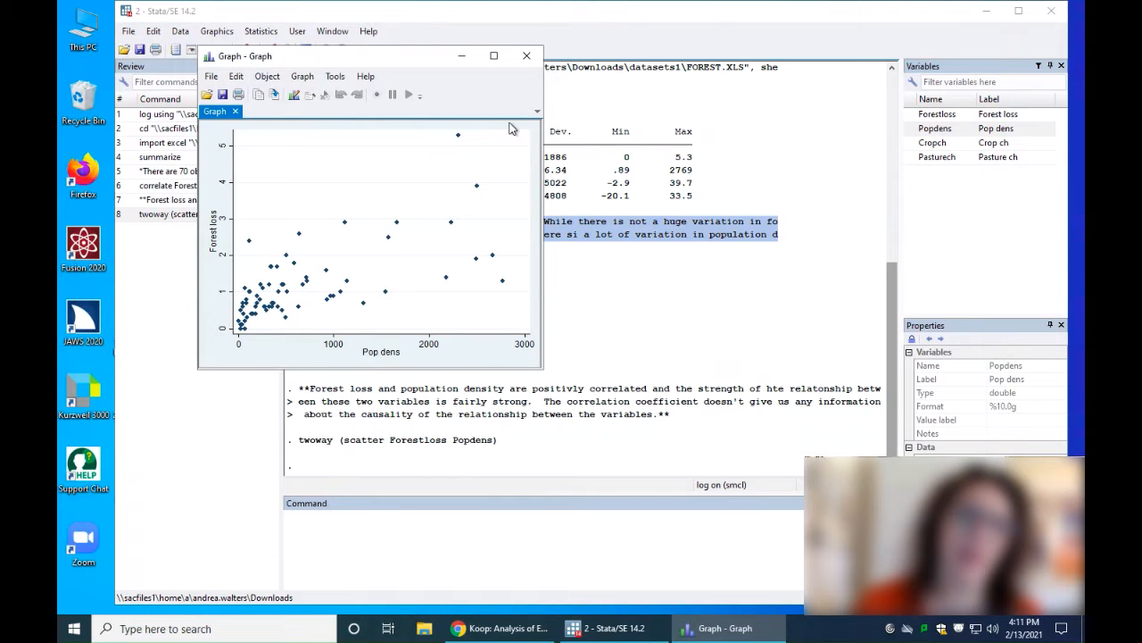
- Close the Forest loss versus Pop dens scatter plot window
click(527, 57)
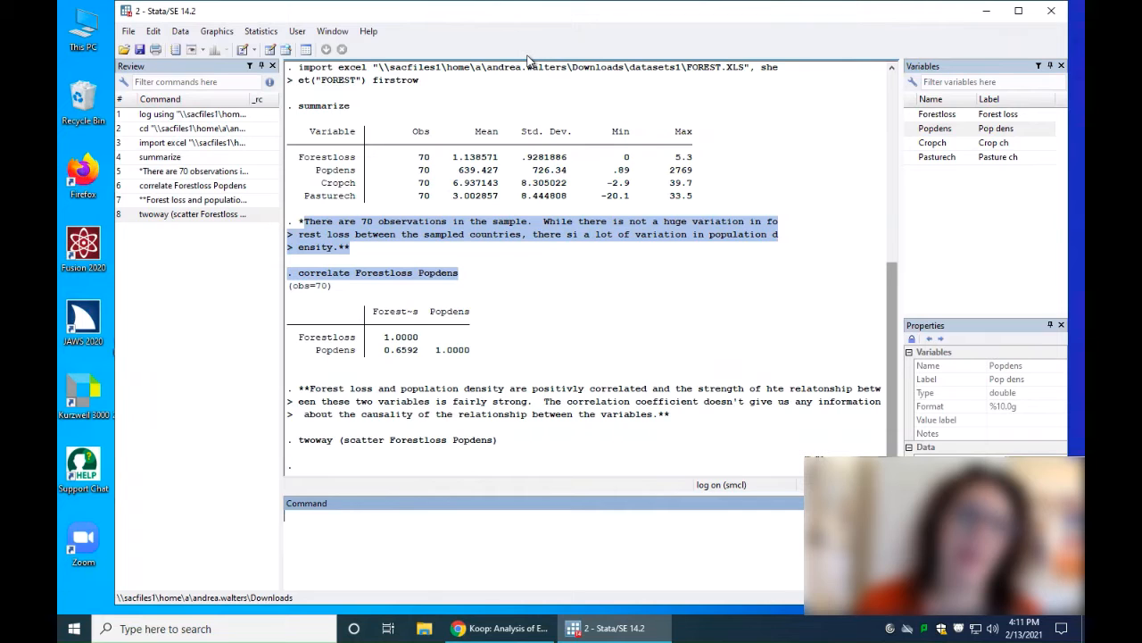
- Clear the FOREST data and pick datasets1\HPRICE.XLS for an Excel spreadsheet import
text(clear)
key(Return)
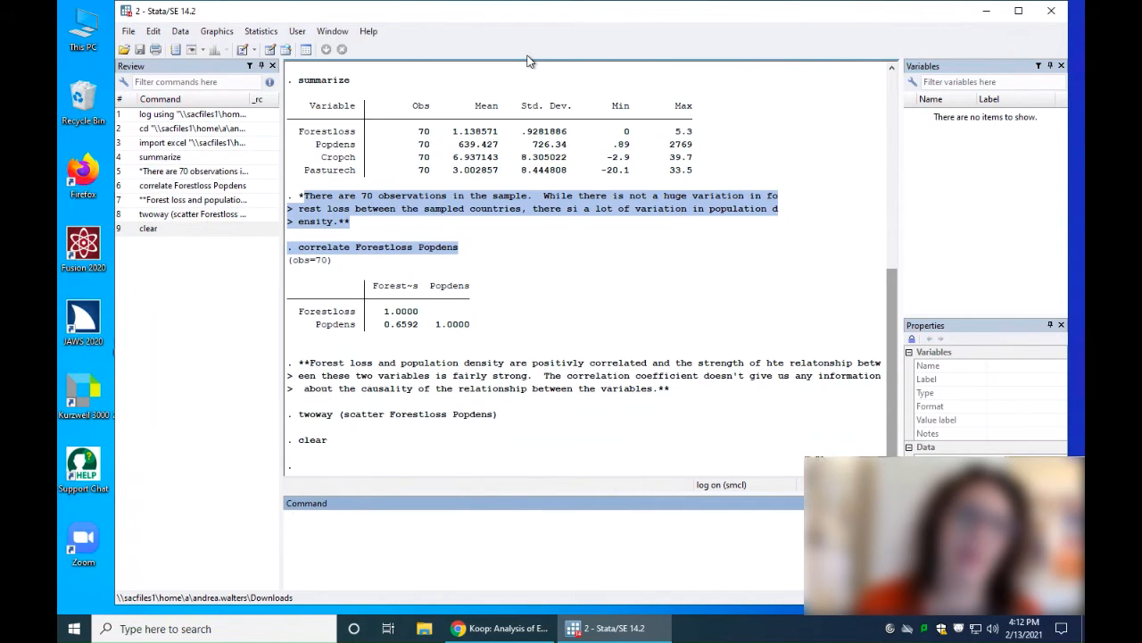
click(133, 32)
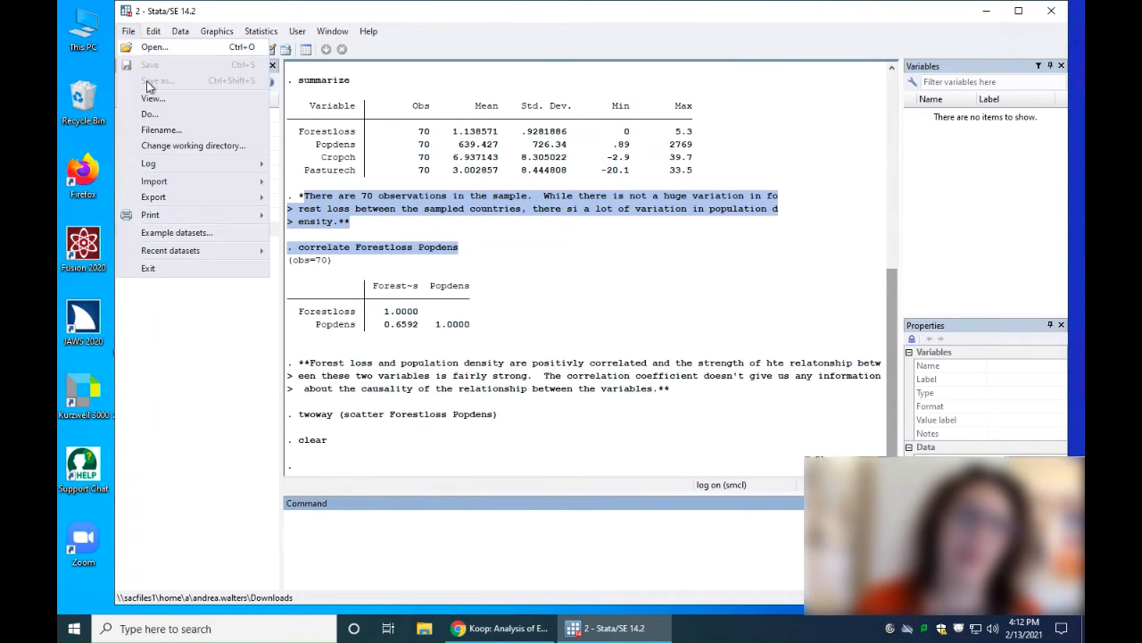
mouse_move(159, 182)
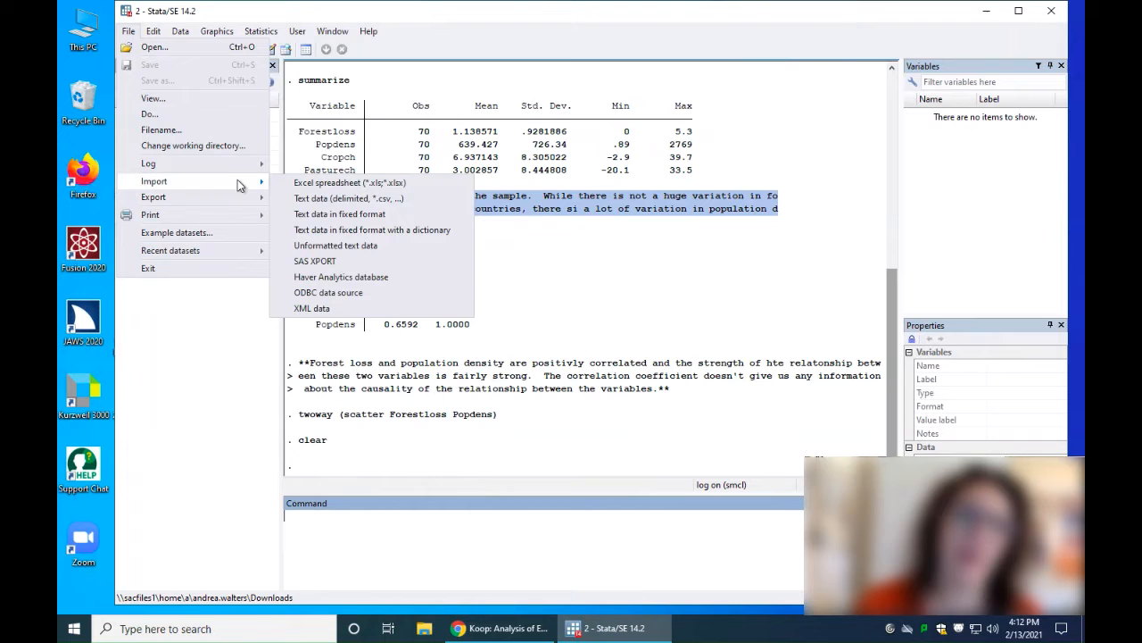
click(312, 183)
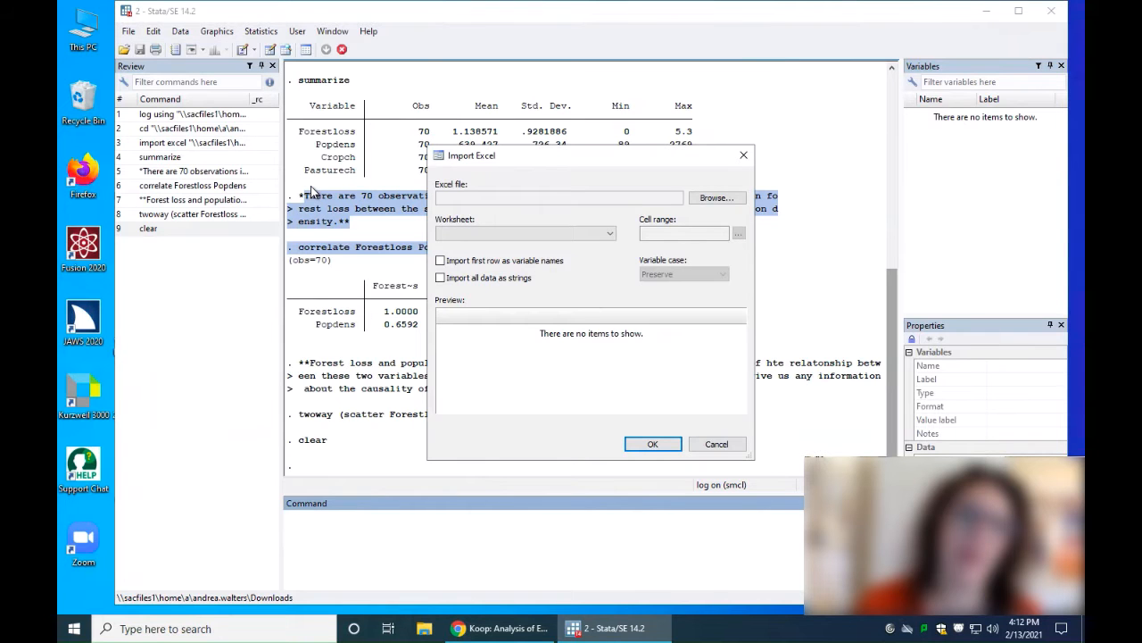
click(719, 197)
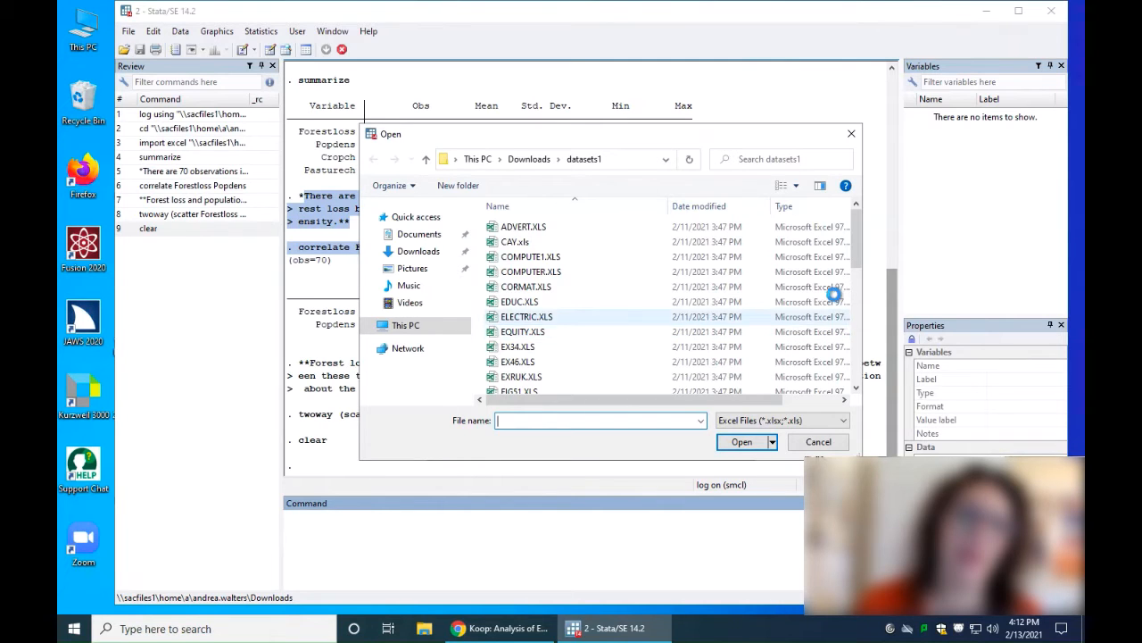
scroll(609, 329, down, 1)
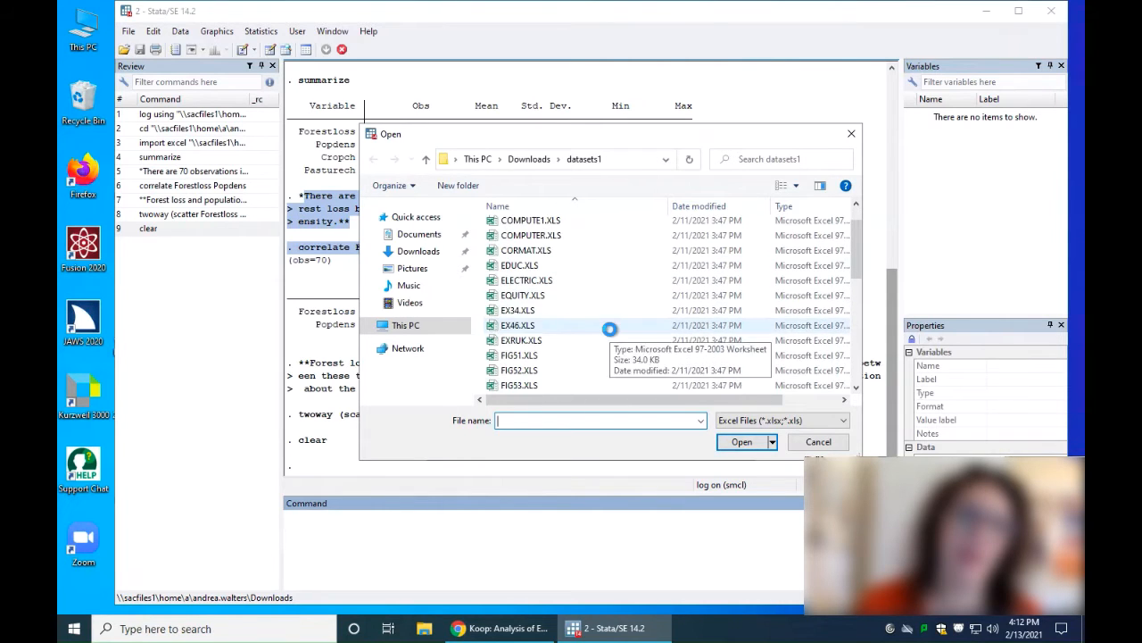
scroll(610, 329, down, 1)
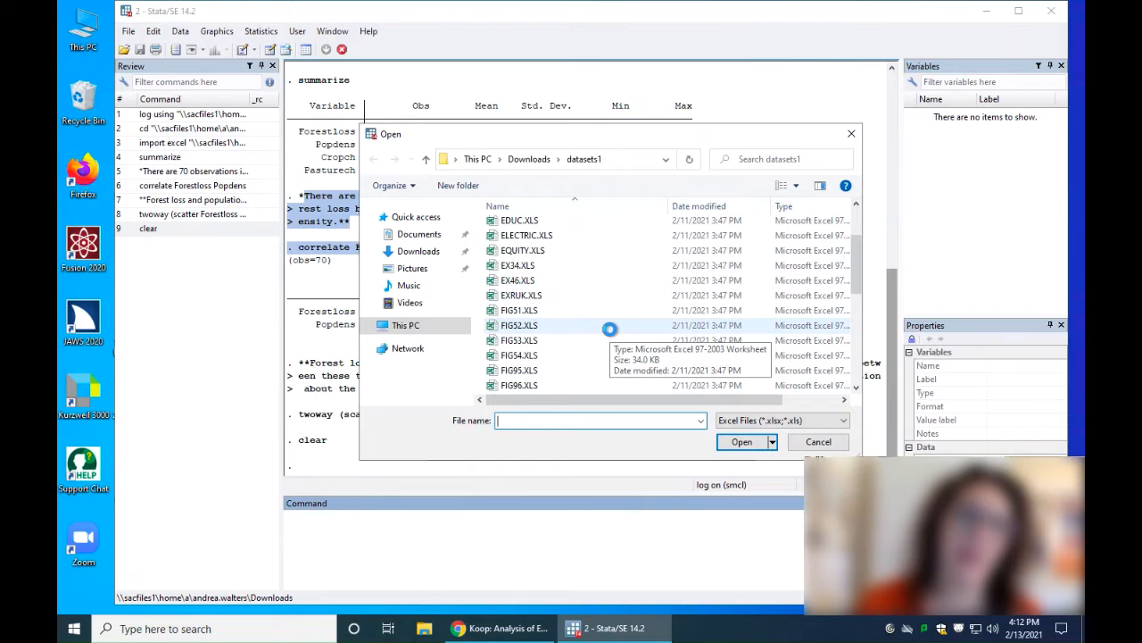
scroll(600, 376, down, 1)
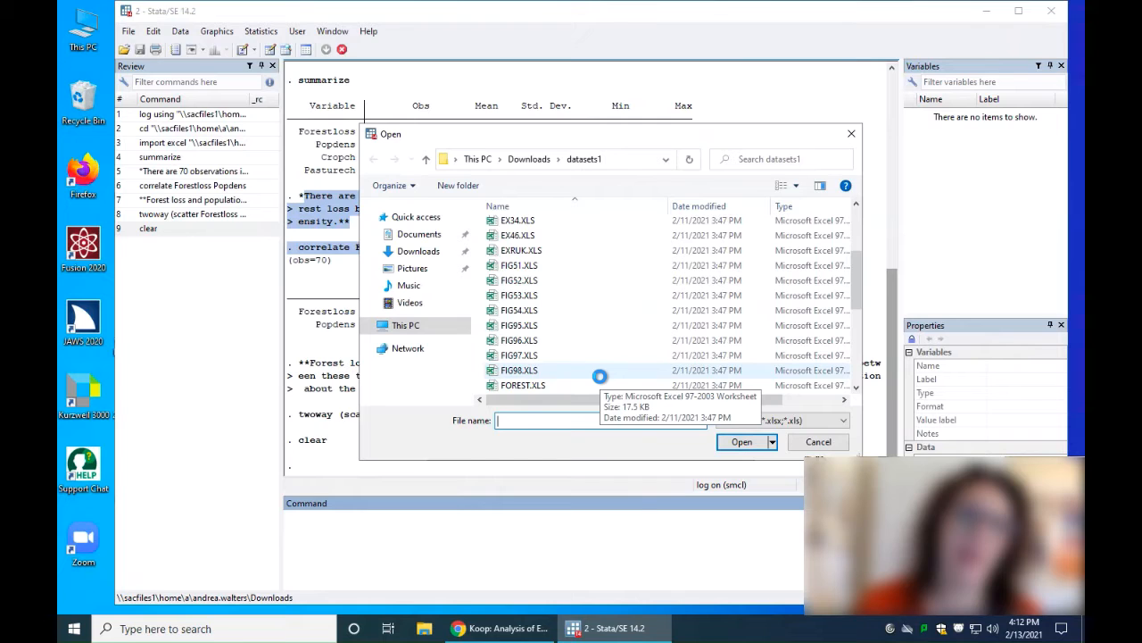
scroll(600, 376, down, 1)
click(588, 385)
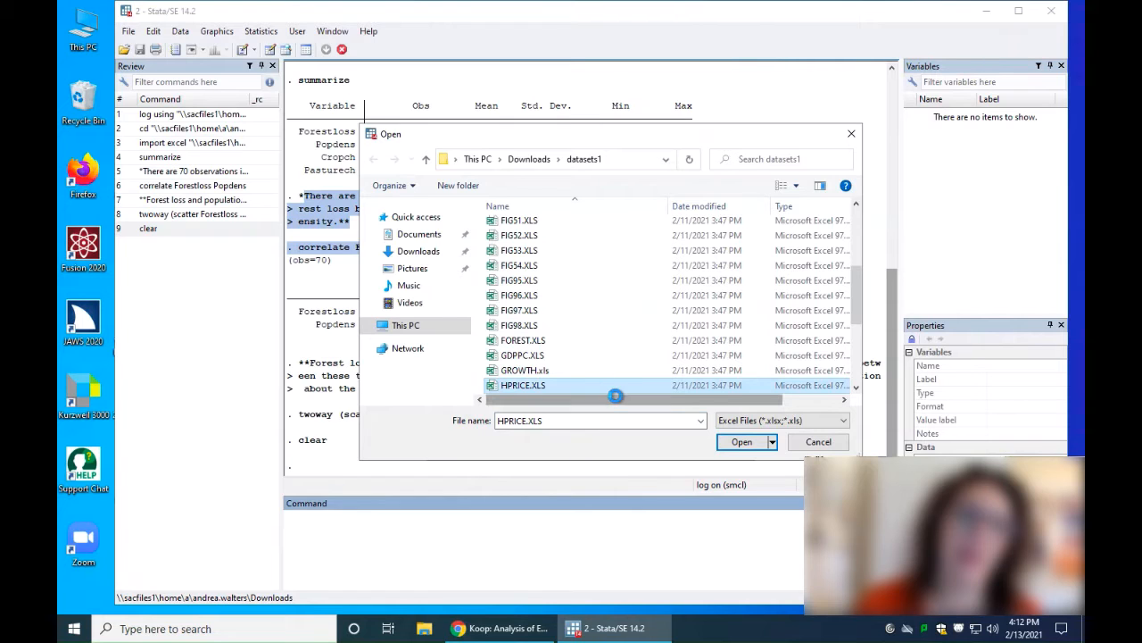
- Import HPRICE.XLS using the first row as variable names
click(742, 441)
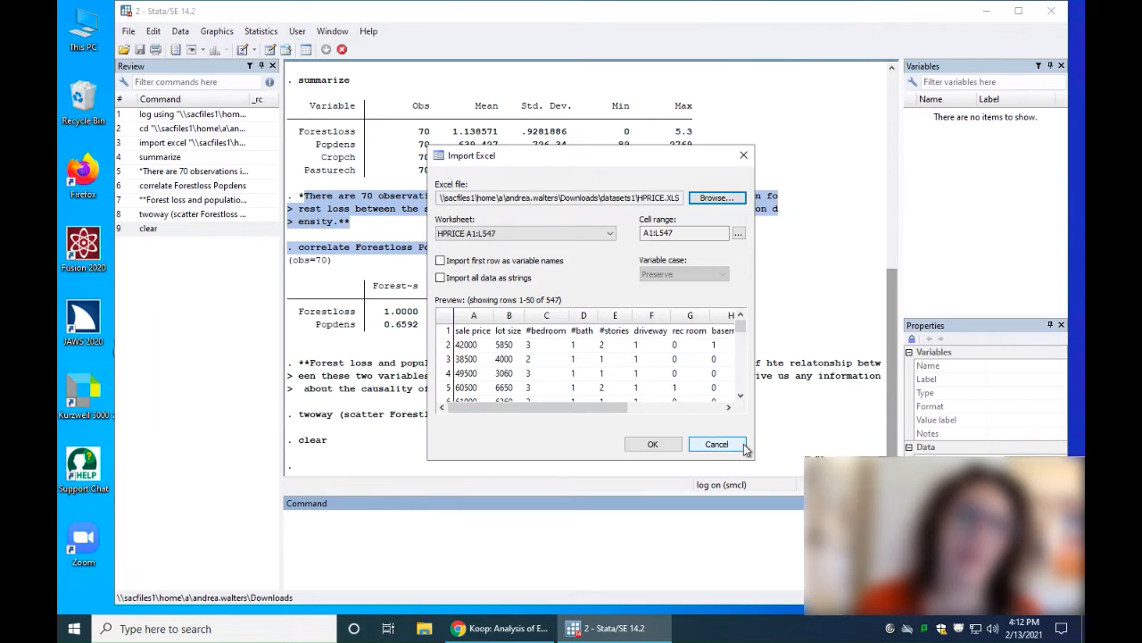
click(440, 261)
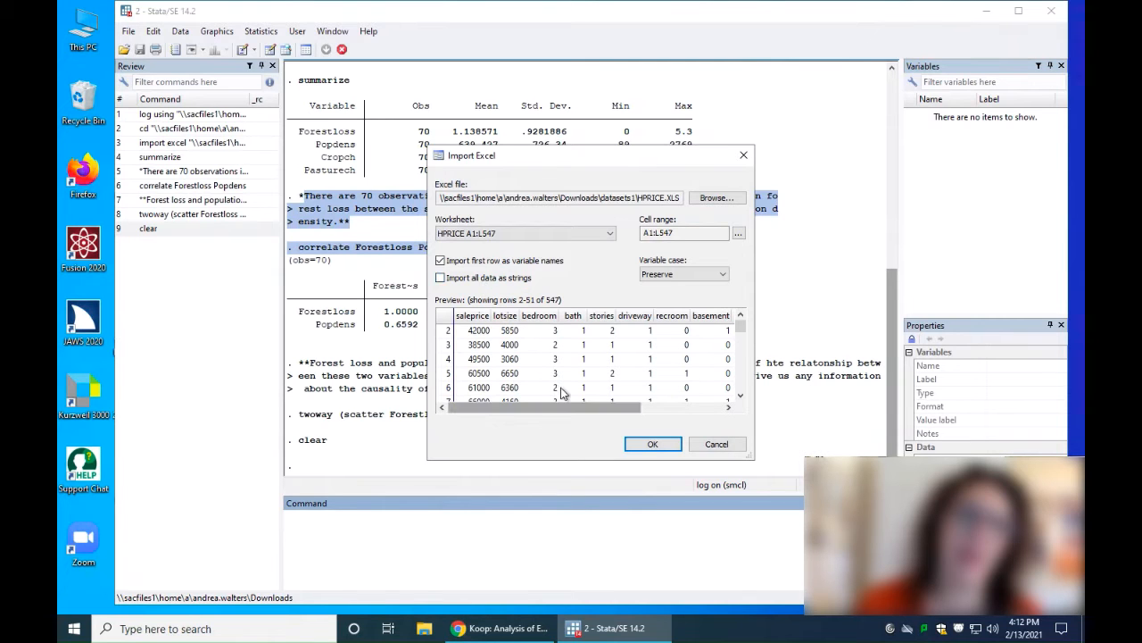
click(653, 444)
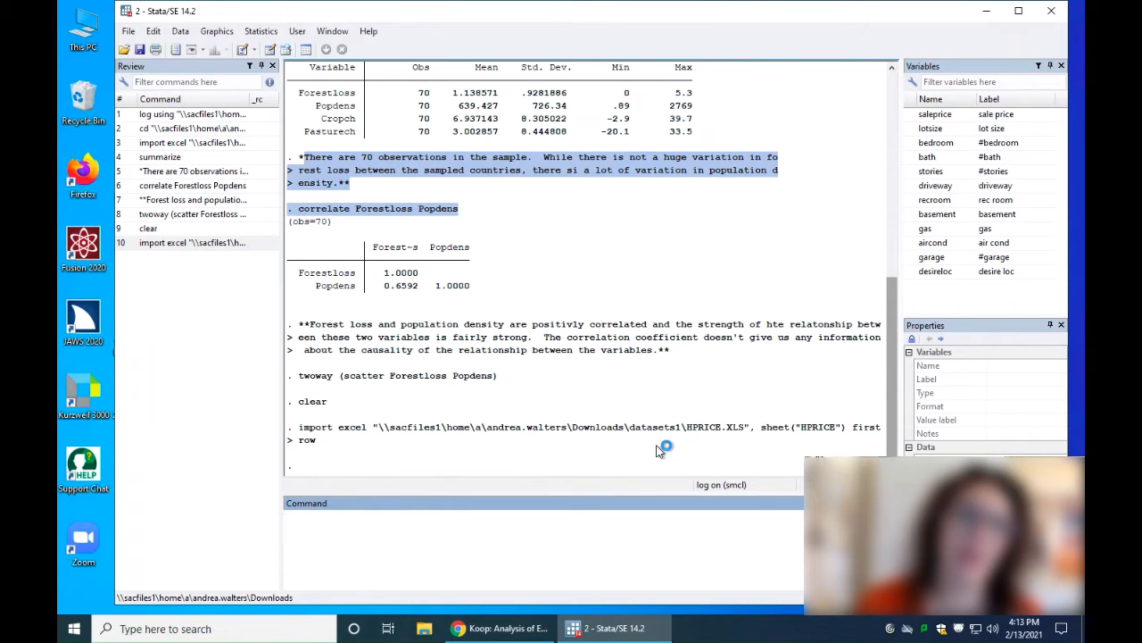
- Reuse the earlier summarize command for saleprice, lotsize, bedroom and bath, and run it
click(158, 158)
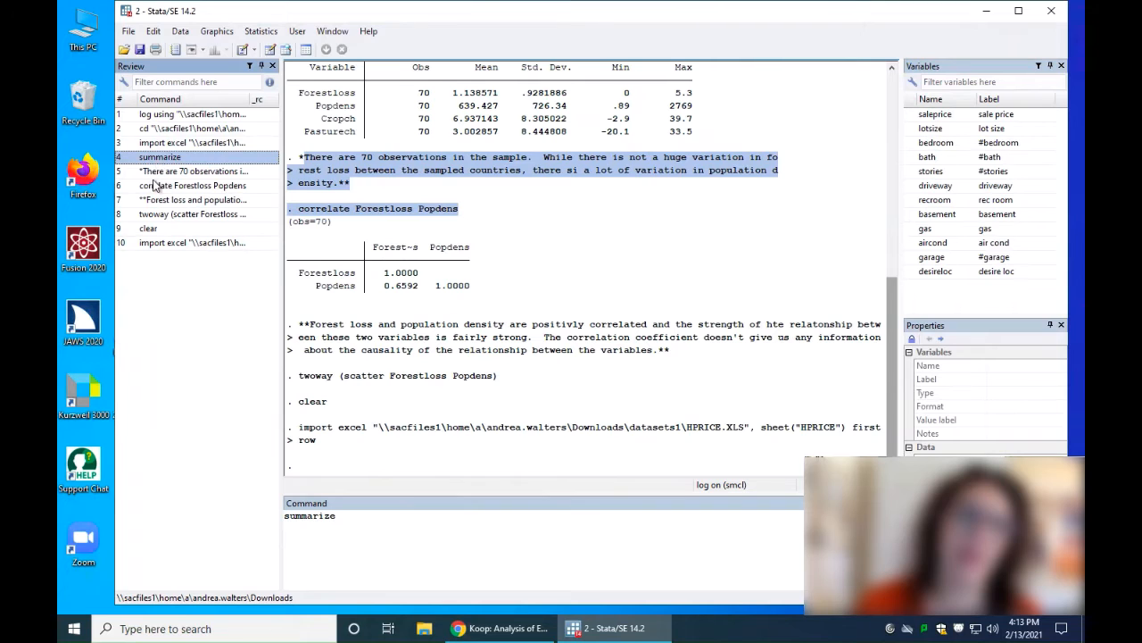
click(375, 524)
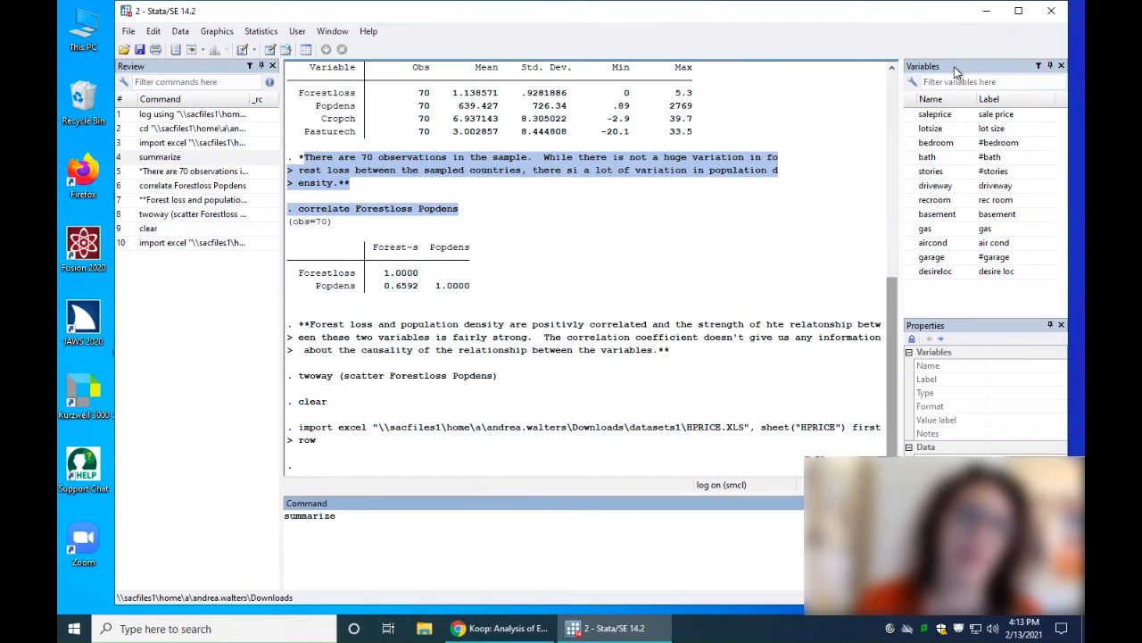
double_click(913, 116)
click(912, 130)
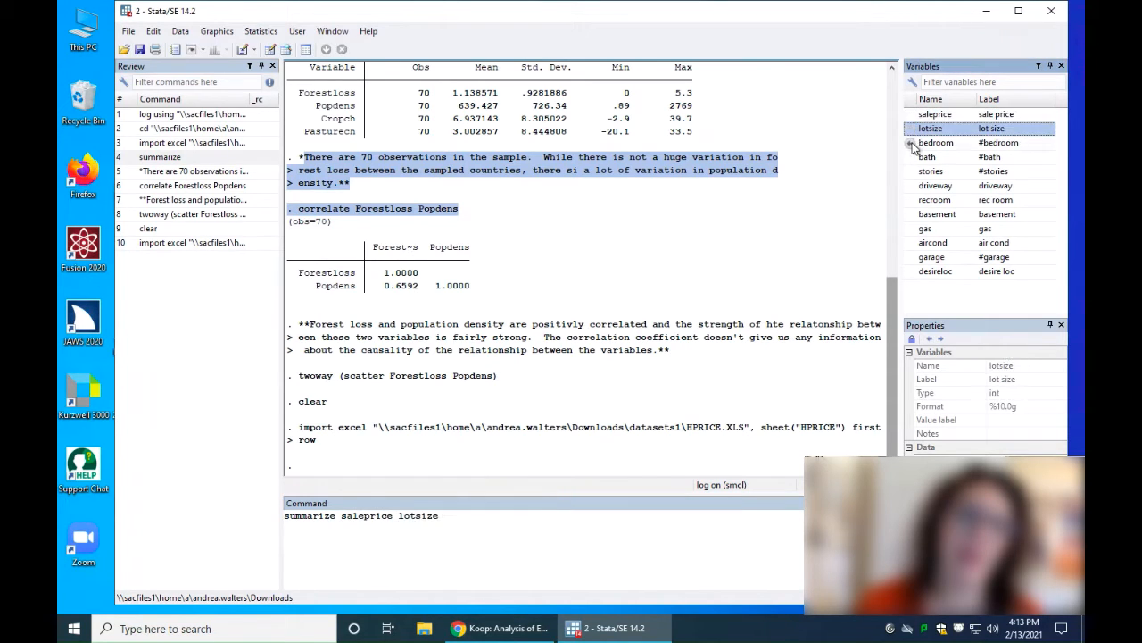
click(913, 145)
click(912, 157)
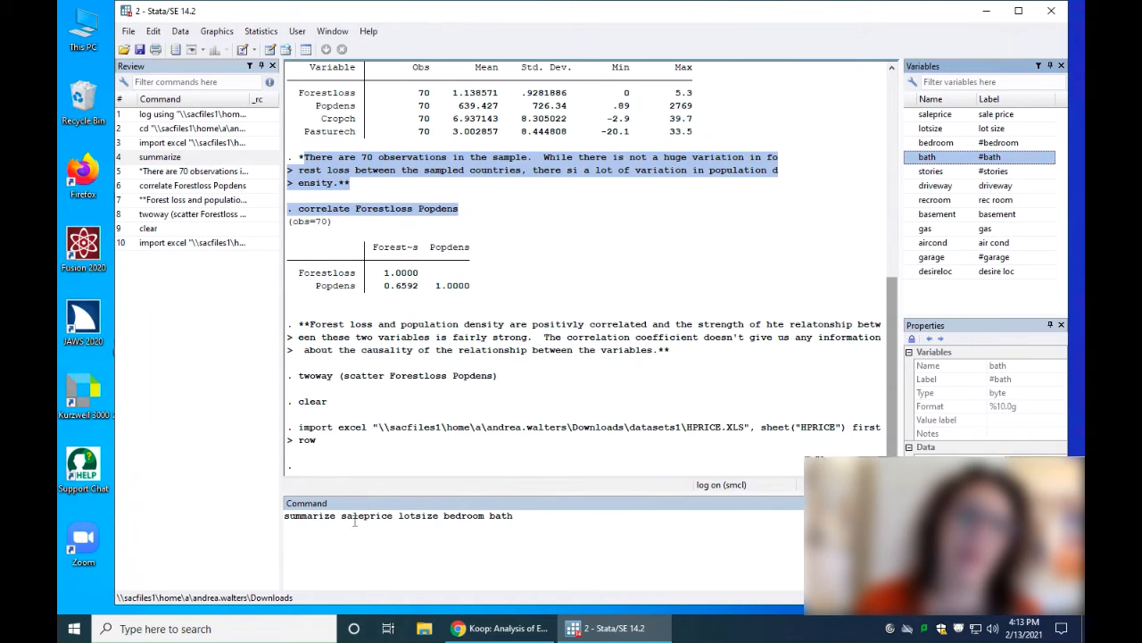
click(527, 518)
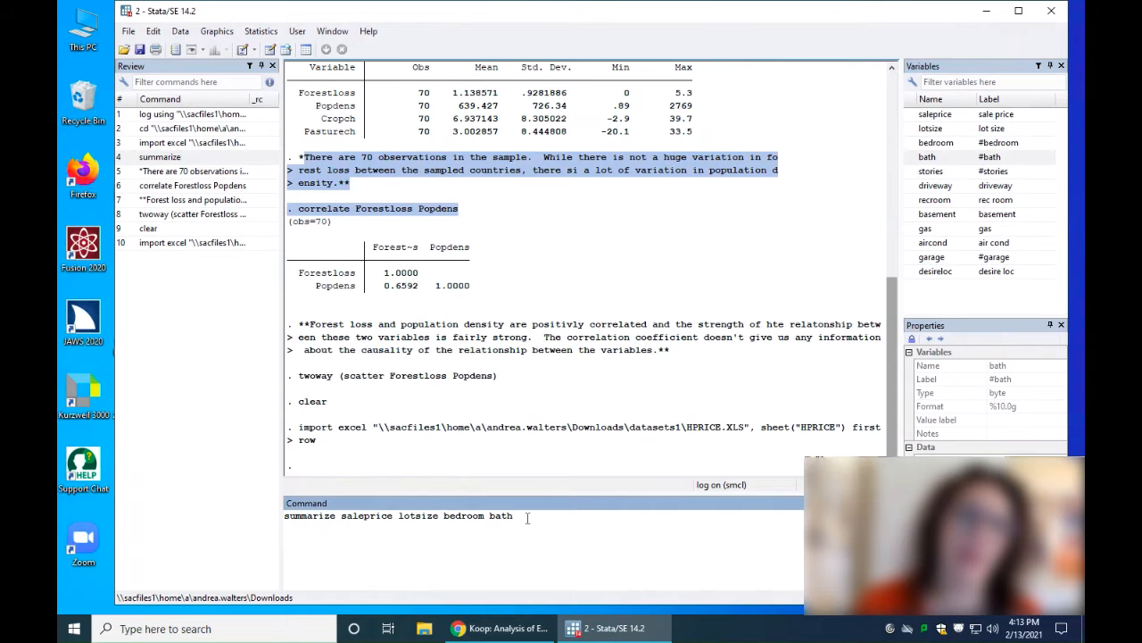
key(Return)
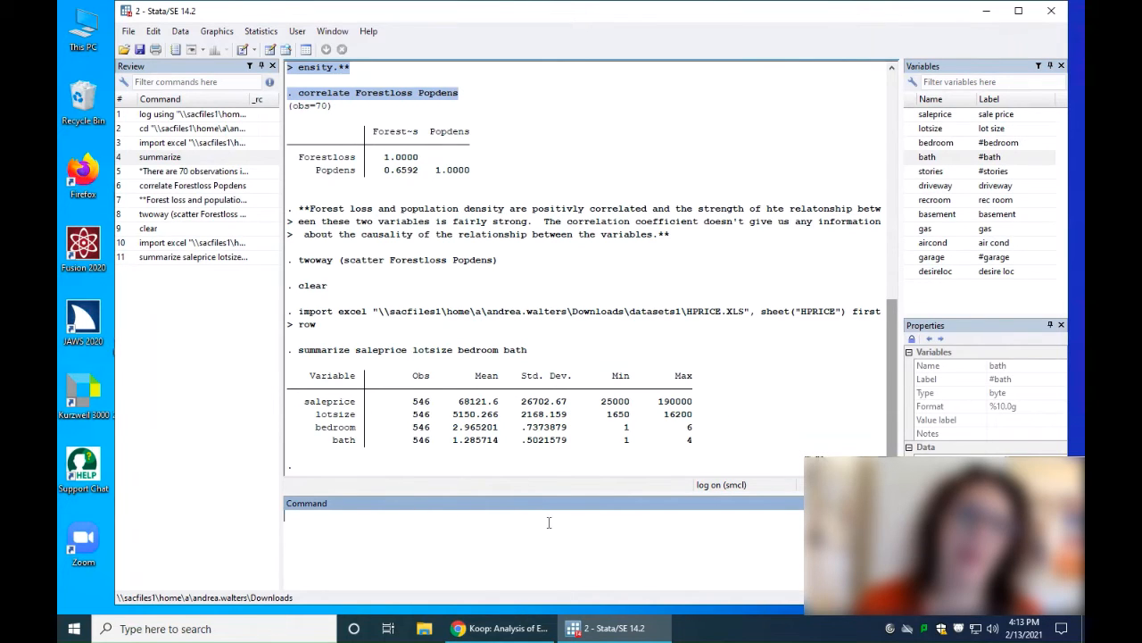
- Type the comment '**This is a fairly large sample. The differences in lot size stand out'
text(**This is a failry large)
key(BackSpace)
key(BackSpace)
key(BackSpace)
key(BackSpace)
key(BackSpace)
key(BackSpace)
key(BackSpace)
key(BackSpace)
key(BackSpace)
key(BackSpace)
key(BackSpace)
text(irly large sample.)
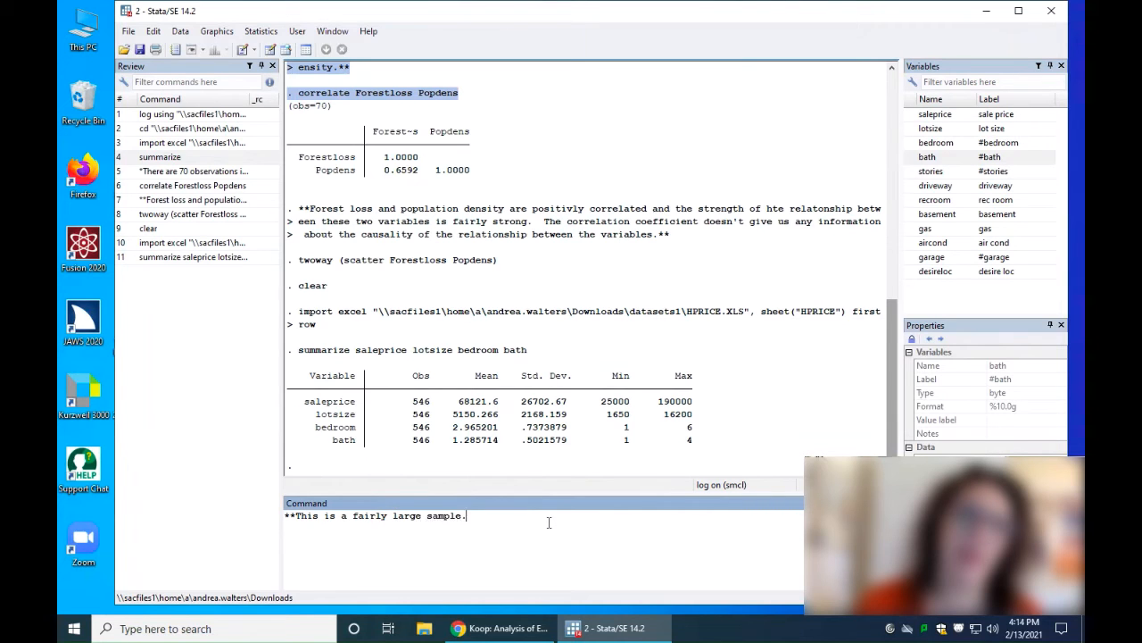
text(  The differen)
key(BackSpace)
text(nc)
key(BackSpace)
key(BackSpace)
key(BackSpace)
text(nces in lot size stand out)
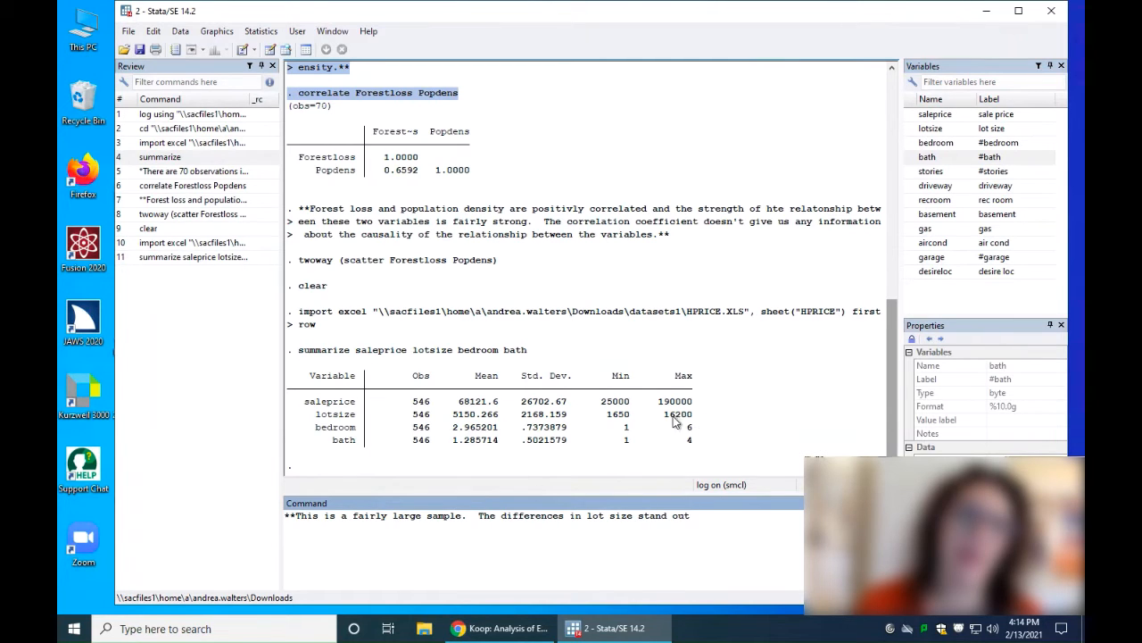
drag(695, 416, 482, 432)
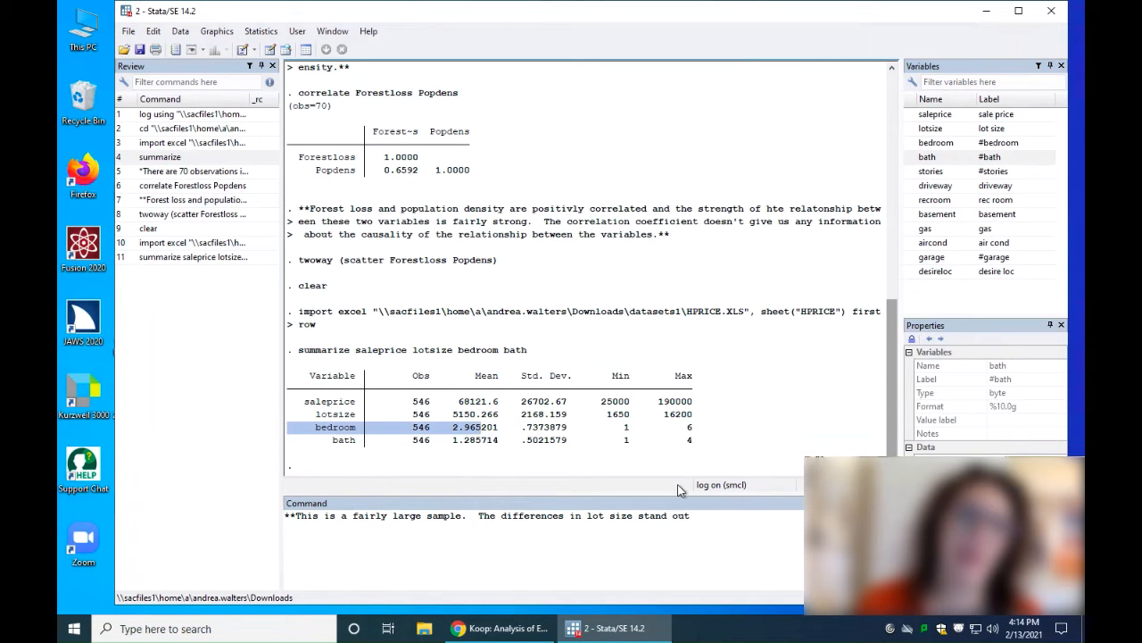
click(735, 517)
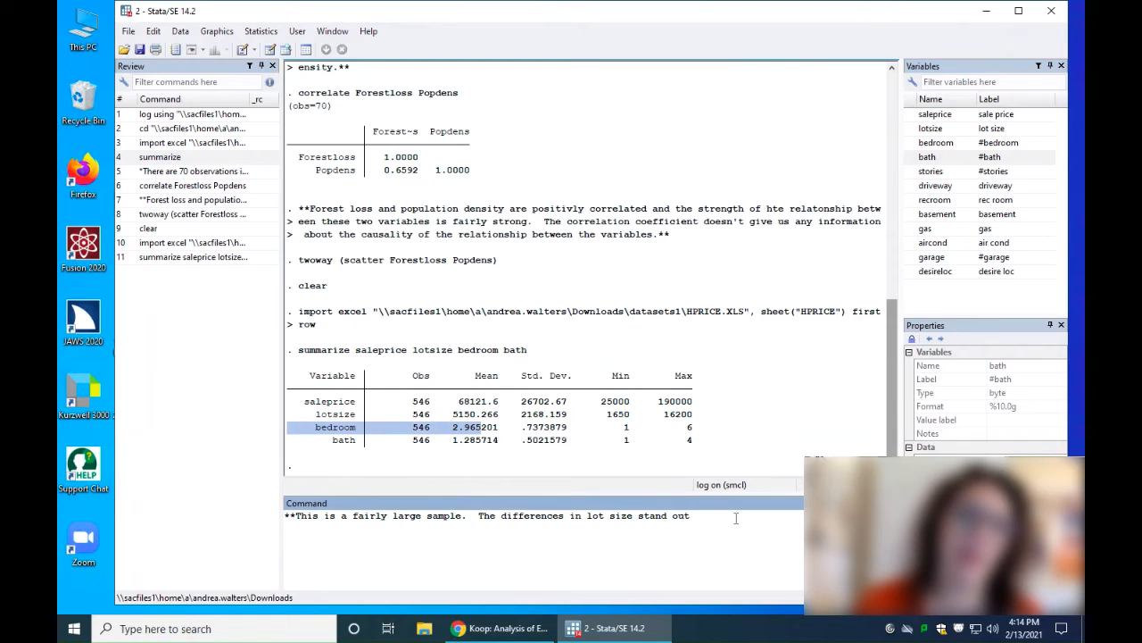
- Continue the comment about the gap between the minimum and maximum lot size values
text(in the)
key(BackSpace)
text(at there is a between)
text(the minimum and max)
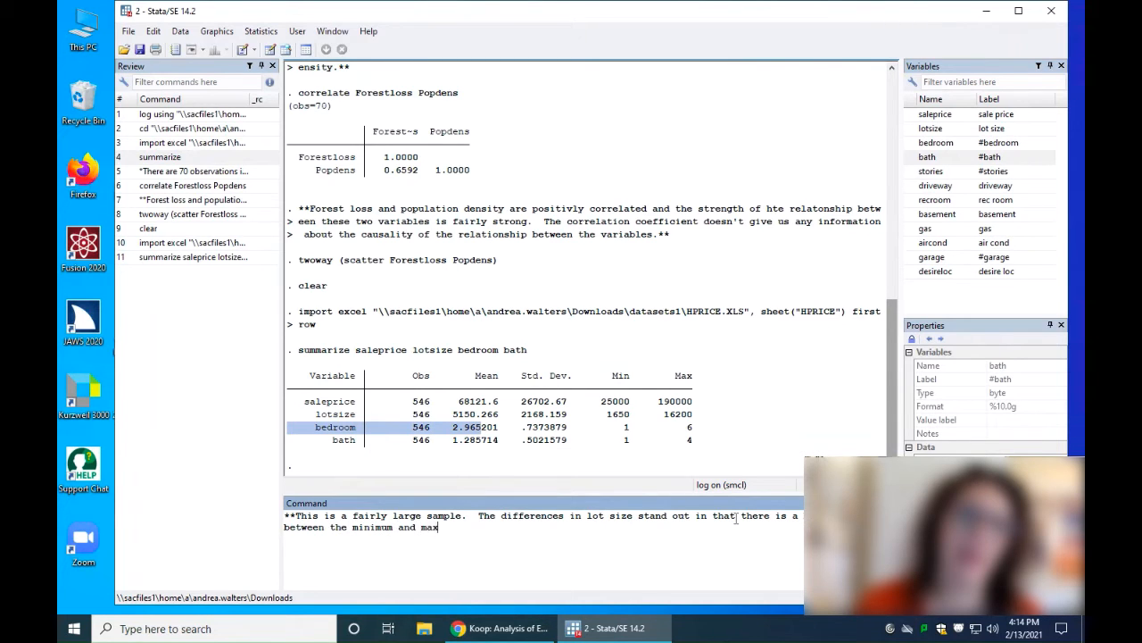
text(imum value)
text(, although t)
text(he)
key(BackSpace)
key(BackSpace)
key(BackSpace)
key(BackSpace)
key(BackSpace)
key(BackSpace)
key(BackSpace)
key(BackSpace)
key(BackSpace)
key(BackSpace)
key(BackSpace)
key(BackSpace)
key(BackSpace)
key(BackSpace)
key(BackSpace)
text(.  It is not)
key(BackSpace)
key(BackSpace)
- Add that many homes have 2 or 3 bedrooms and bathroom means indicate smaller homes
text(o surpriseing tha)
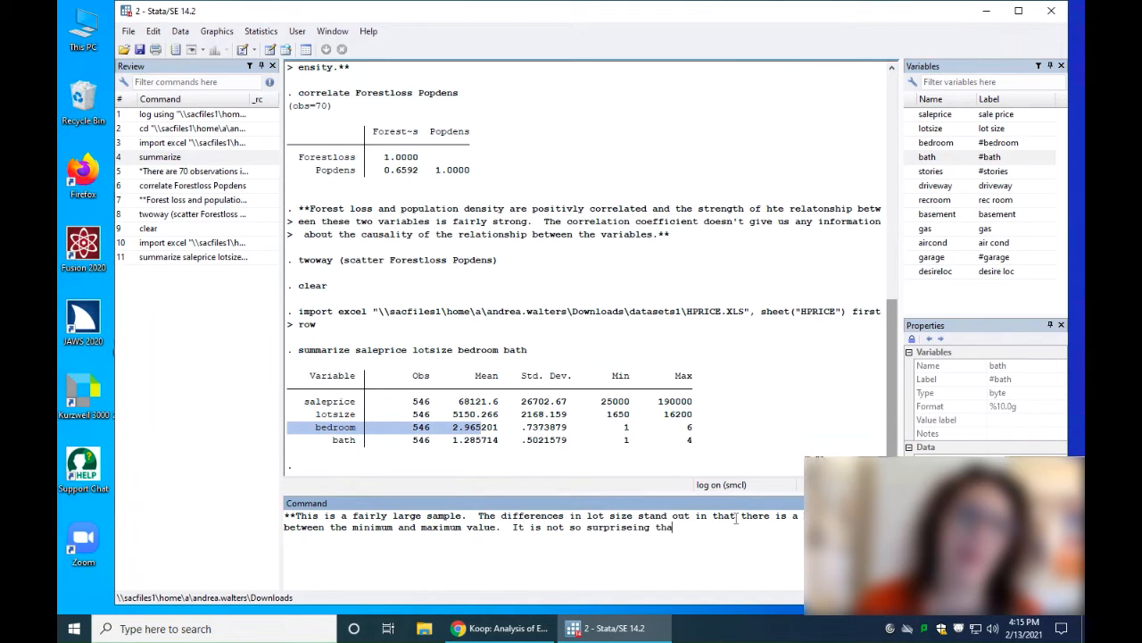
text(t the mean value for be many ho)
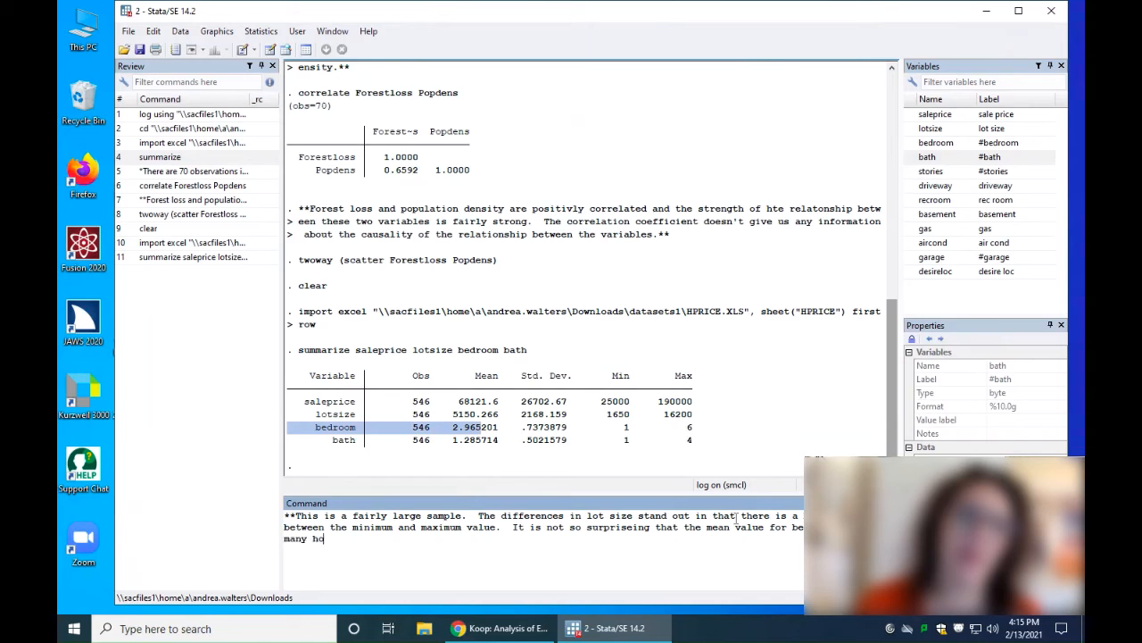
text(moes have 2 oe 3 bedrooms, and the be)
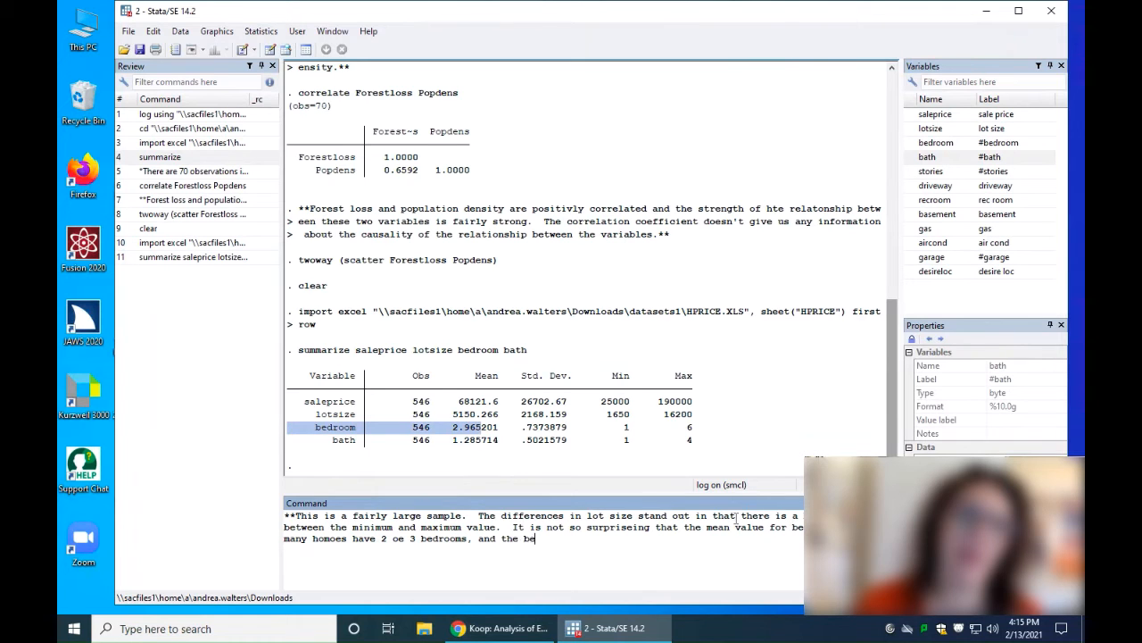
key(BackSpace)
key(BackSpace)
text(the)
key(BackSpace)
key(BackSpace)
key(BackSpace)
key(BackSpace)
key(BackSpace)
key(BackSpace)
text(at combined with the mean value)
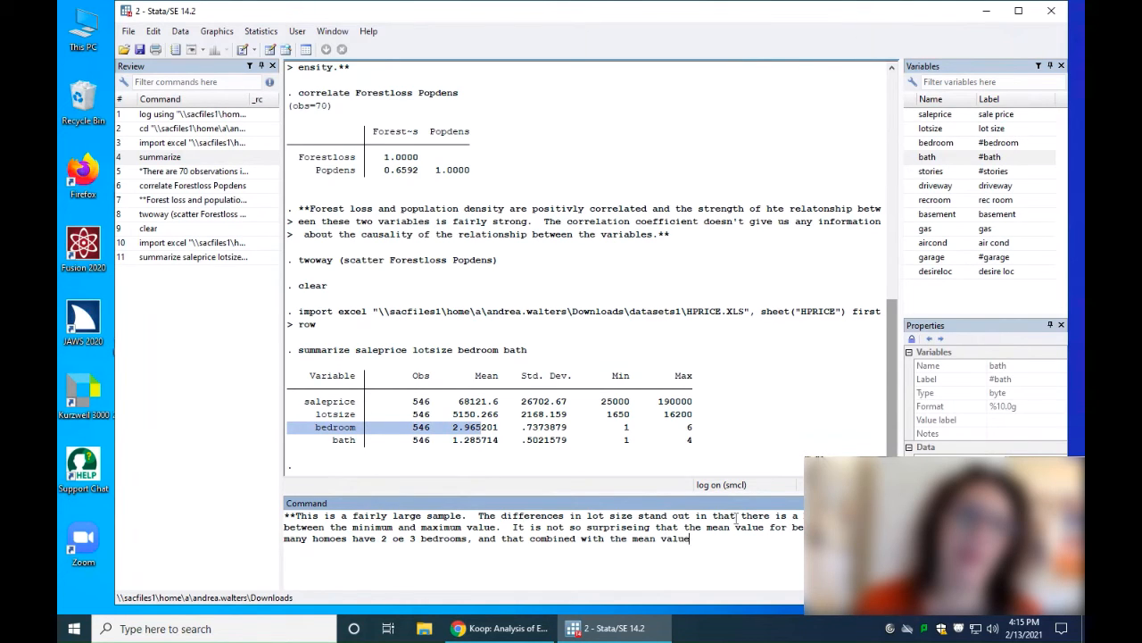
text( forbathroom)
key(BackSpace)
key(BackSpace)
key(BackSpace)
key(BackSpace)
key(BackSpace)
key(BackSpace)
key(BackSpace)
key(BackSpace)
text(bathroom number are)
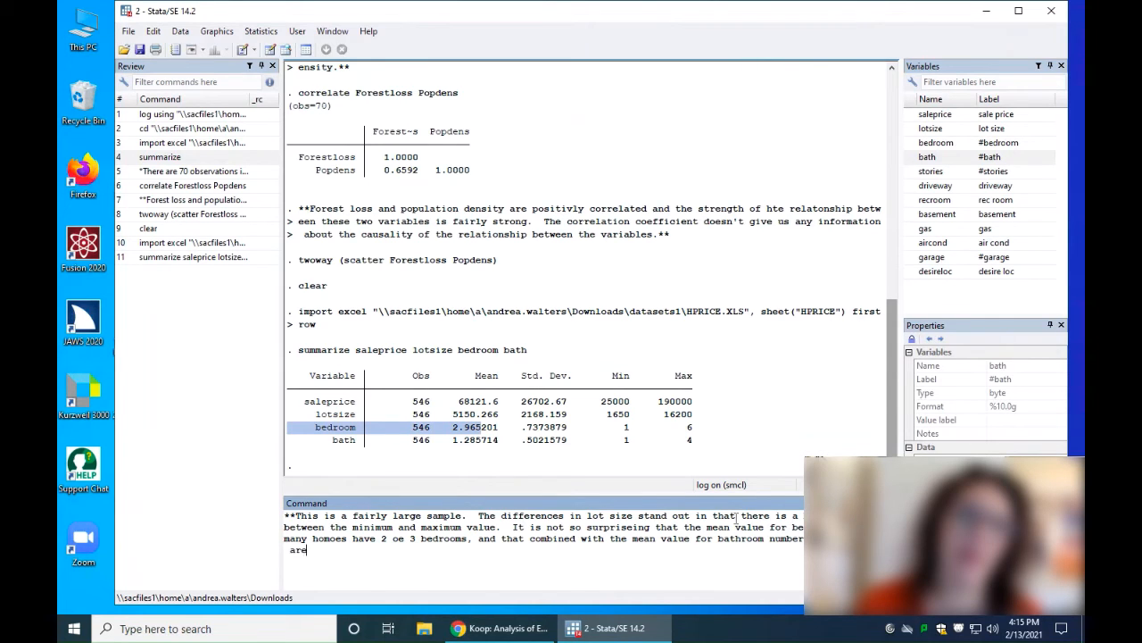
text( smaller homes.)
- Correct the typo 'oe' to 'or' in the comment
click(404, 538)
key(BackSpace)
text(r)
click(404, 549)
- Append 'The mean sale price is $68,121.60.*' and submit the comment
text(The mean sale price is )
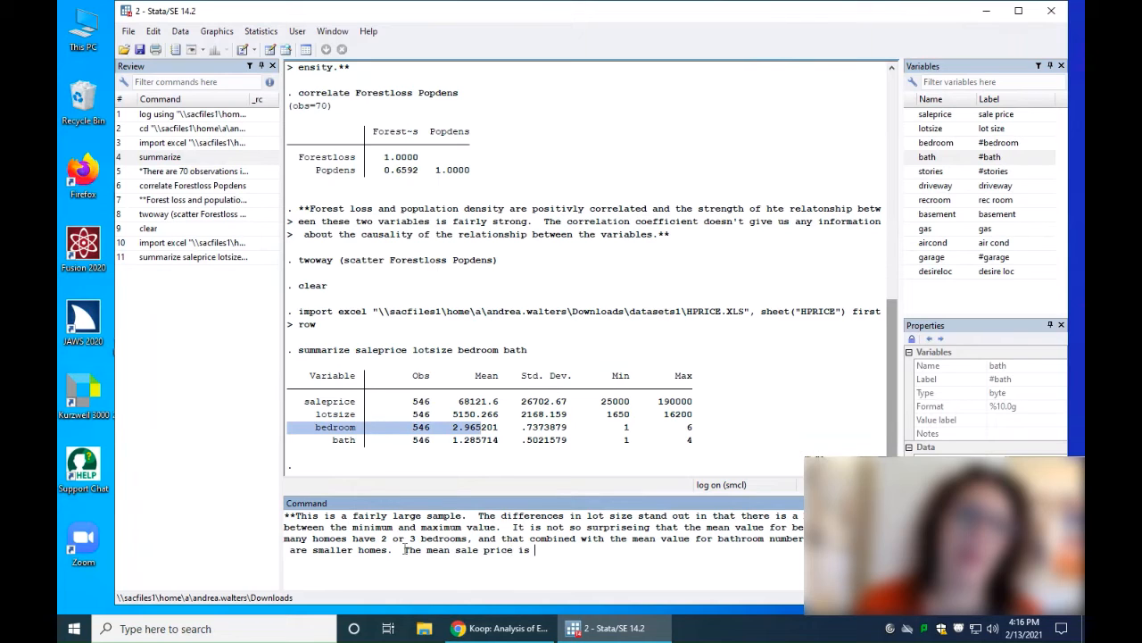
text($6,)
key(BackSpace)
text(8,121.60.*)
key(Return)
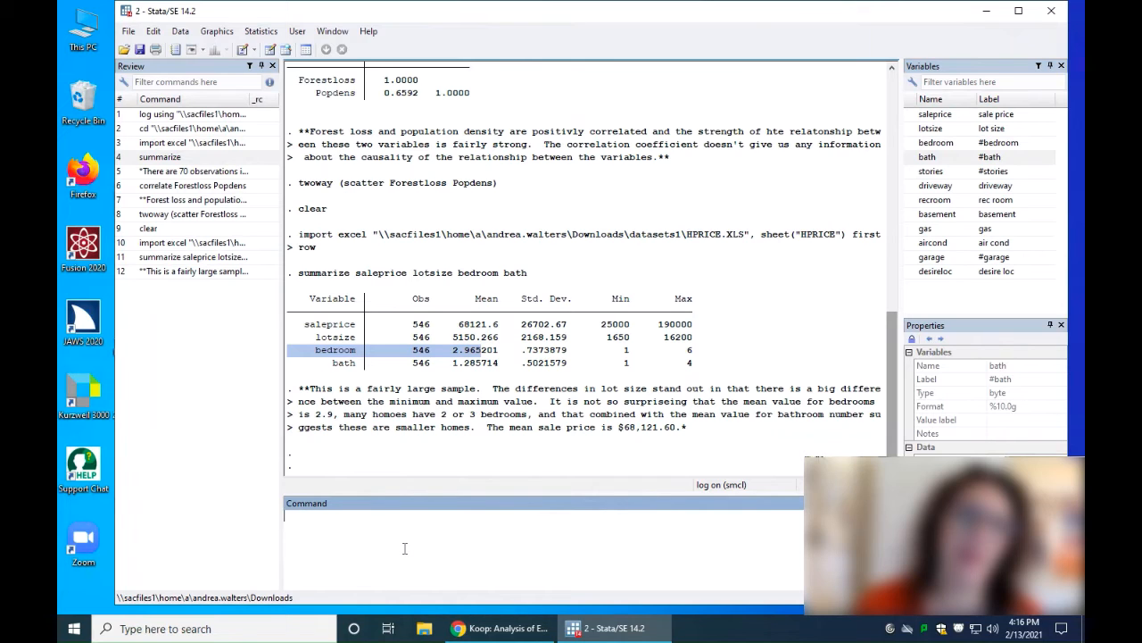
- Run 'corr saleprice lotsize bedroom bath' to get the correlation matrix
text(corr saleprice lotsize b)
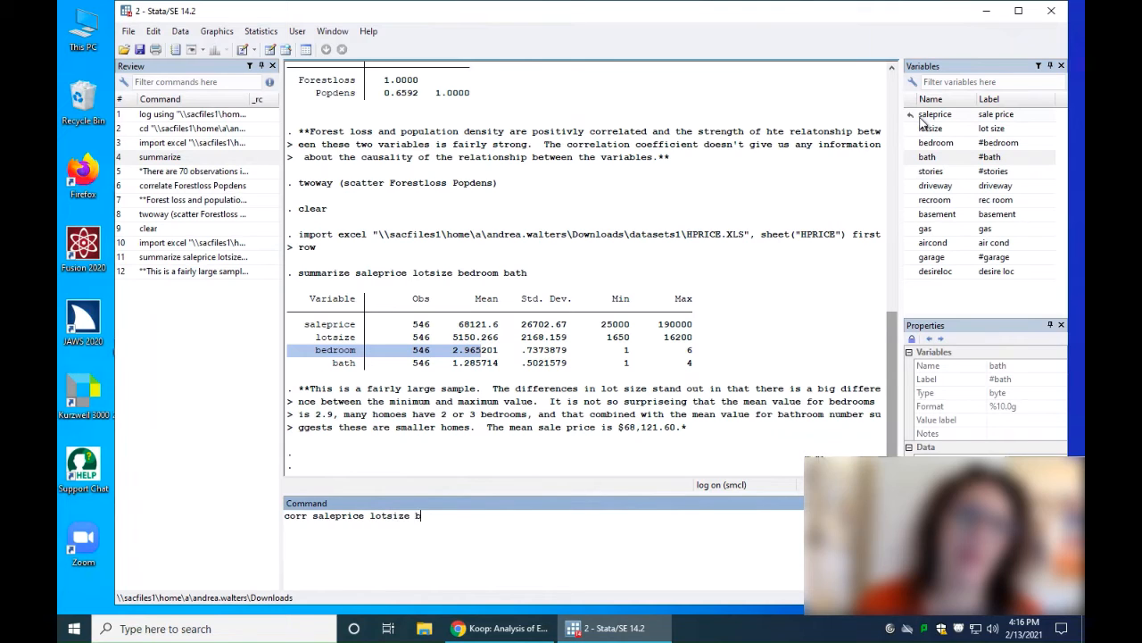
text(edrom)
key(BackSpace)
text(om bath)
key(Return)
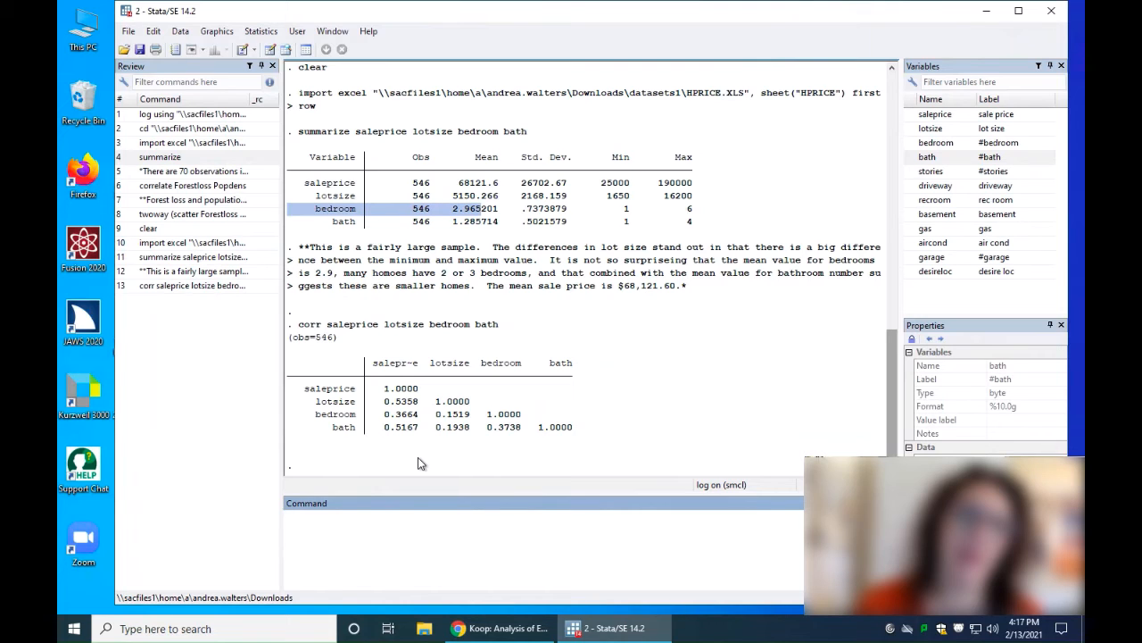
- Log a ** comment: lot size strongly and positively correlates with sale price; bedroom and bath correlations weaker but positive
text(**)
text(The correlation between lot size and sal)
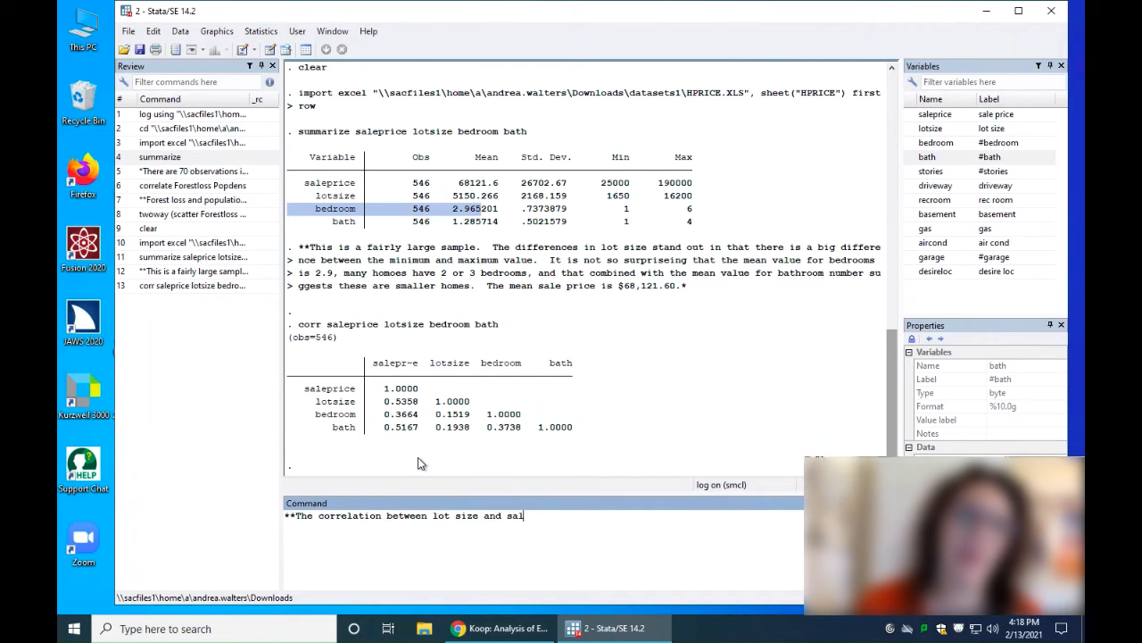
text(e price is strong and positive, a)
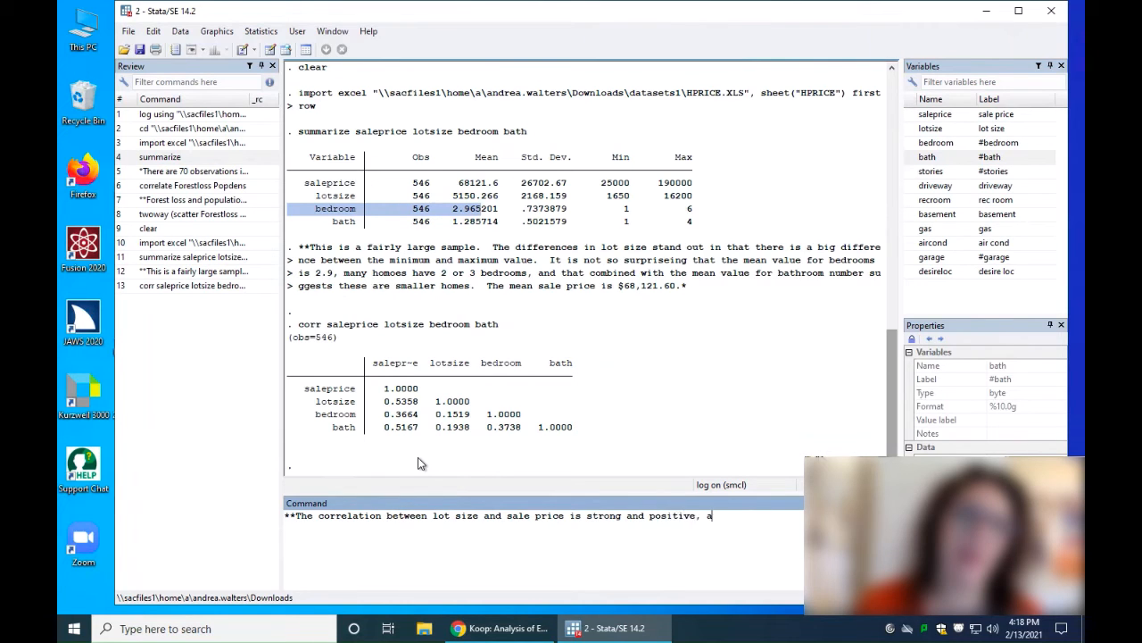
text(s is the correlat between bath)
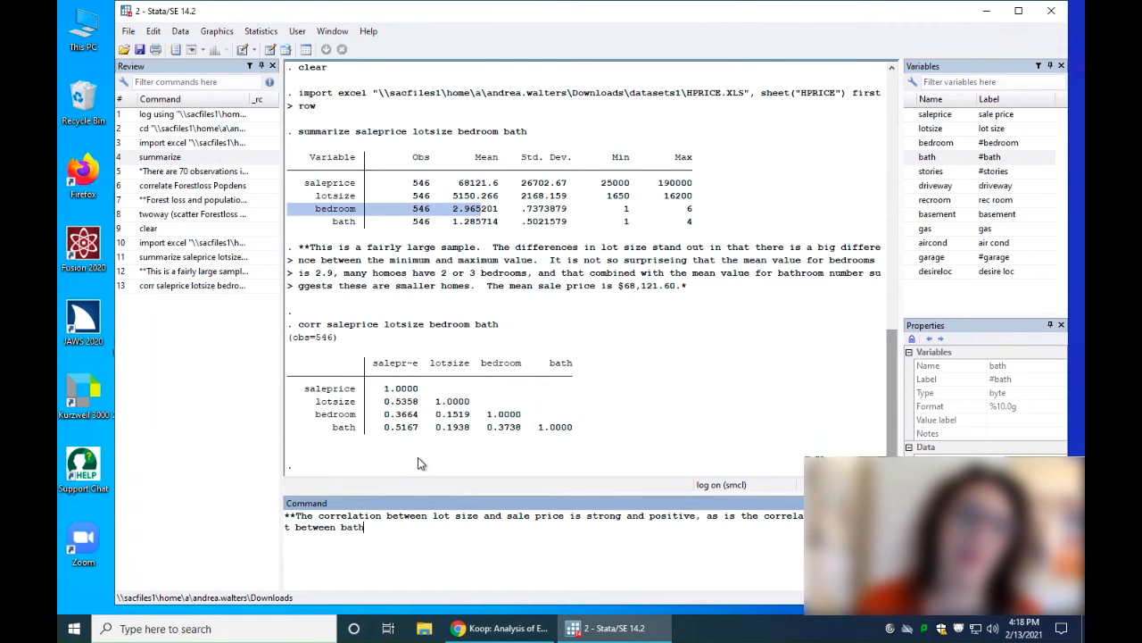
text(room number and sale price.)
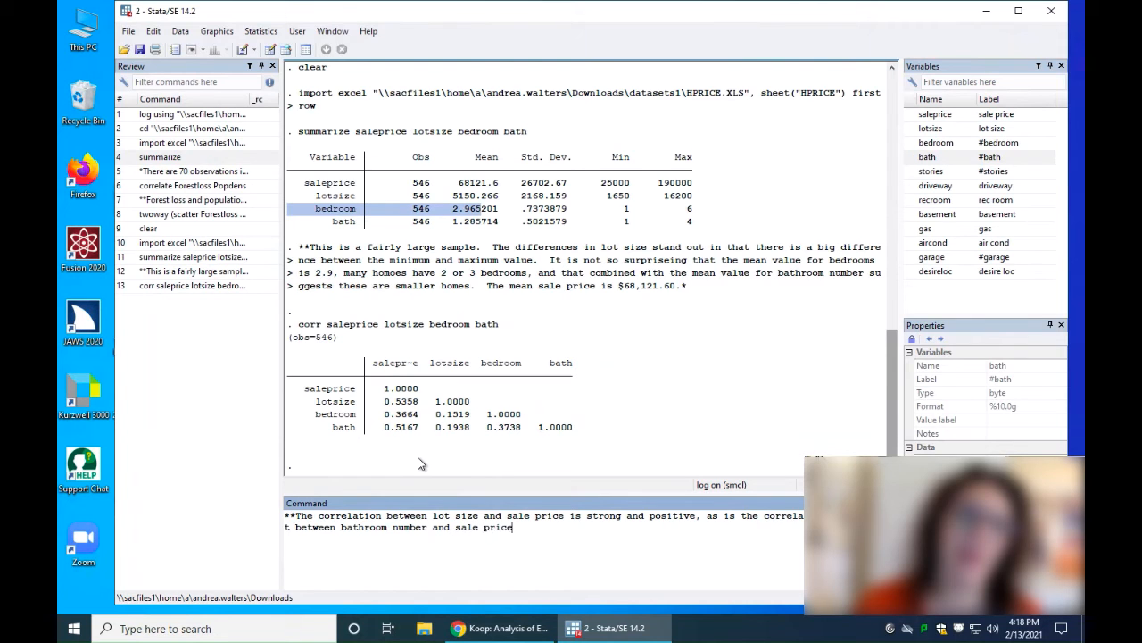
text(correlation between lotsize and )
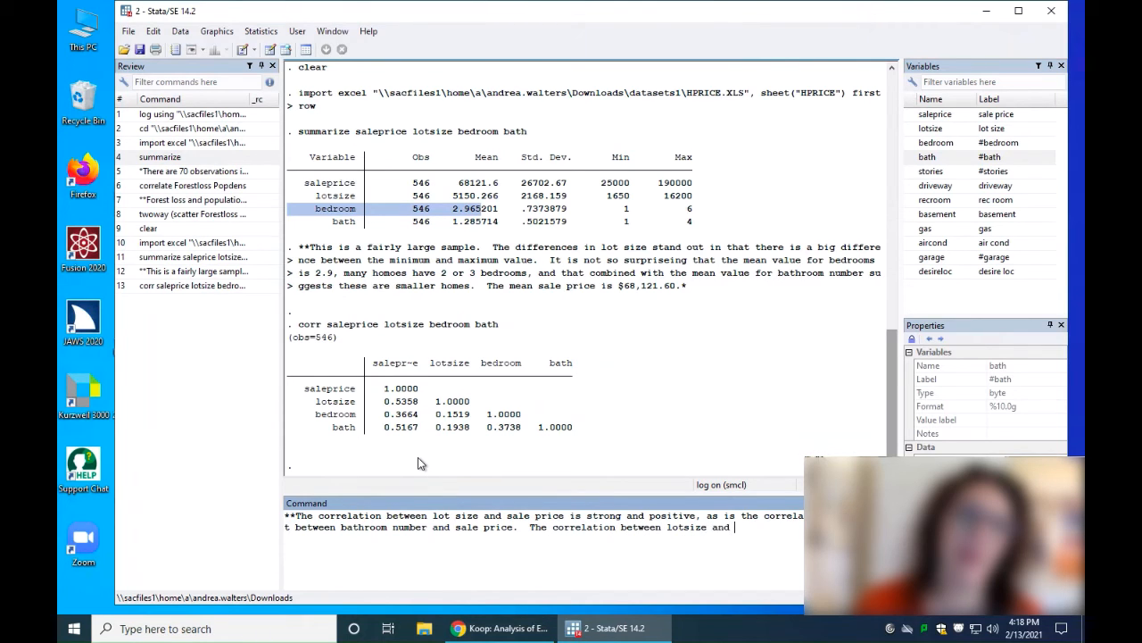
text(be)
text(droom)
text(, and)
text(throom)
text(, respectiv)
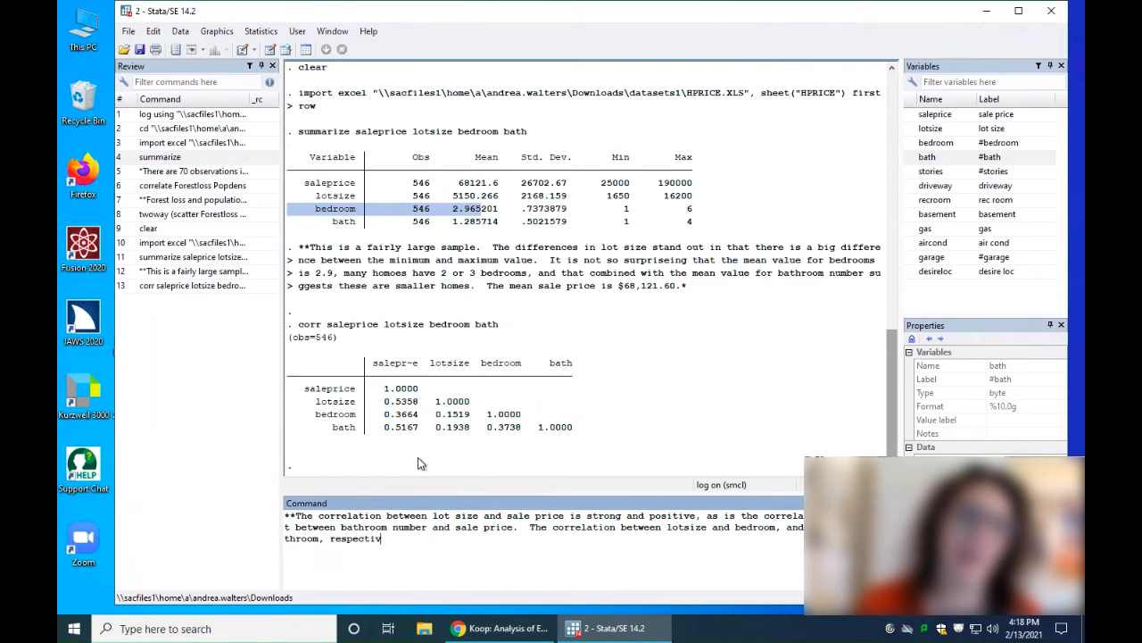
text(ly, are failry)
key(BackSpace)
key(BackSpace)
key(BackSpace)
key(BackSpace)
text(rly weak, but stil)
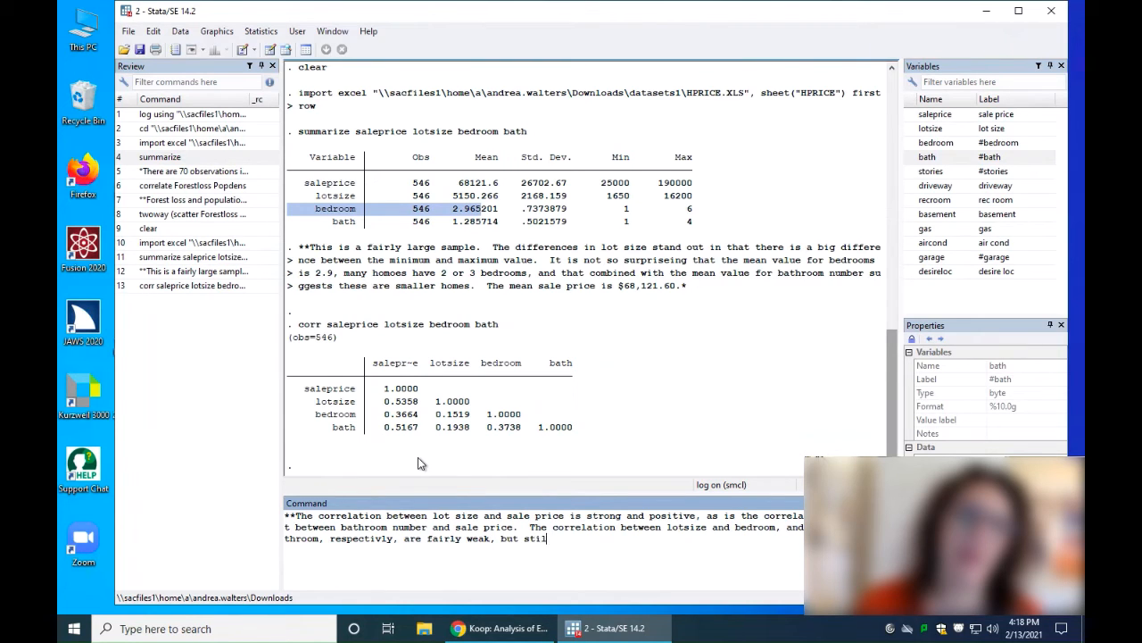
text(l postive,)
key(BackSpace)
key(BackSpace)
key(BackSpace)
key(BackSpace)
key(BackSpace)
key(BackSpace)
key(BackSpace)
text(itive.*)
key(Return)
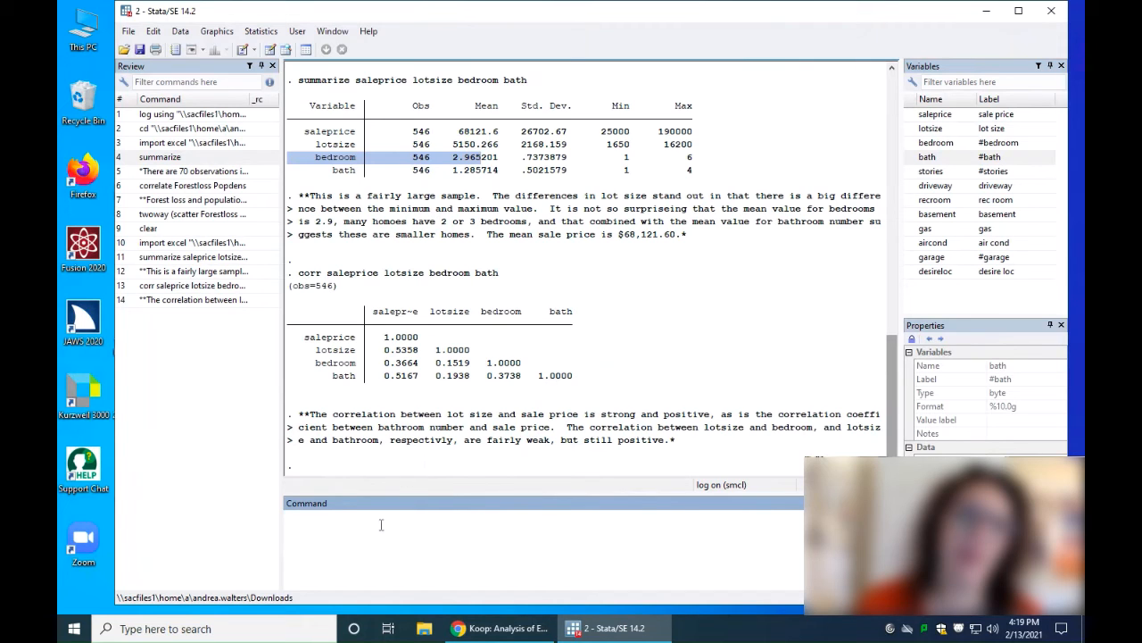
- Run twoway (scatter saleprice lotsize) (lfit saleprice lotsize) to plot sale price against lot size with a fitted line
text(scatt)
key(BackSpace)
key(BackSpace)
key(BackSpace)
key(BackSpace)
key(BackSpace)
text(twoway (scatter)
double_click(920, 116)
double_click(920, 129)
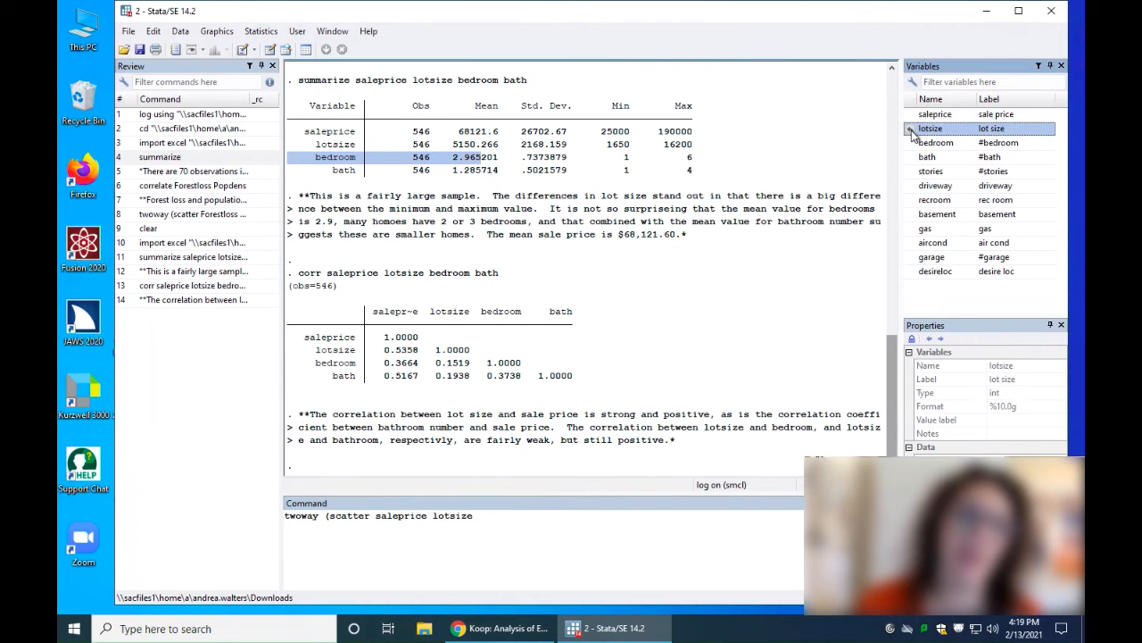
click(698, 8)
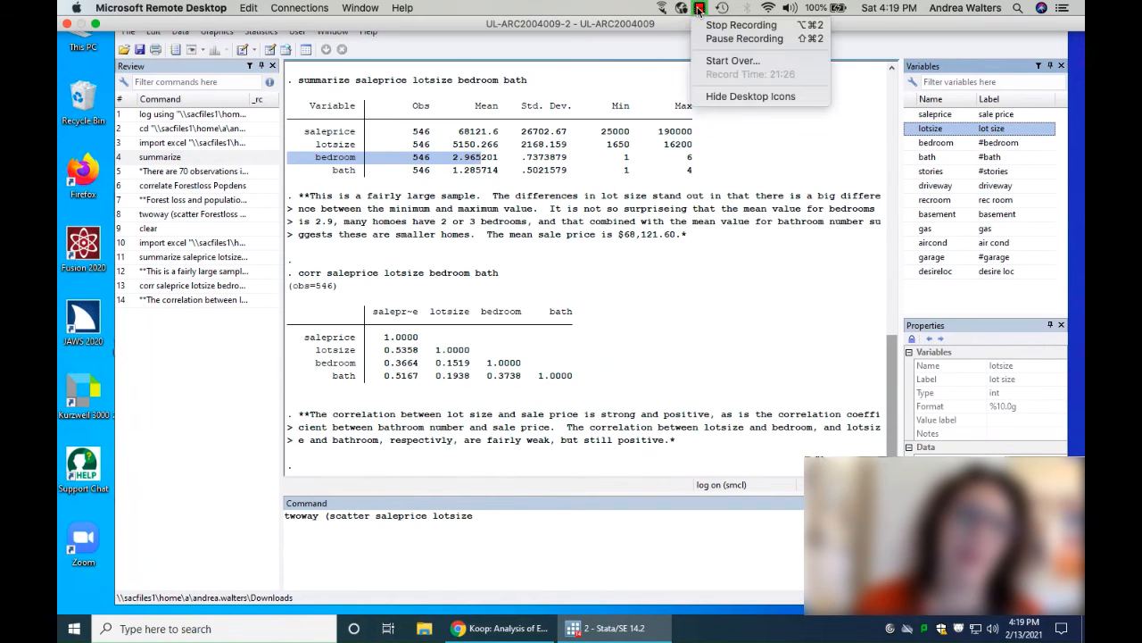
click(709, 38)
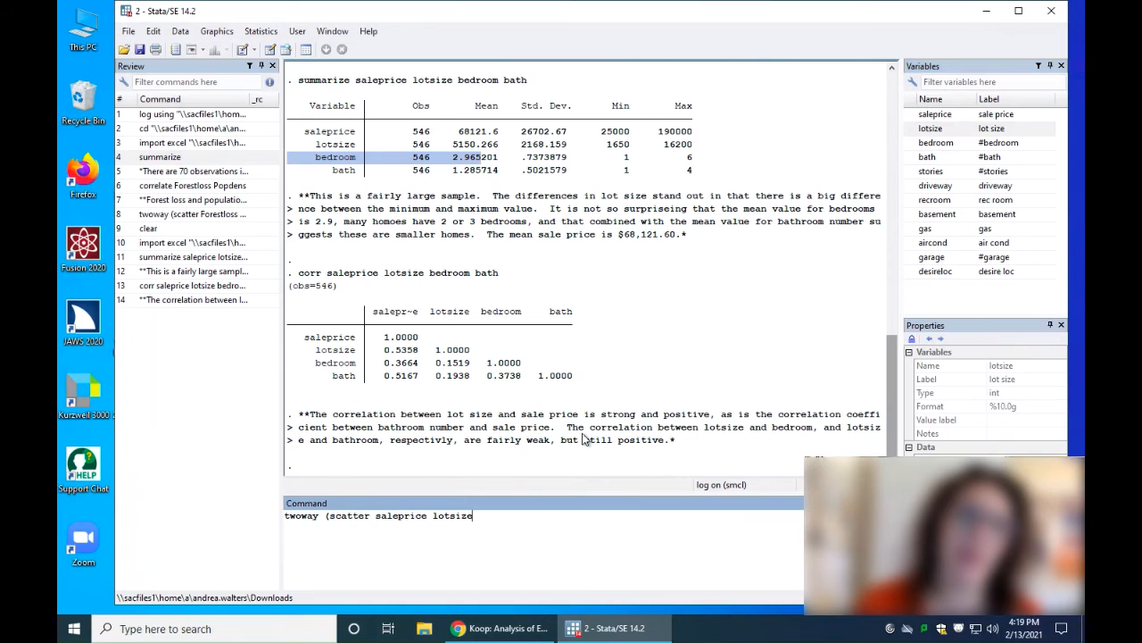
text() (lfit)
double_click(914, 116)
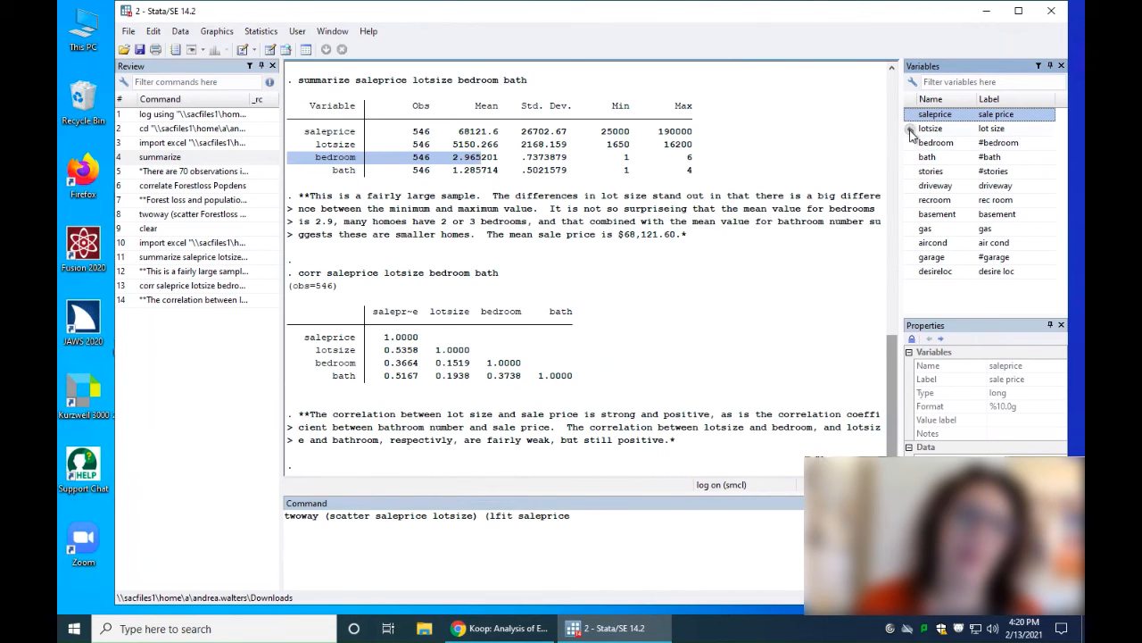
double_click(912, 130)
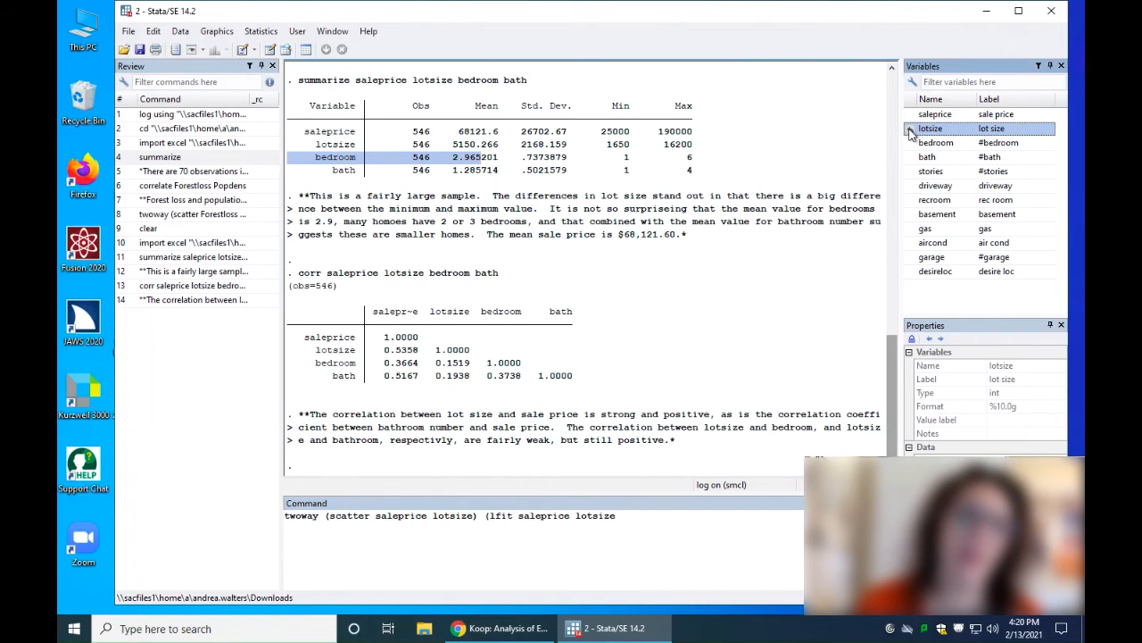
text())
key(Return)
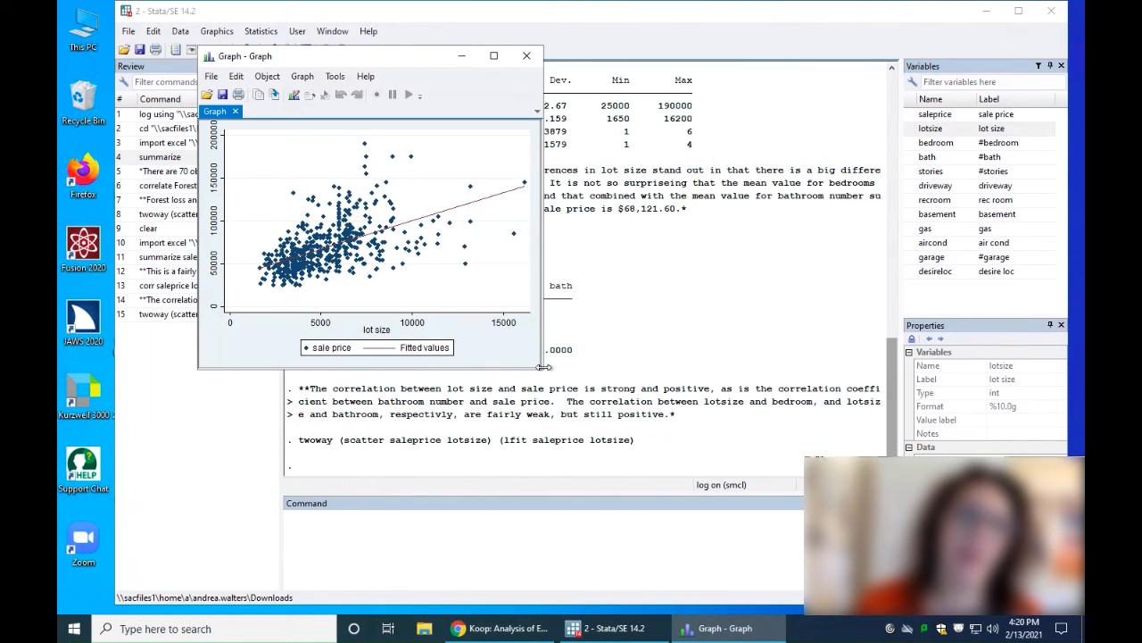
- Drag the graph window's corner to enlarge the sale price vs lot size plot, then open the Edit menu
drag(545, 374, 752, 519)
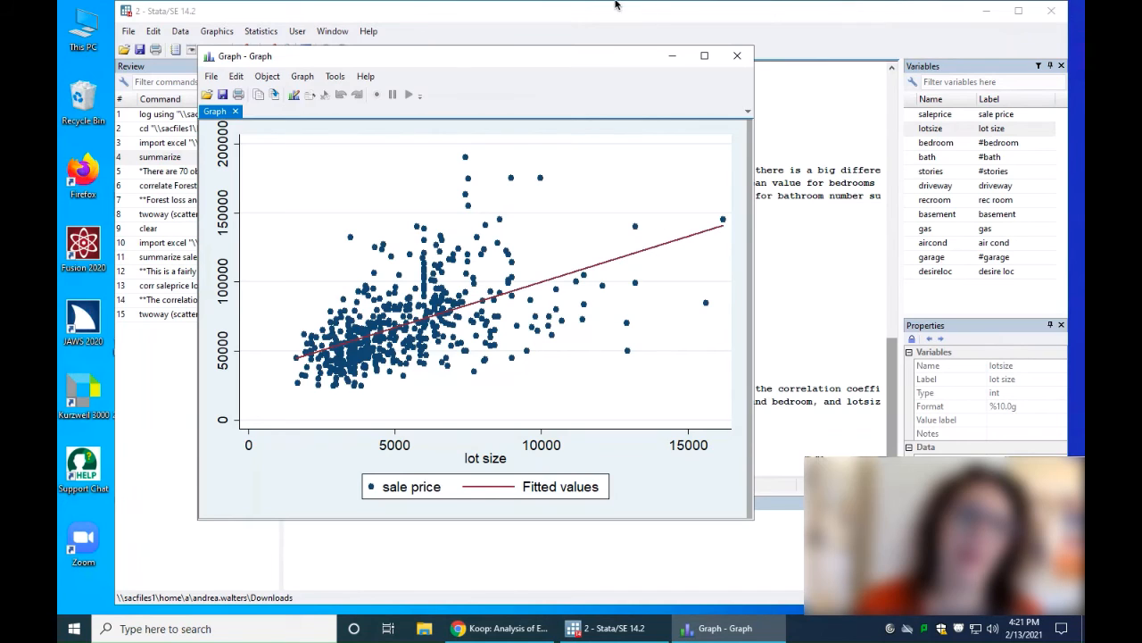
click(237, 77)
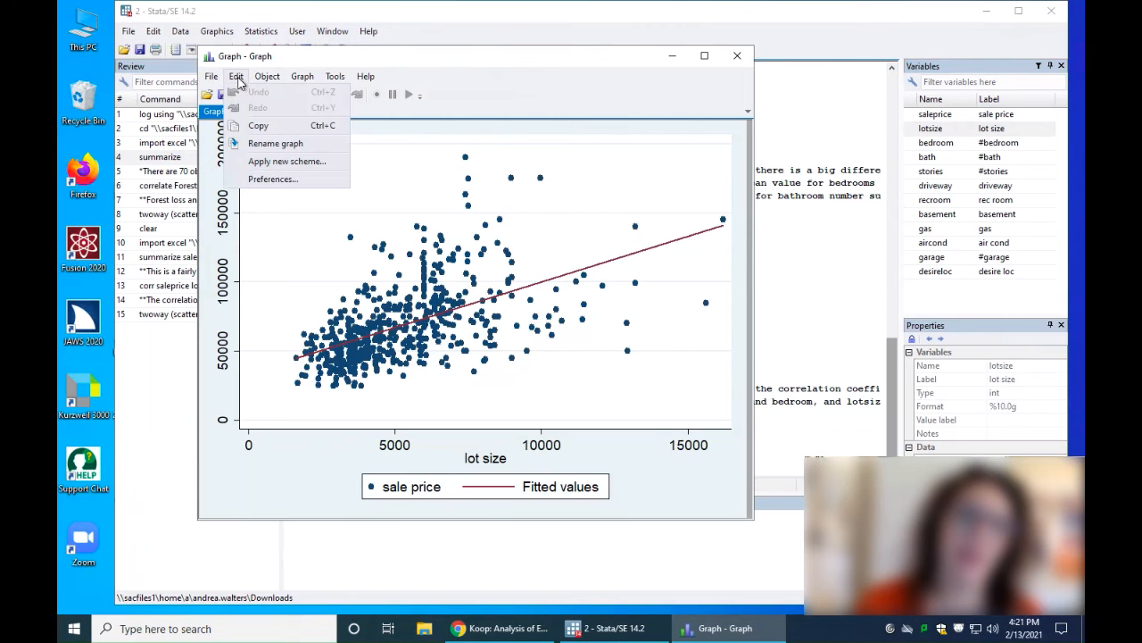
click(279, 144)
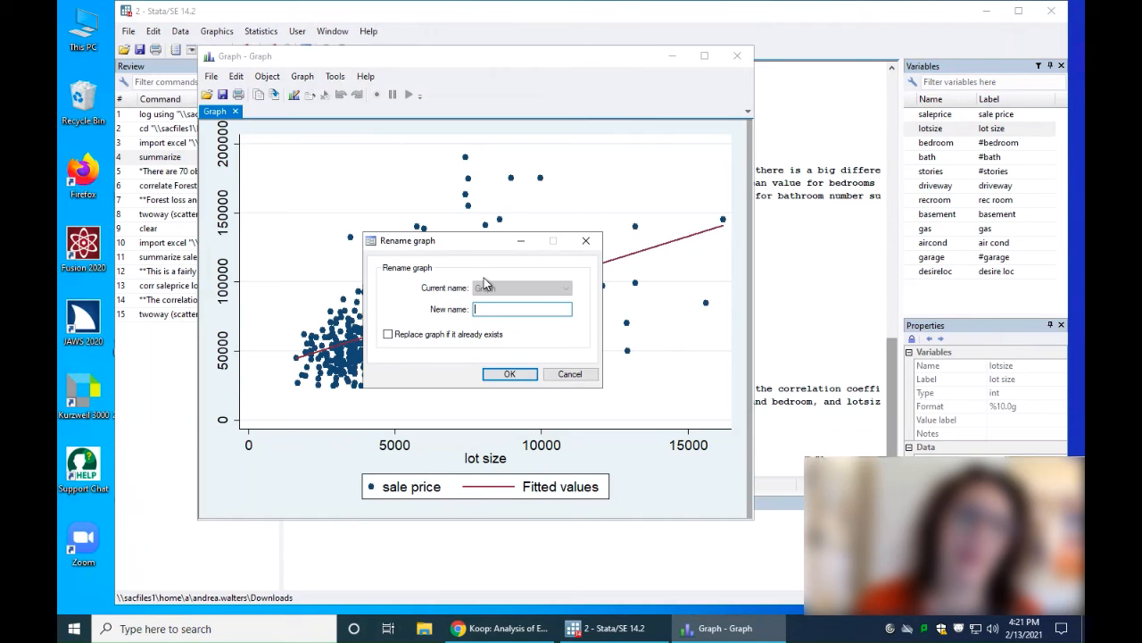
text(Canadian Home Prices)
click(508, 374)
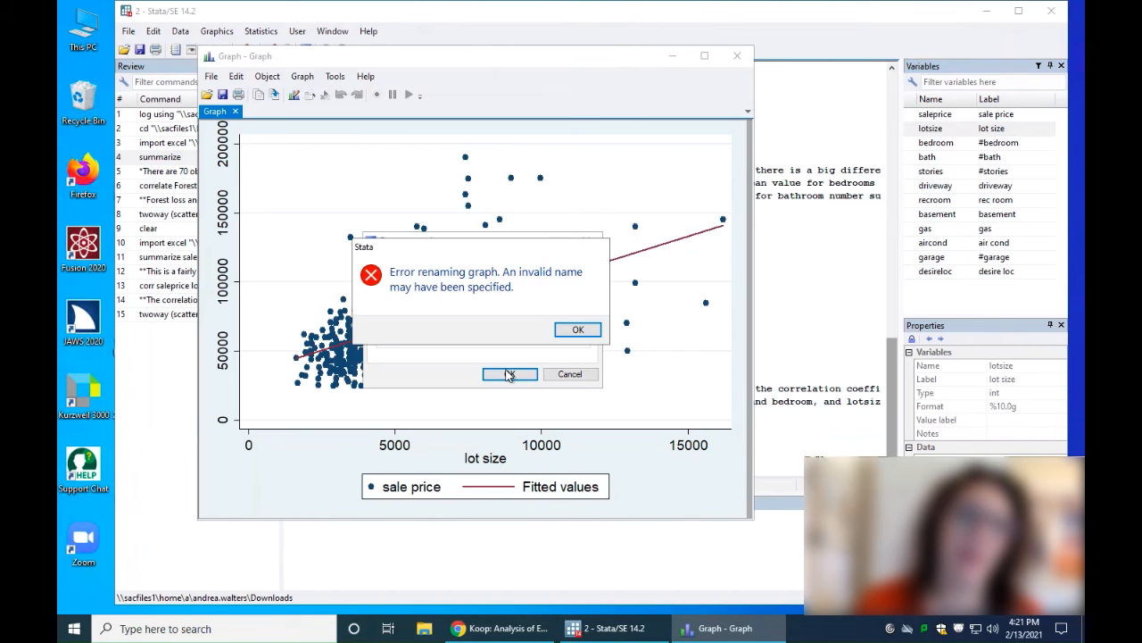
click(576, 330)
drag(568, 309, 442, 314)
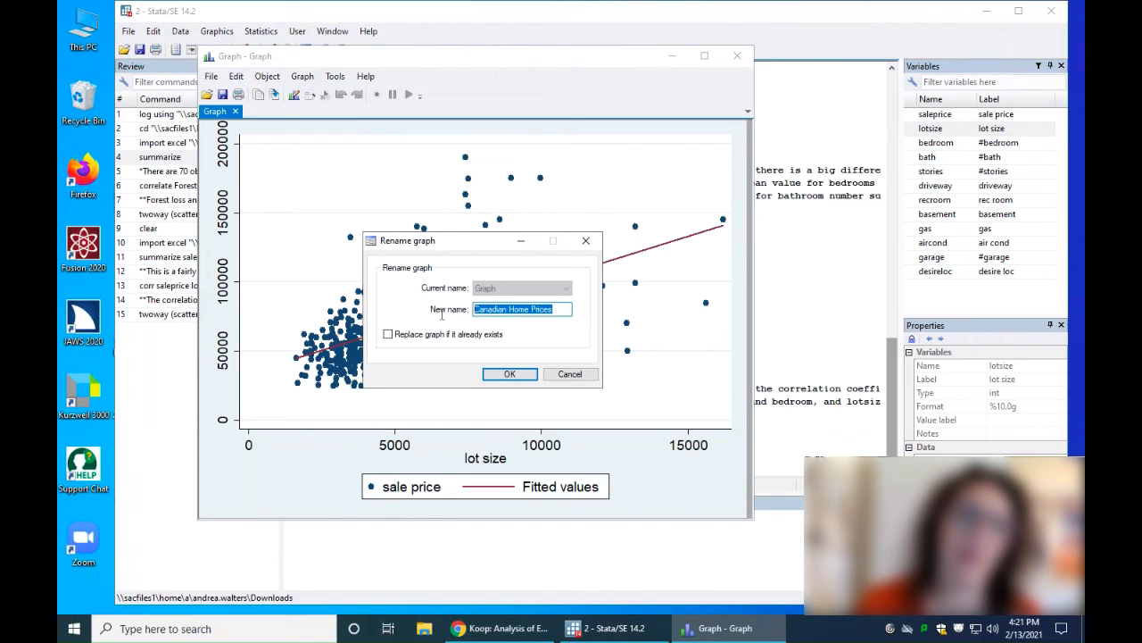
click(387, 336)
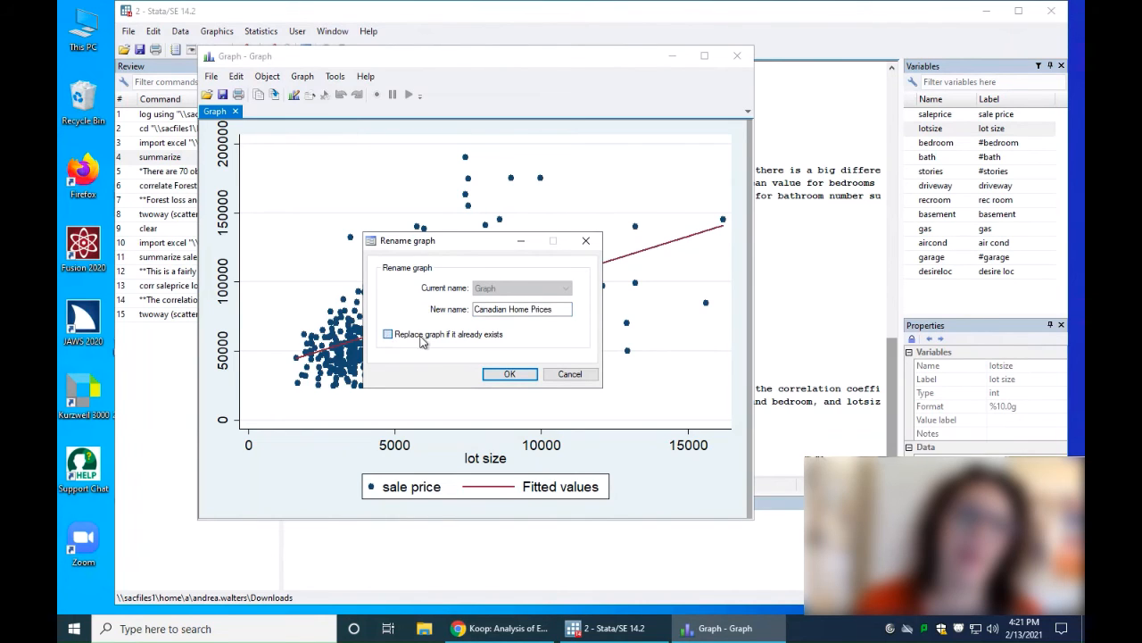
click(522, 374)
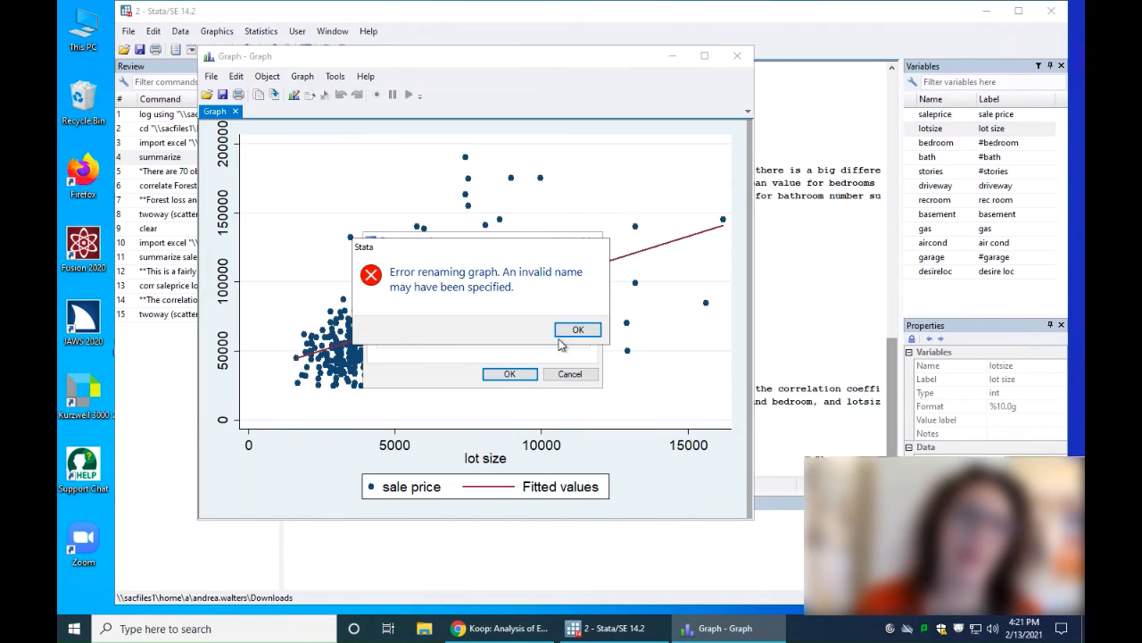
click(577, 331)
click(571, 375)
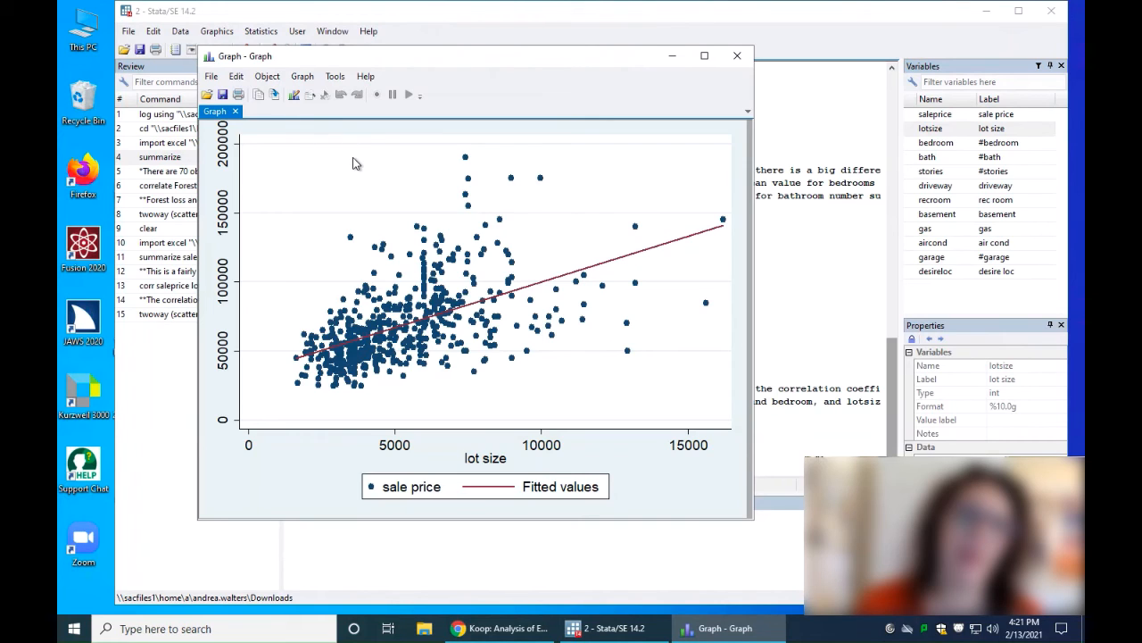
- Save the graph as Graph_02-13-2021.gph in Downloads and close the graph window
click(225, 96)
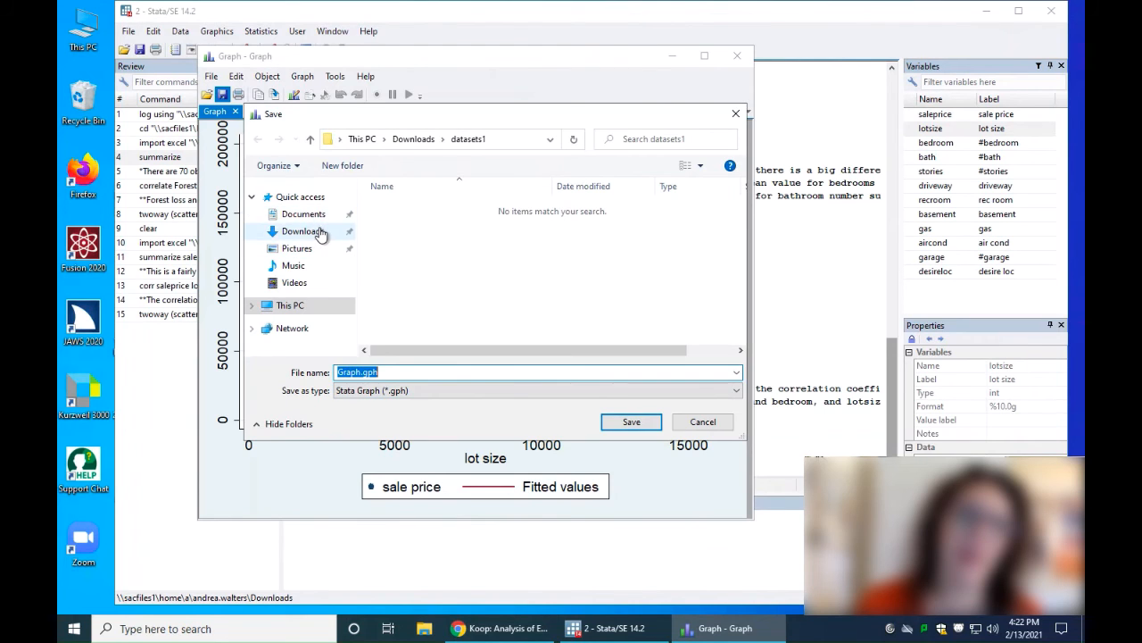
click(320, 233)
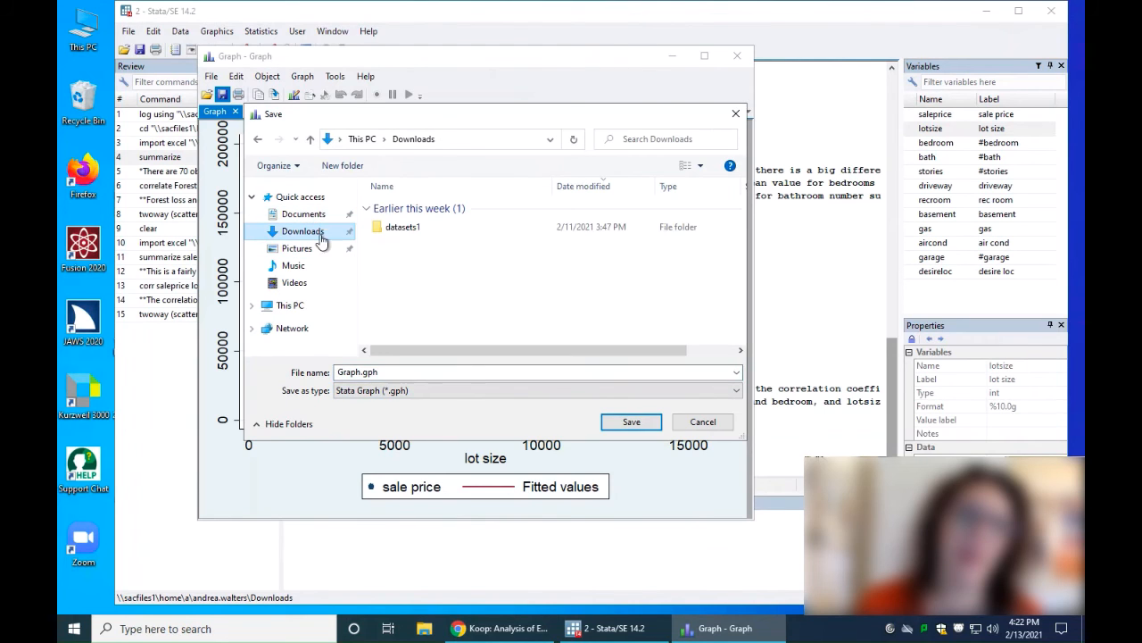
click(360, 375)
click(360, 375)
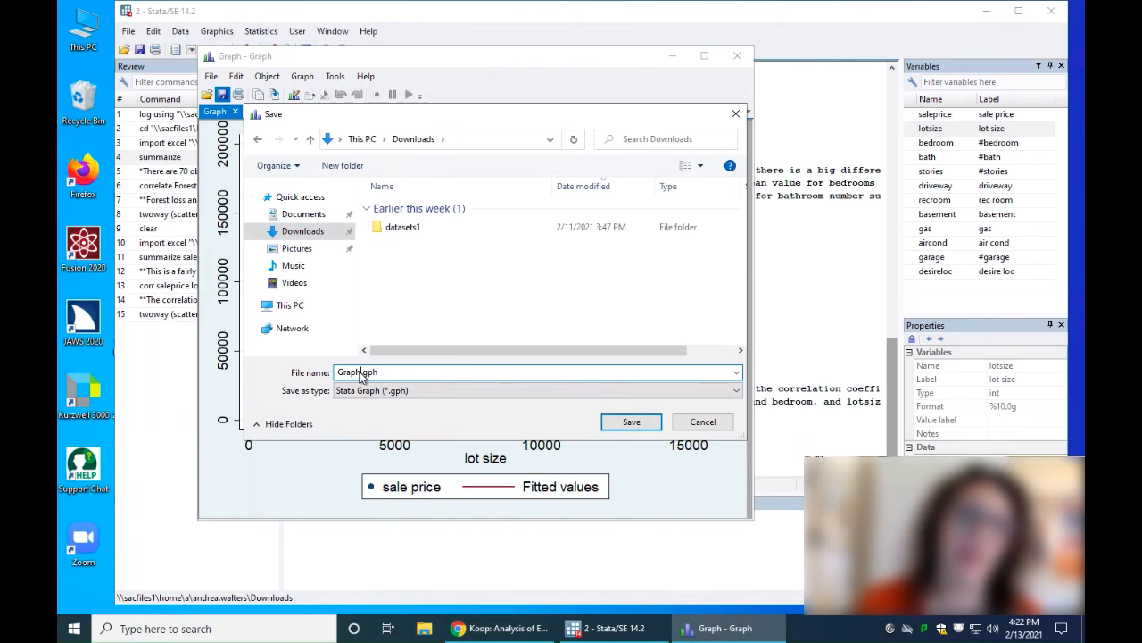
text(_02-13-2021)
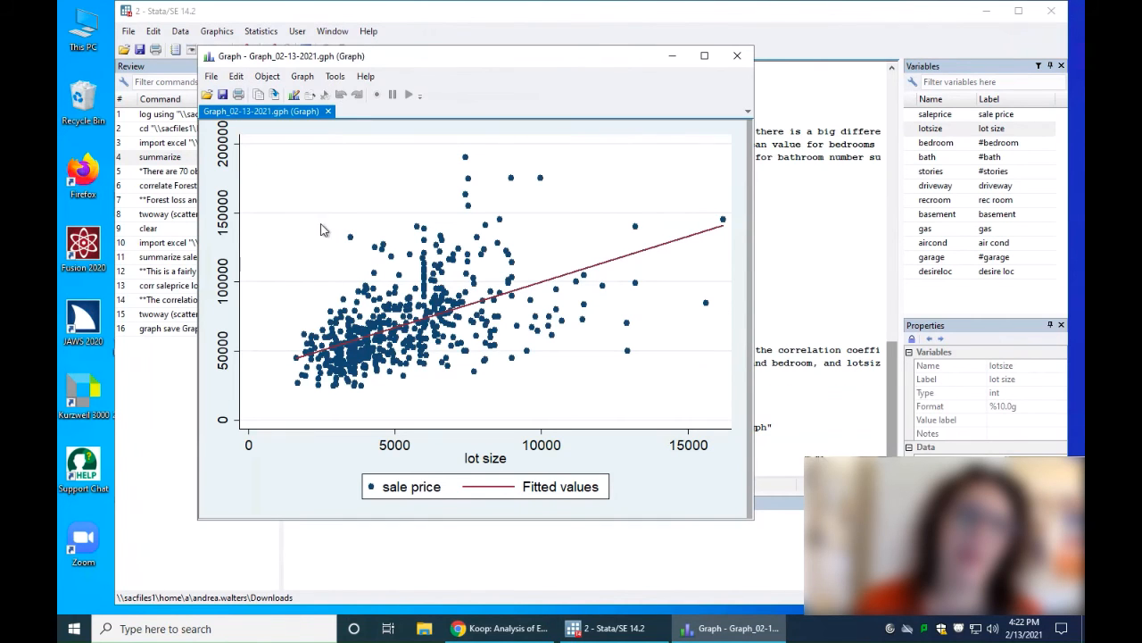
click(737, 57)
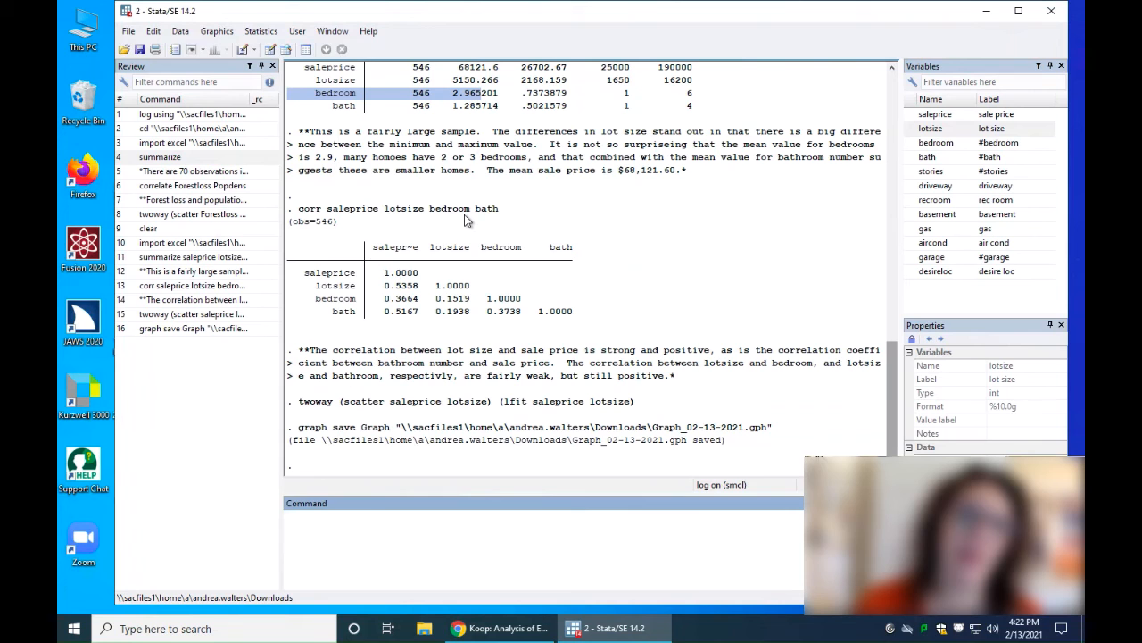
- Scroll back through the results, then bring up the options for the current log
click(464, 214)
scroll(468, 196, up, 3)
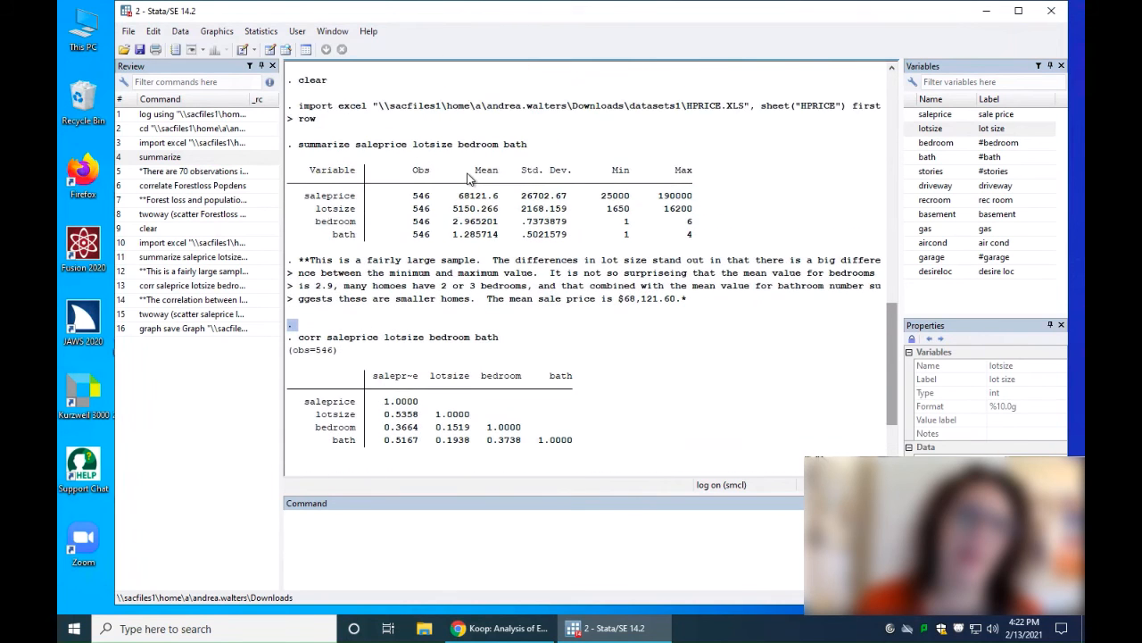
scroll(469, 179, up, 1)
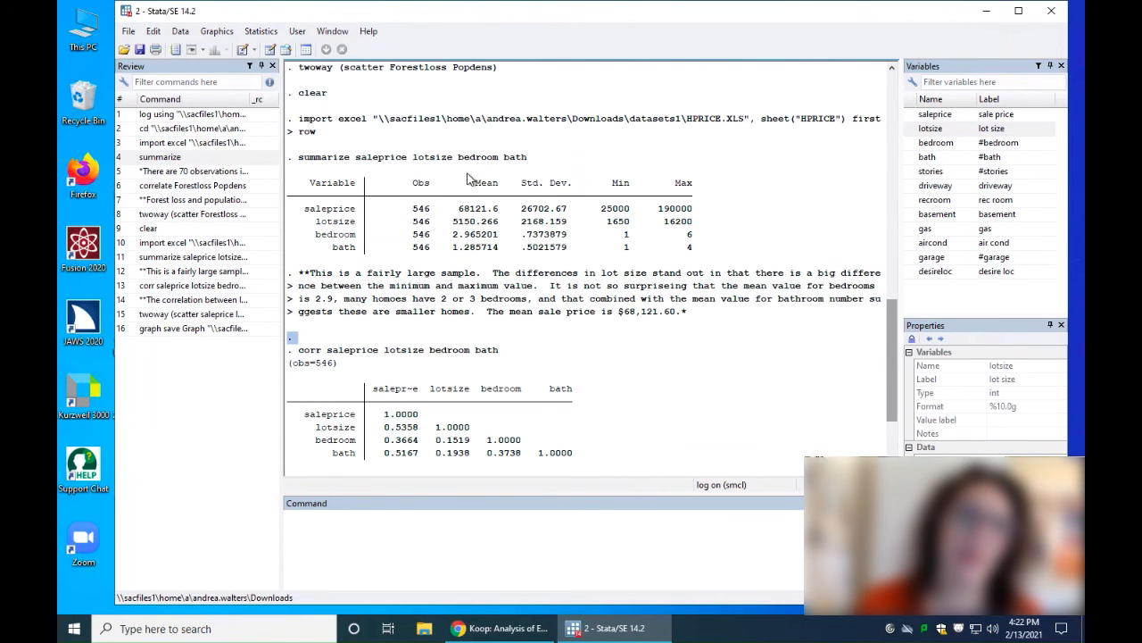
scroll(388, 188, up, 1)
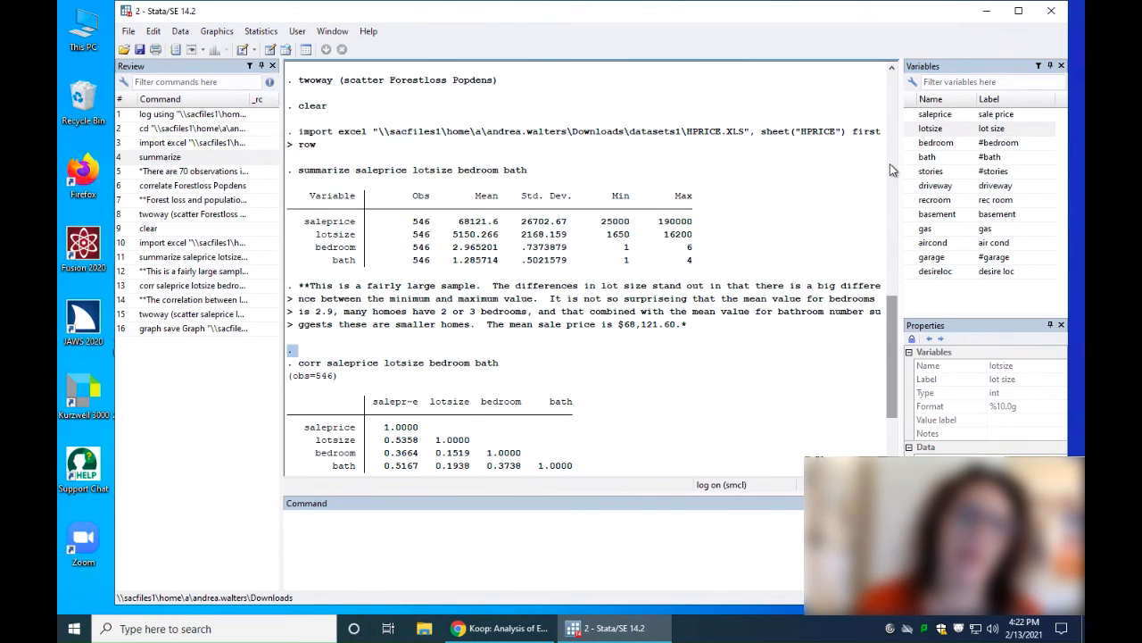
click(748, 551)
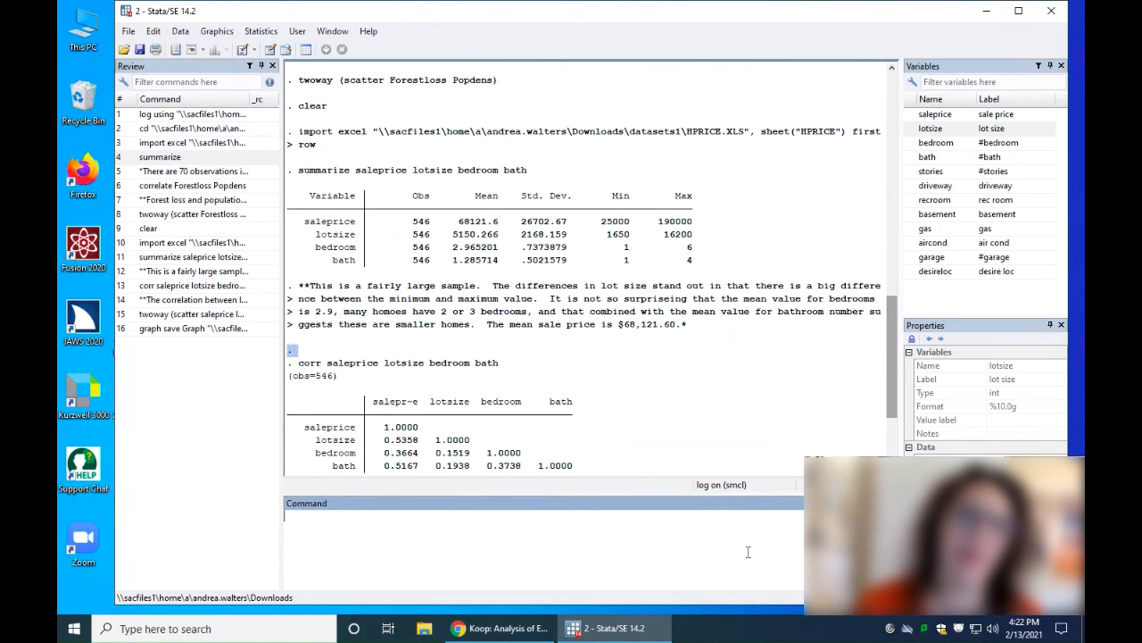
mouse_move(221, 4)
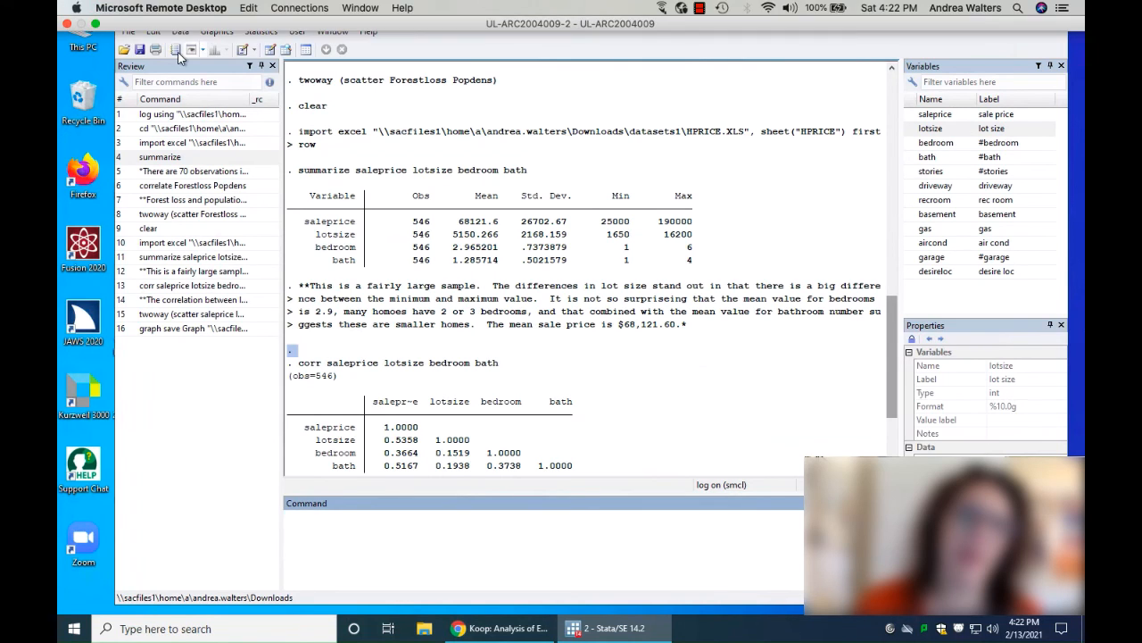
click(177, 51)
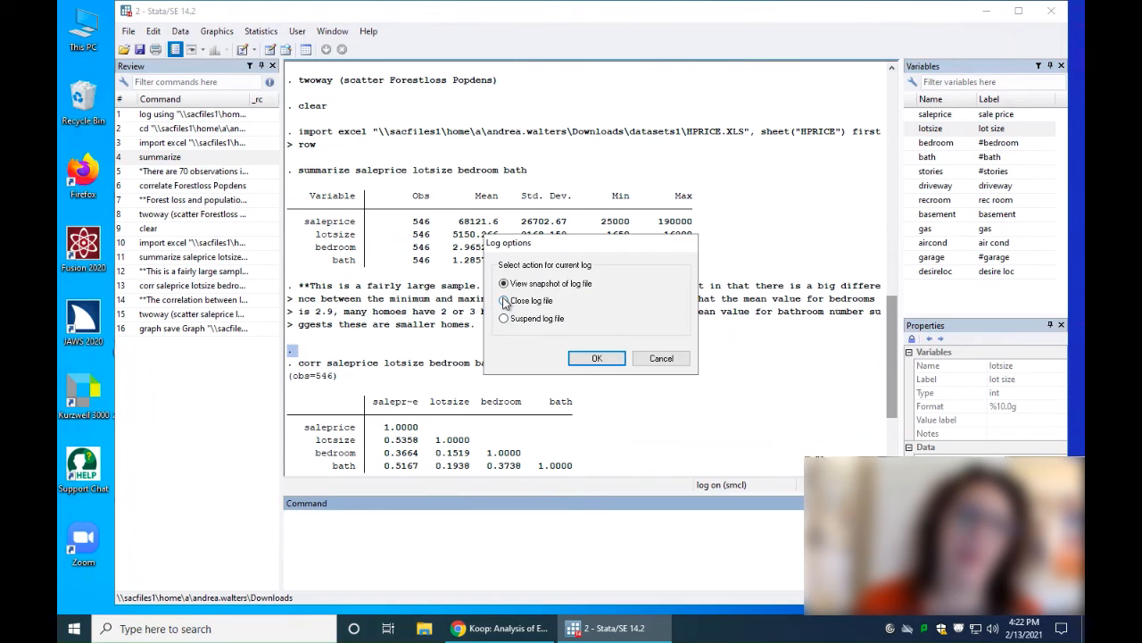
- View and scroll a snapshot of the current log, then reopen log options and cancel, keeping logging on
click(595, 360)
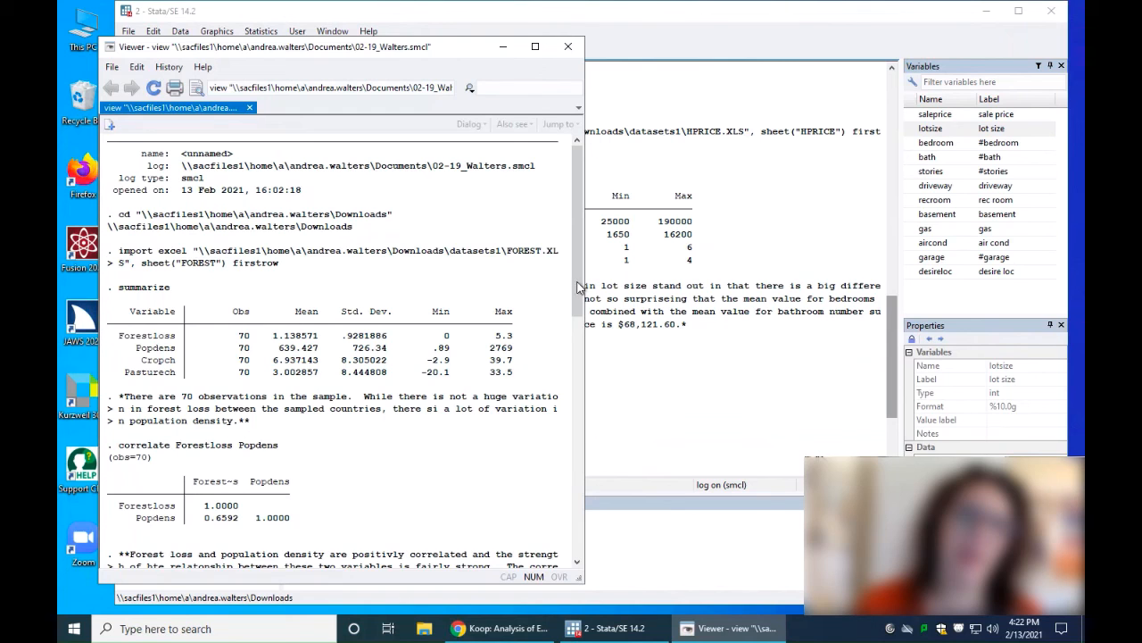
drag(582, 289, 575, 584)
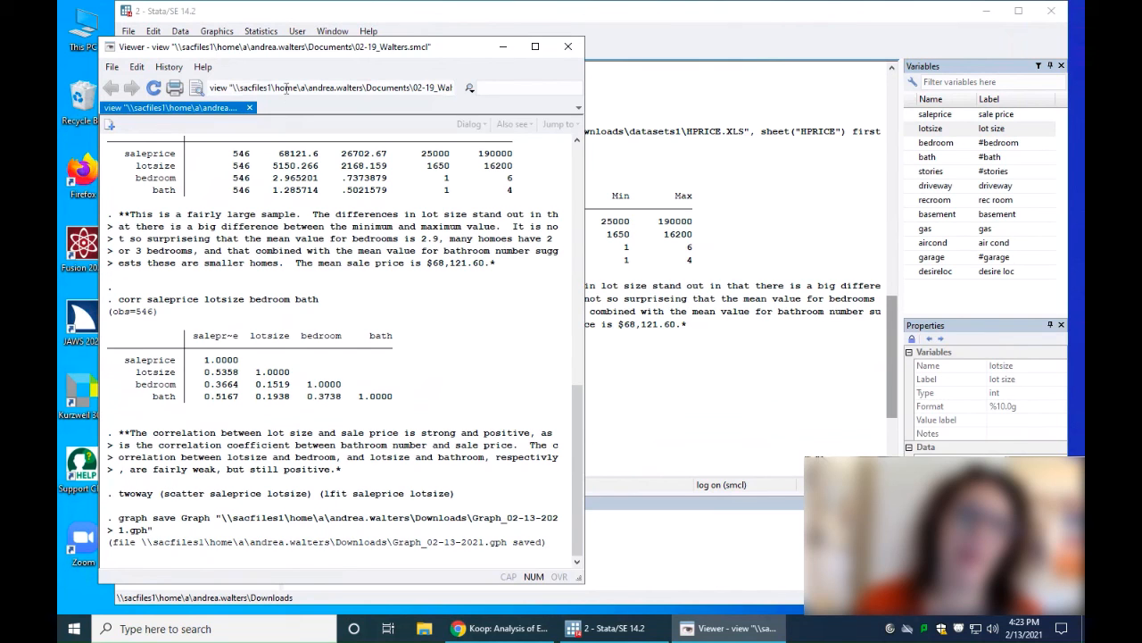
click(569, 46)
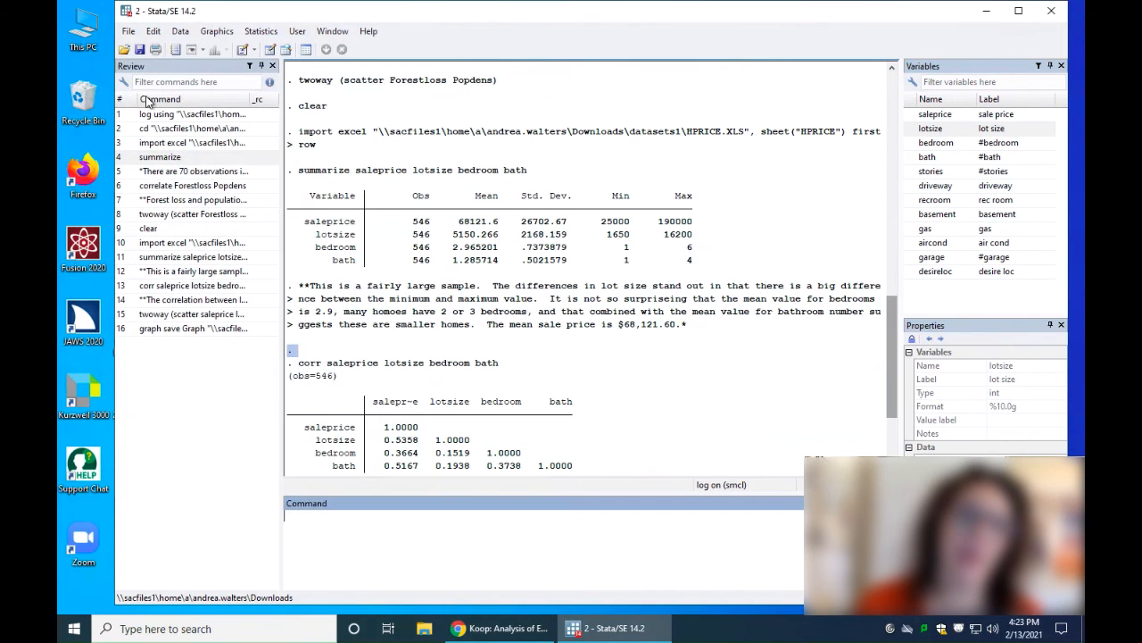
click(176, 49)
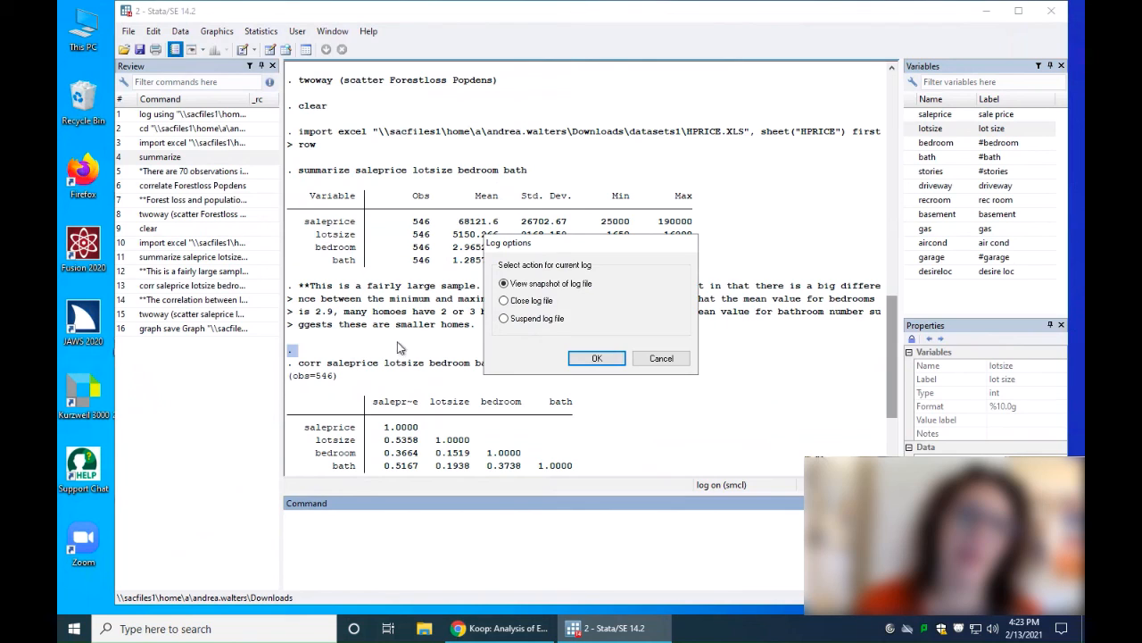
click(661, 361)
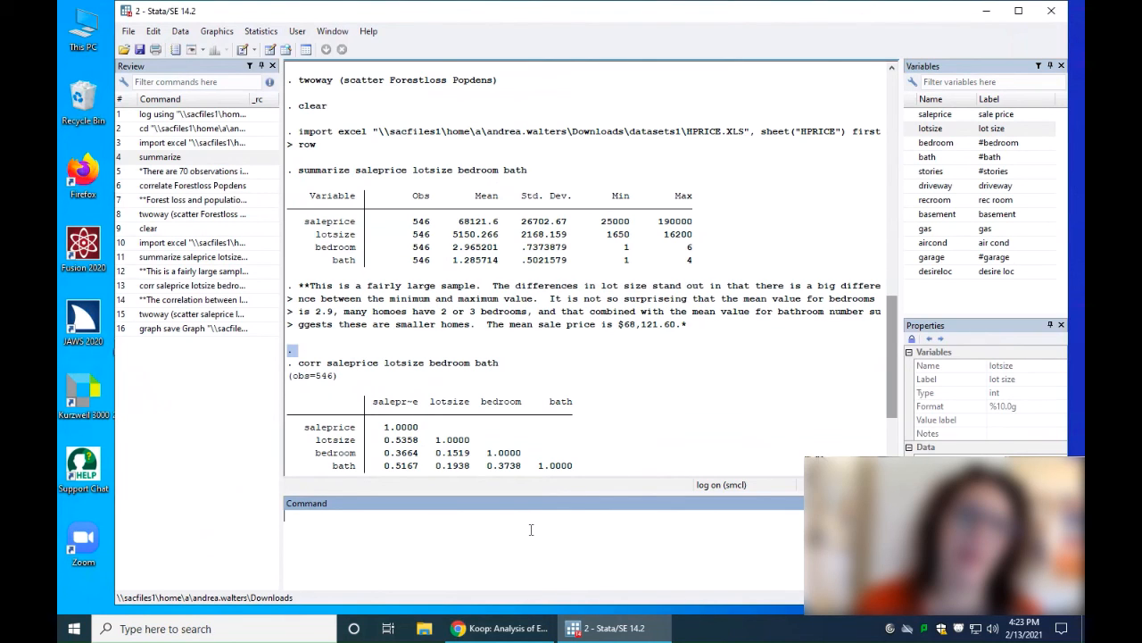
- Close the log file through the log options after the typed 'close log' command fails
text(close log)
key(Return)
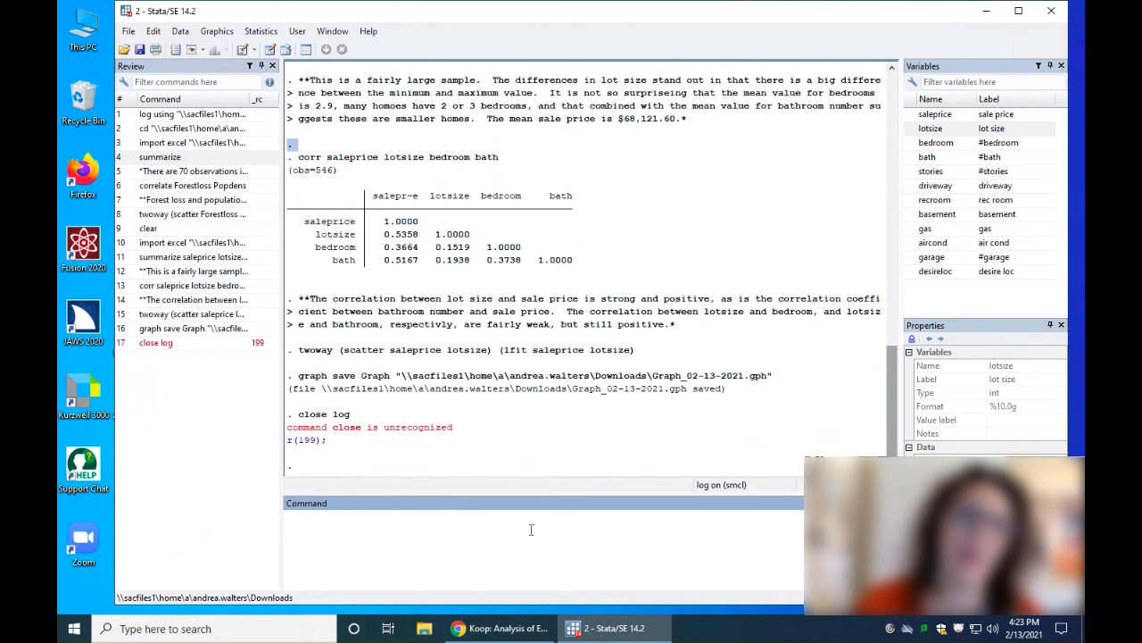
click(175, 51)
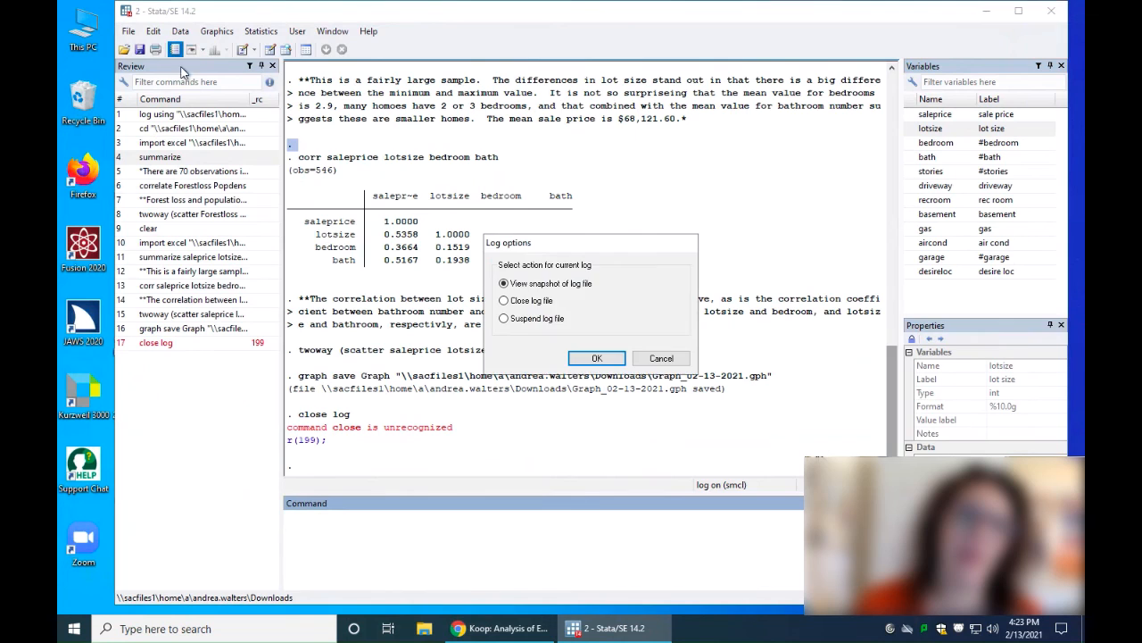
click(534, 302)
click(593, 360)
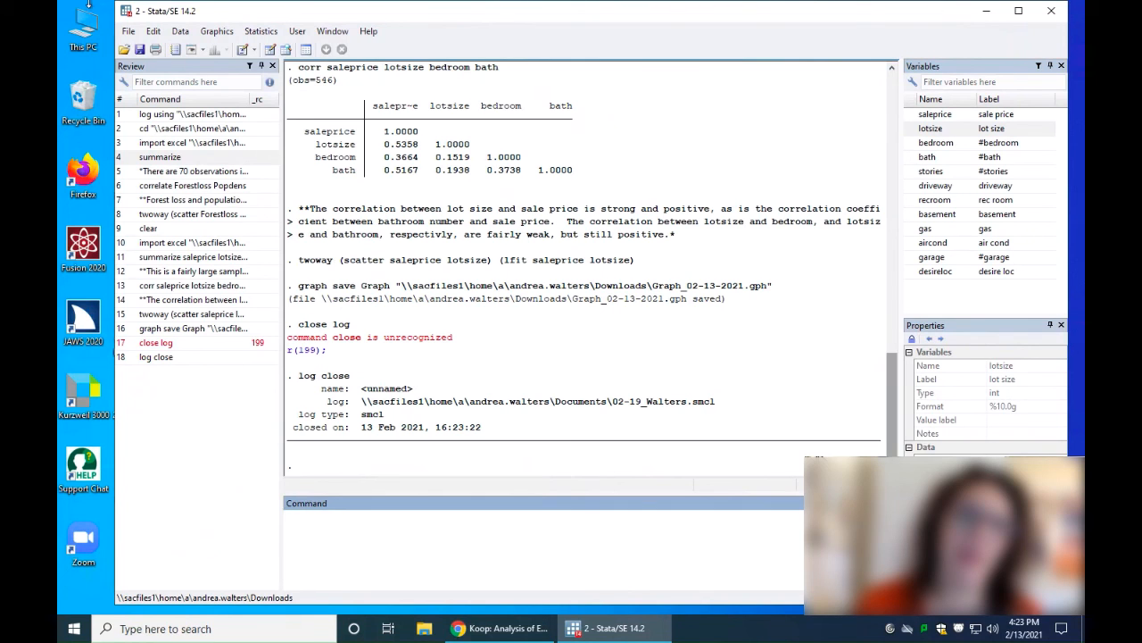
mouse_move(105, 7)
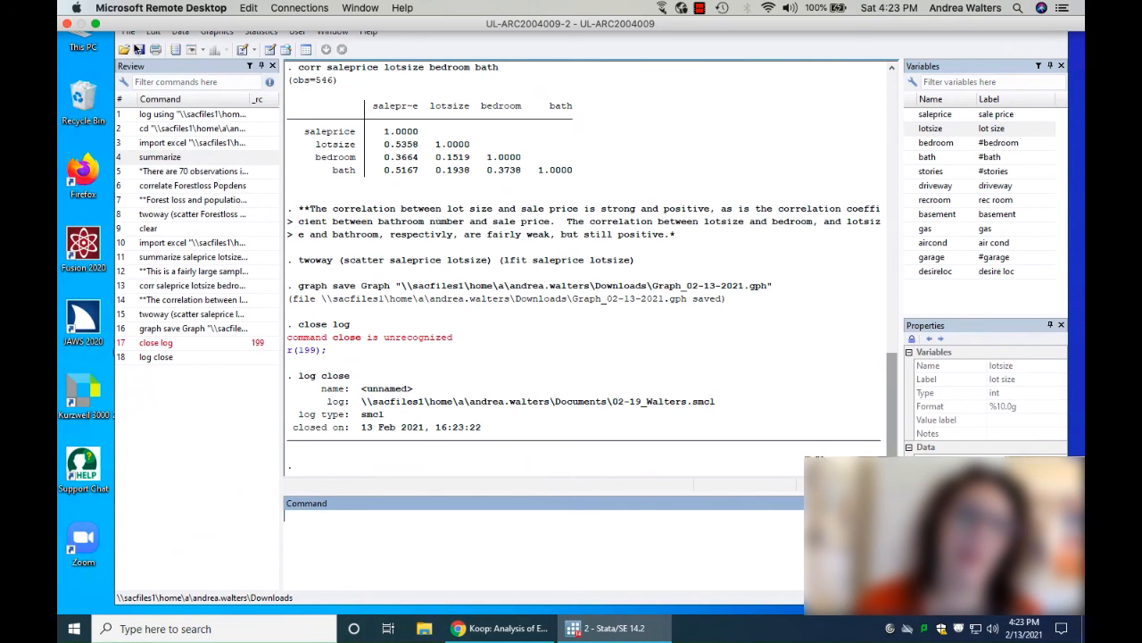
click(158, 67)
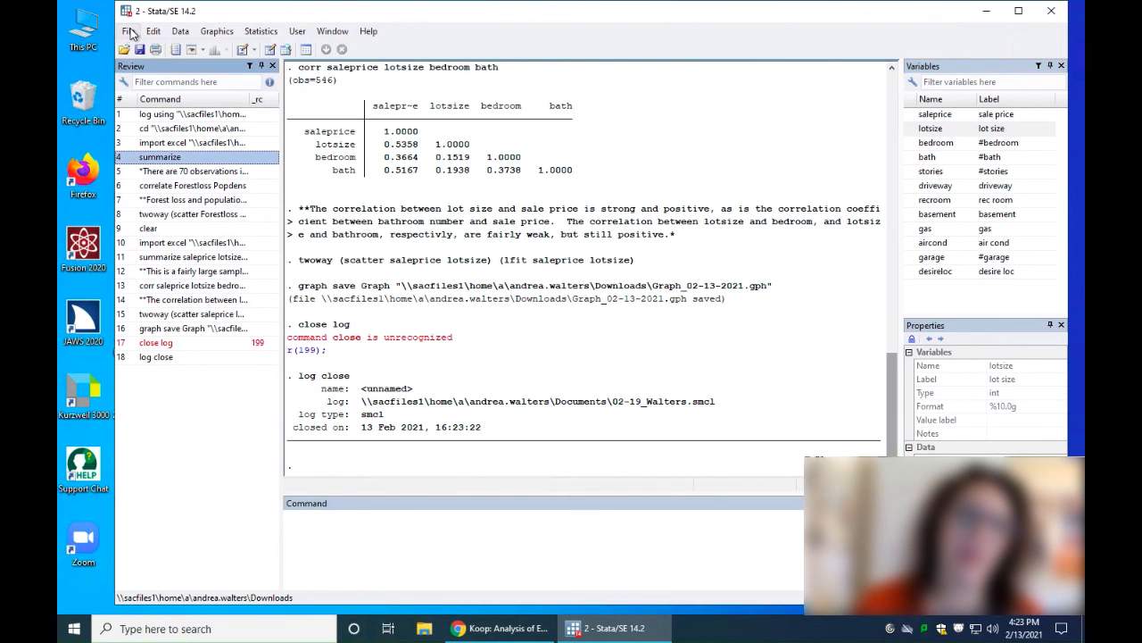
- Exit Stata from the File menu, choosing Don't save for the changed data in memory
click(134, 31)
click(150, 268)
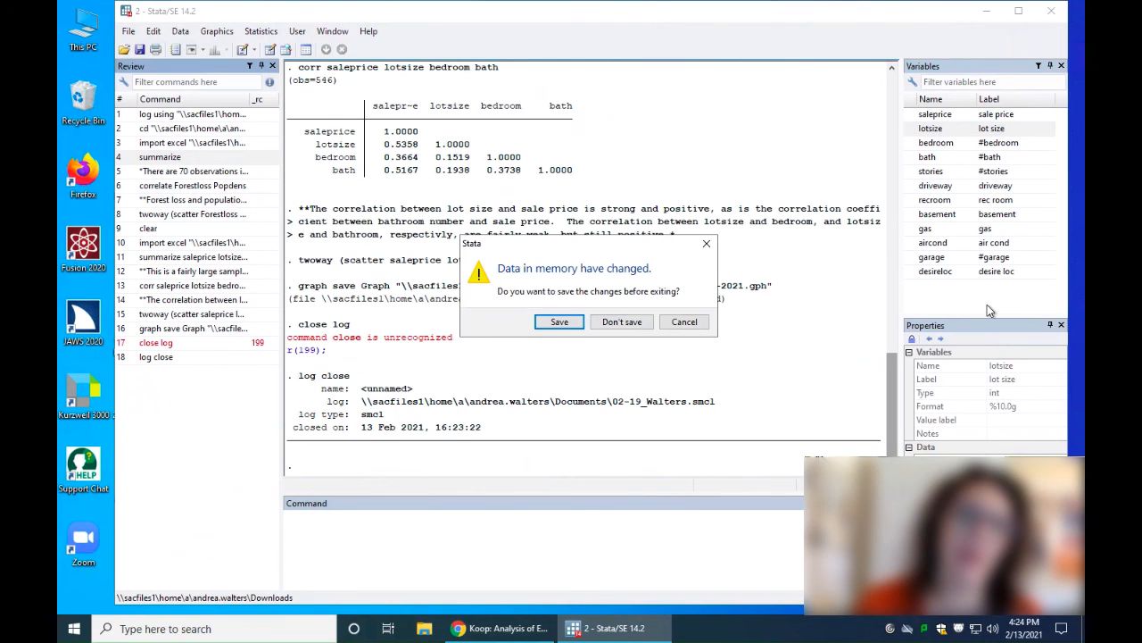
click(638, 326)
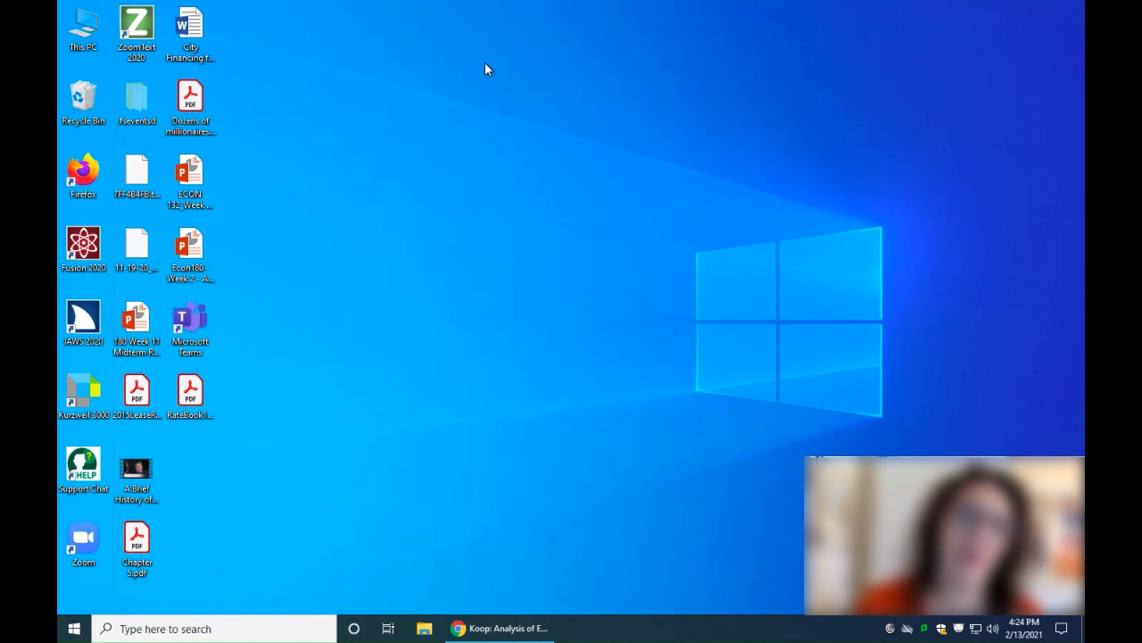
- Quit Microsoft Remote Desktop from the Mac dock and close the Word assignment document
key(ctrl+Up)
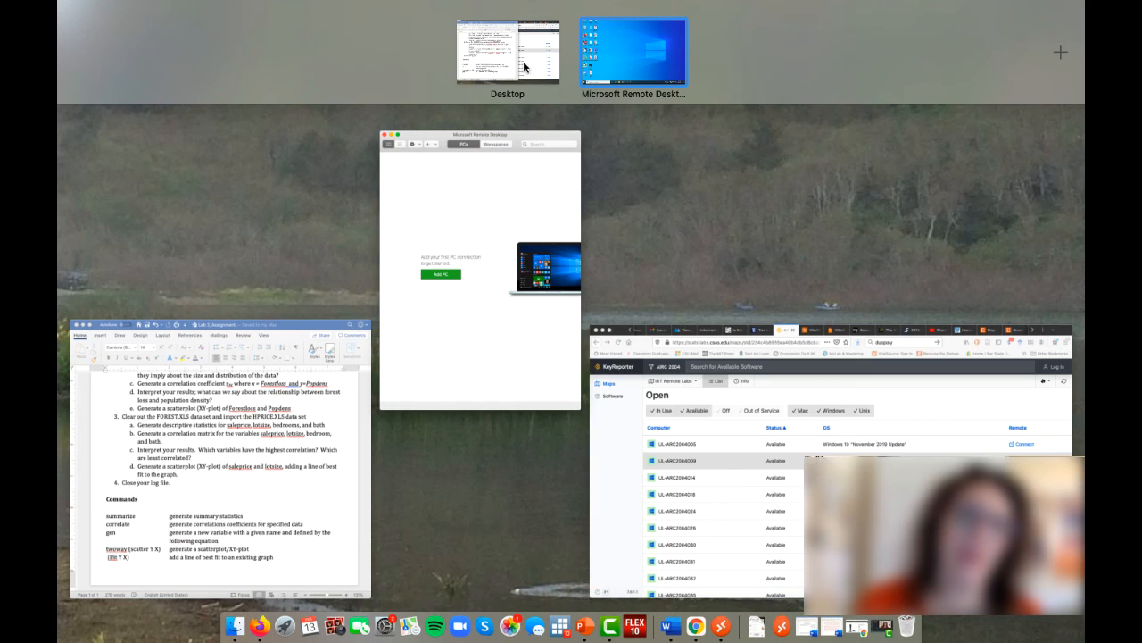
click(526, 67)
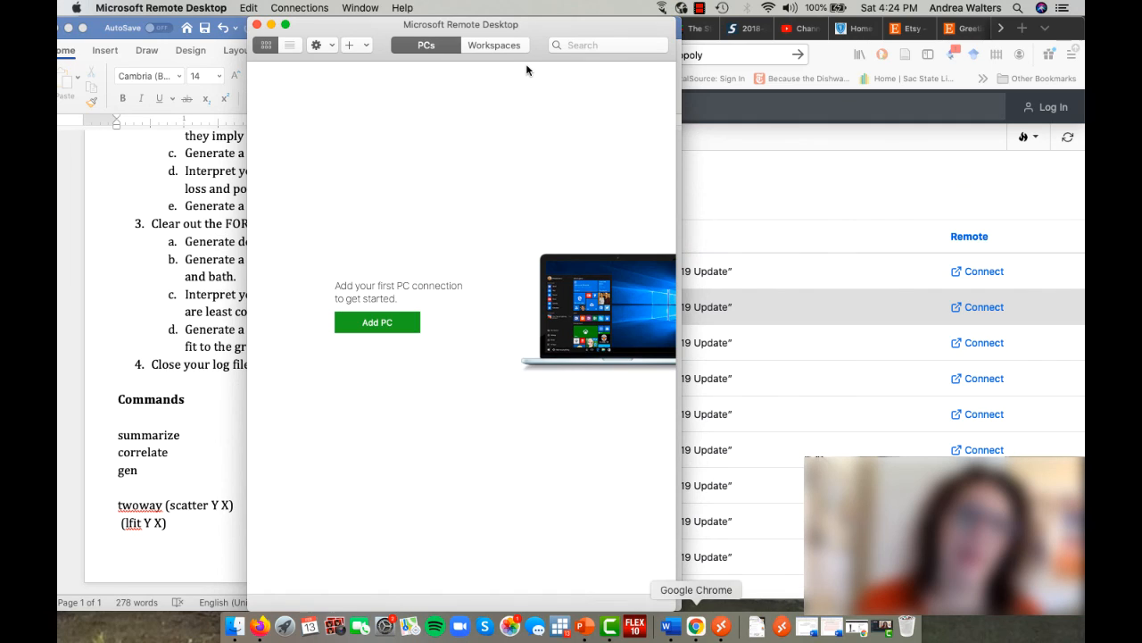
right_click(719, 630)
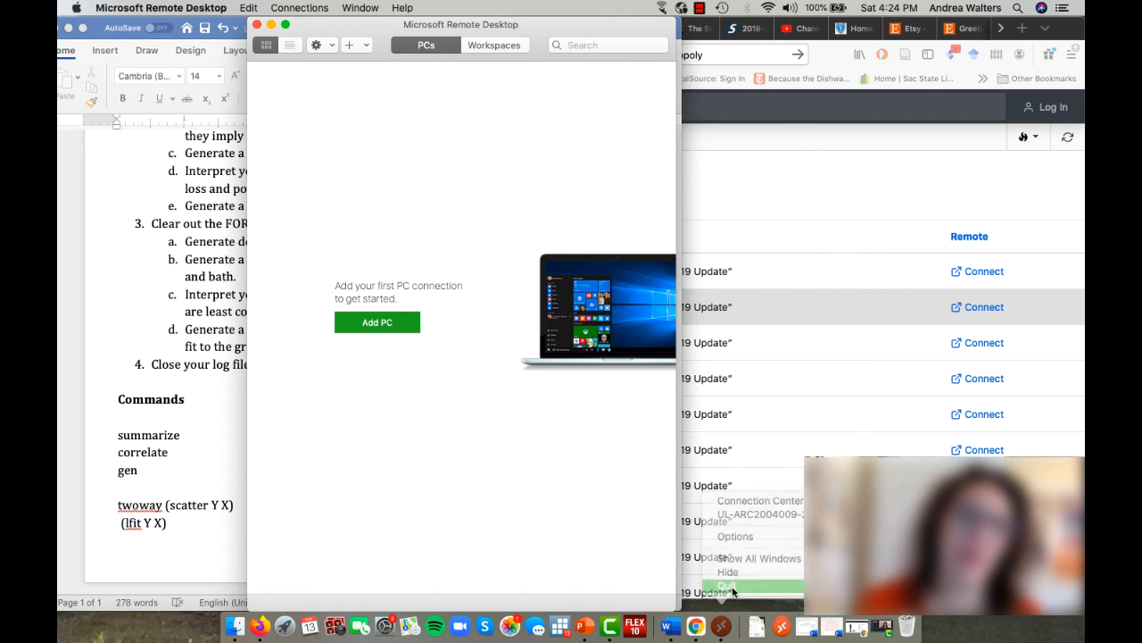
click(727, 585)
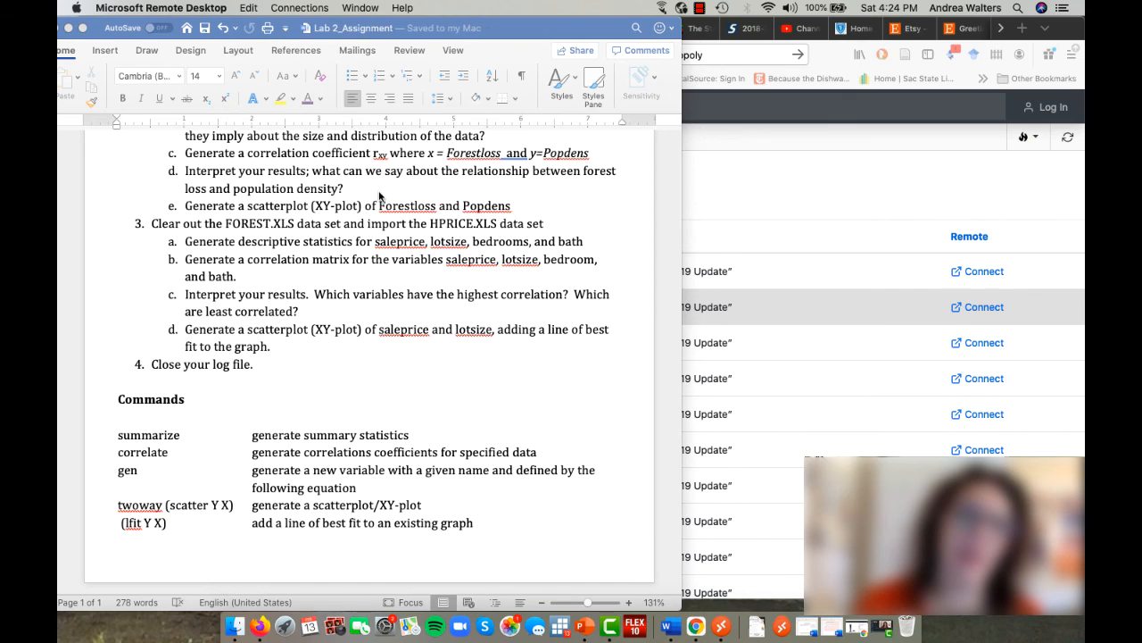
click(68, 29)
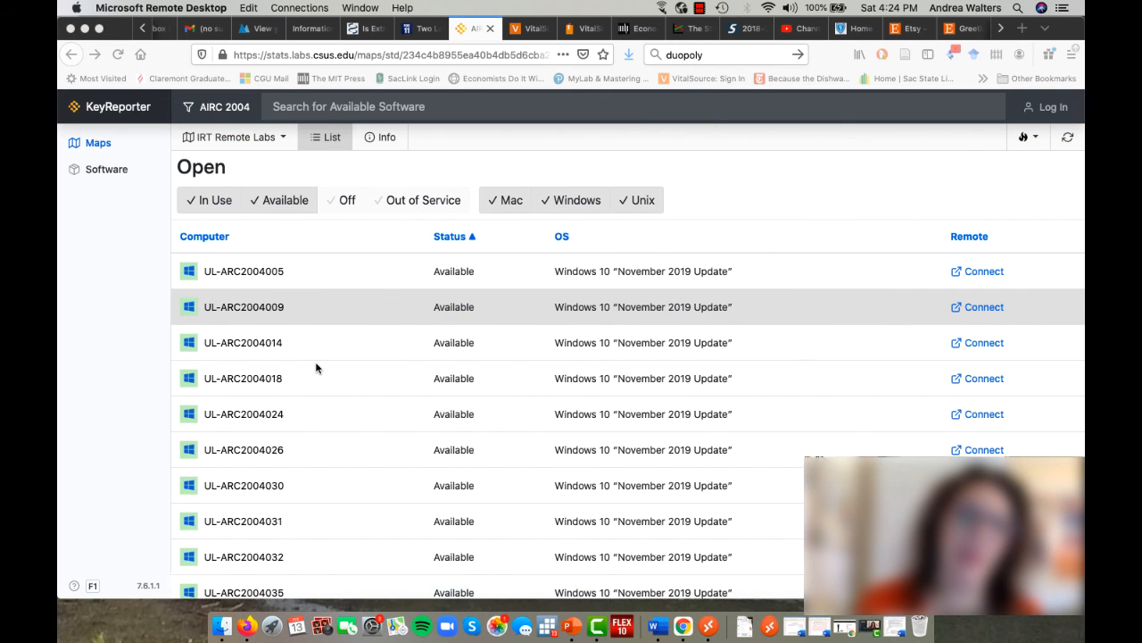